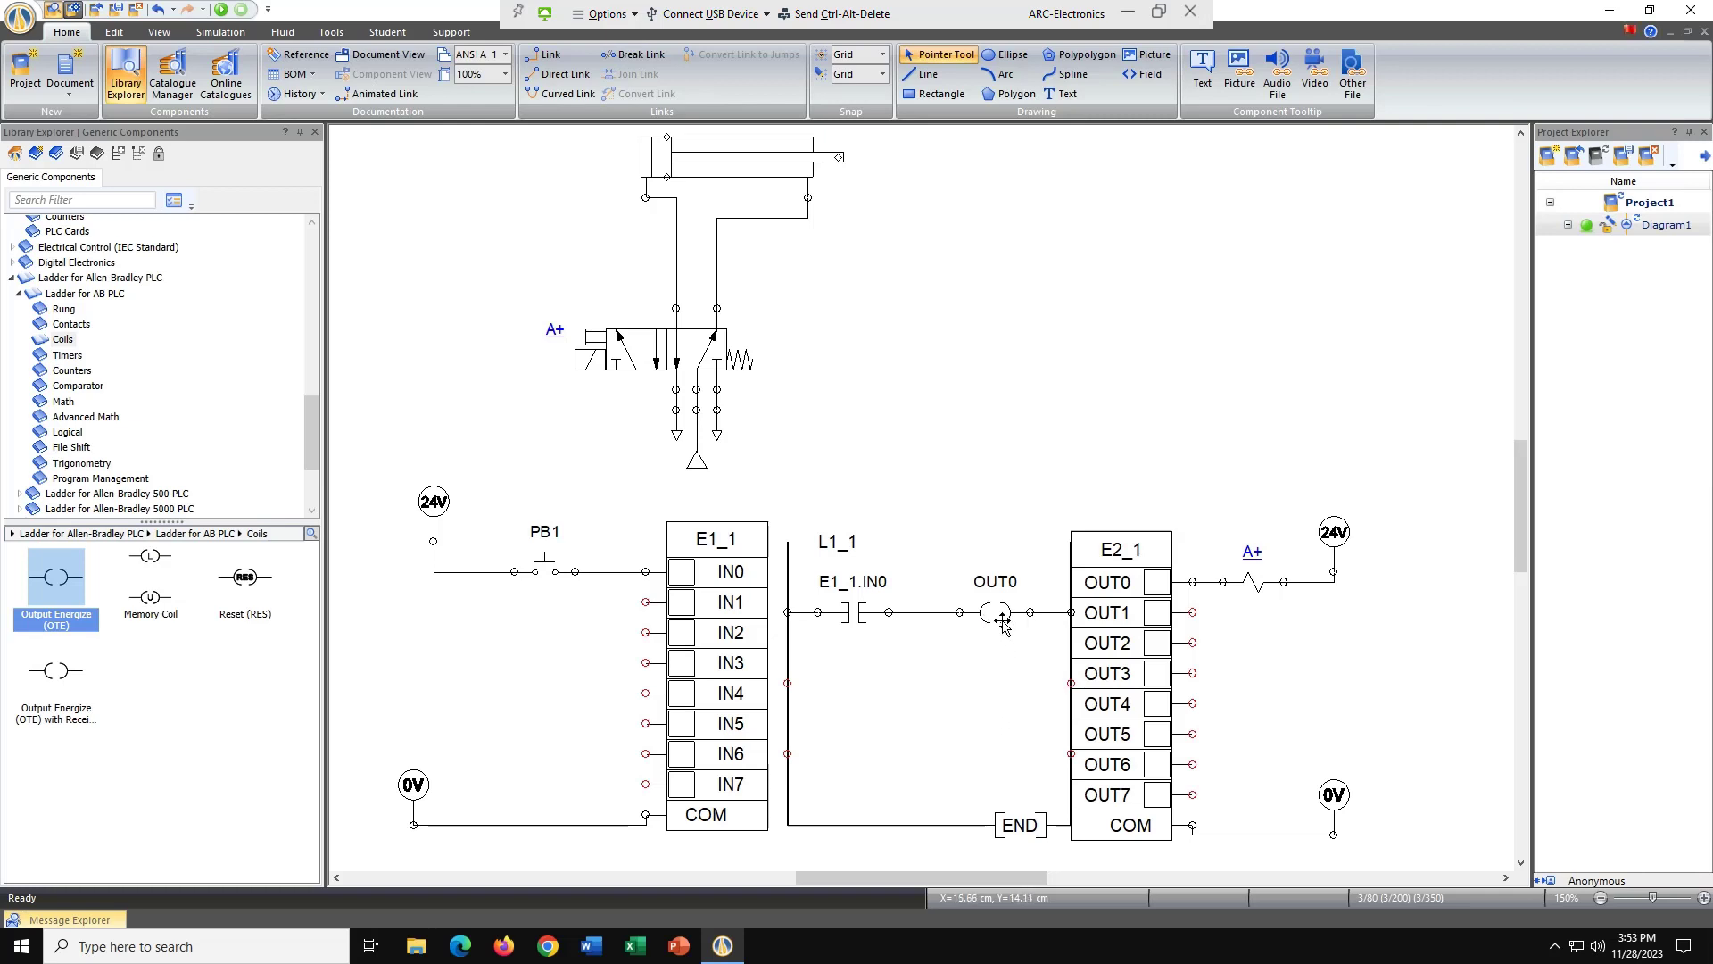
# Delete the OUT0 coil's wires to E1_1.IN0 and OUT1, and move the coil down near the END rung
pyautogui.click(993, 613)
pyautogui.moveTo(993, 613); pyautogui.dragTo(1006, 760)
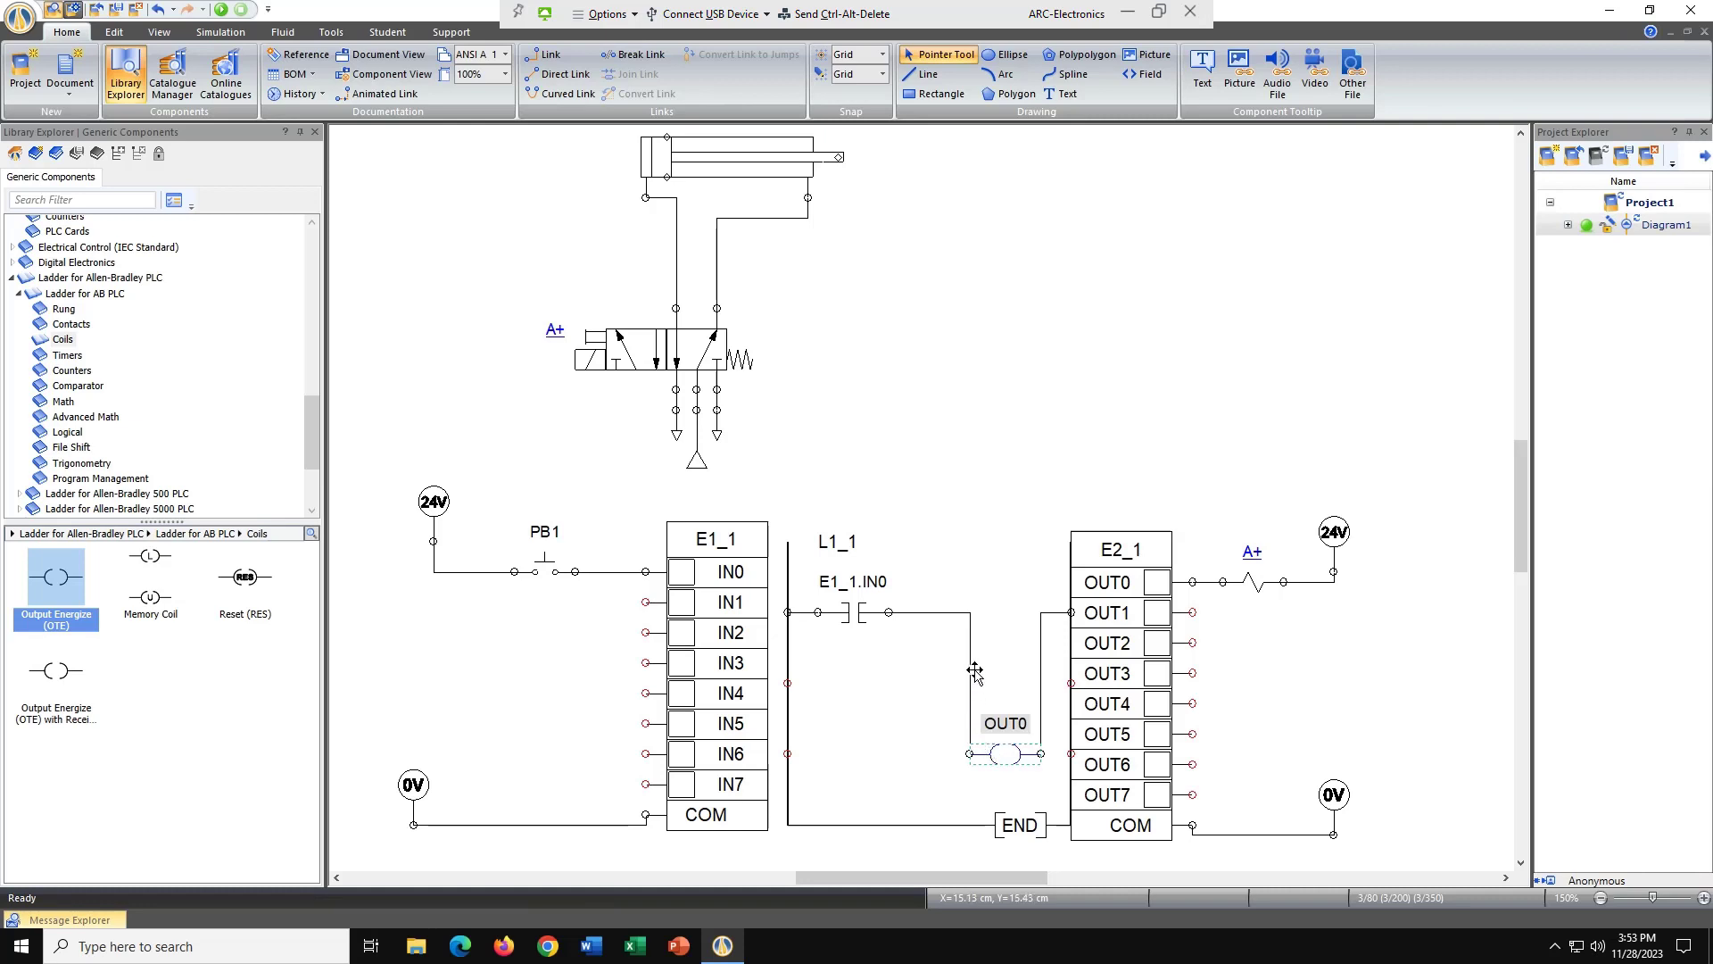
pyautogui.click(971, 662)
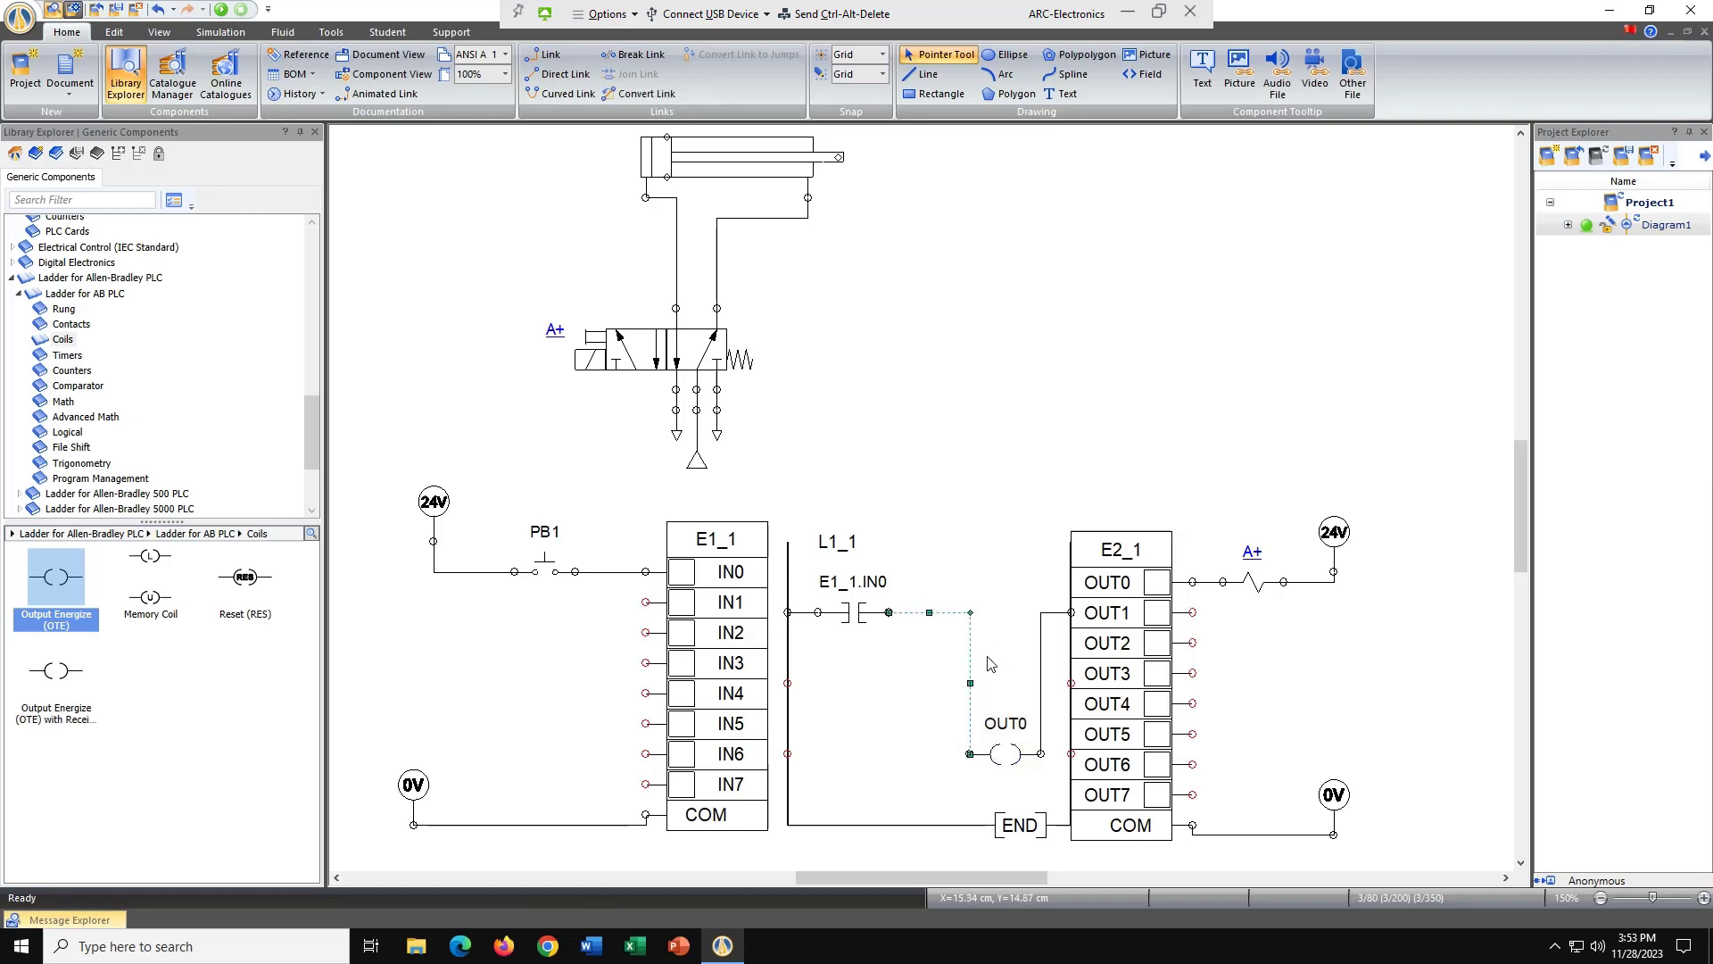
pyautogui.press('Delete')
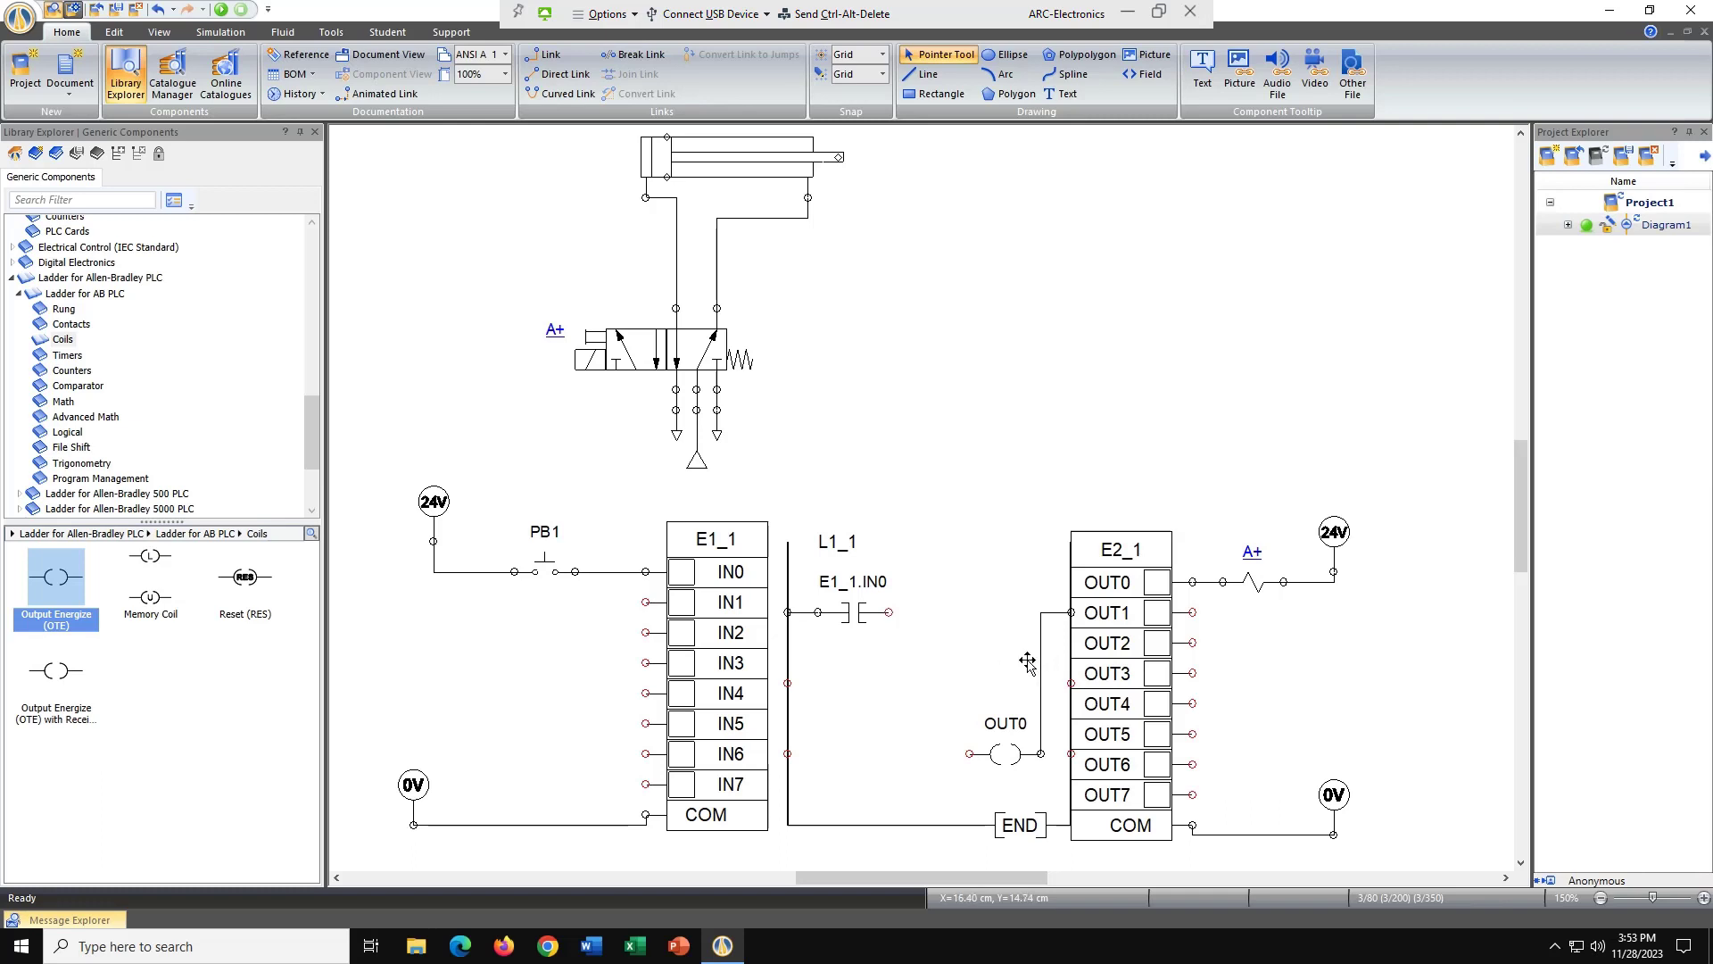
pyautogui.click(1031, 658)
pyautogui.press('Delete')
pyautogui.moveTo(1006, 754); pyautogui.dragTo(953, 745)
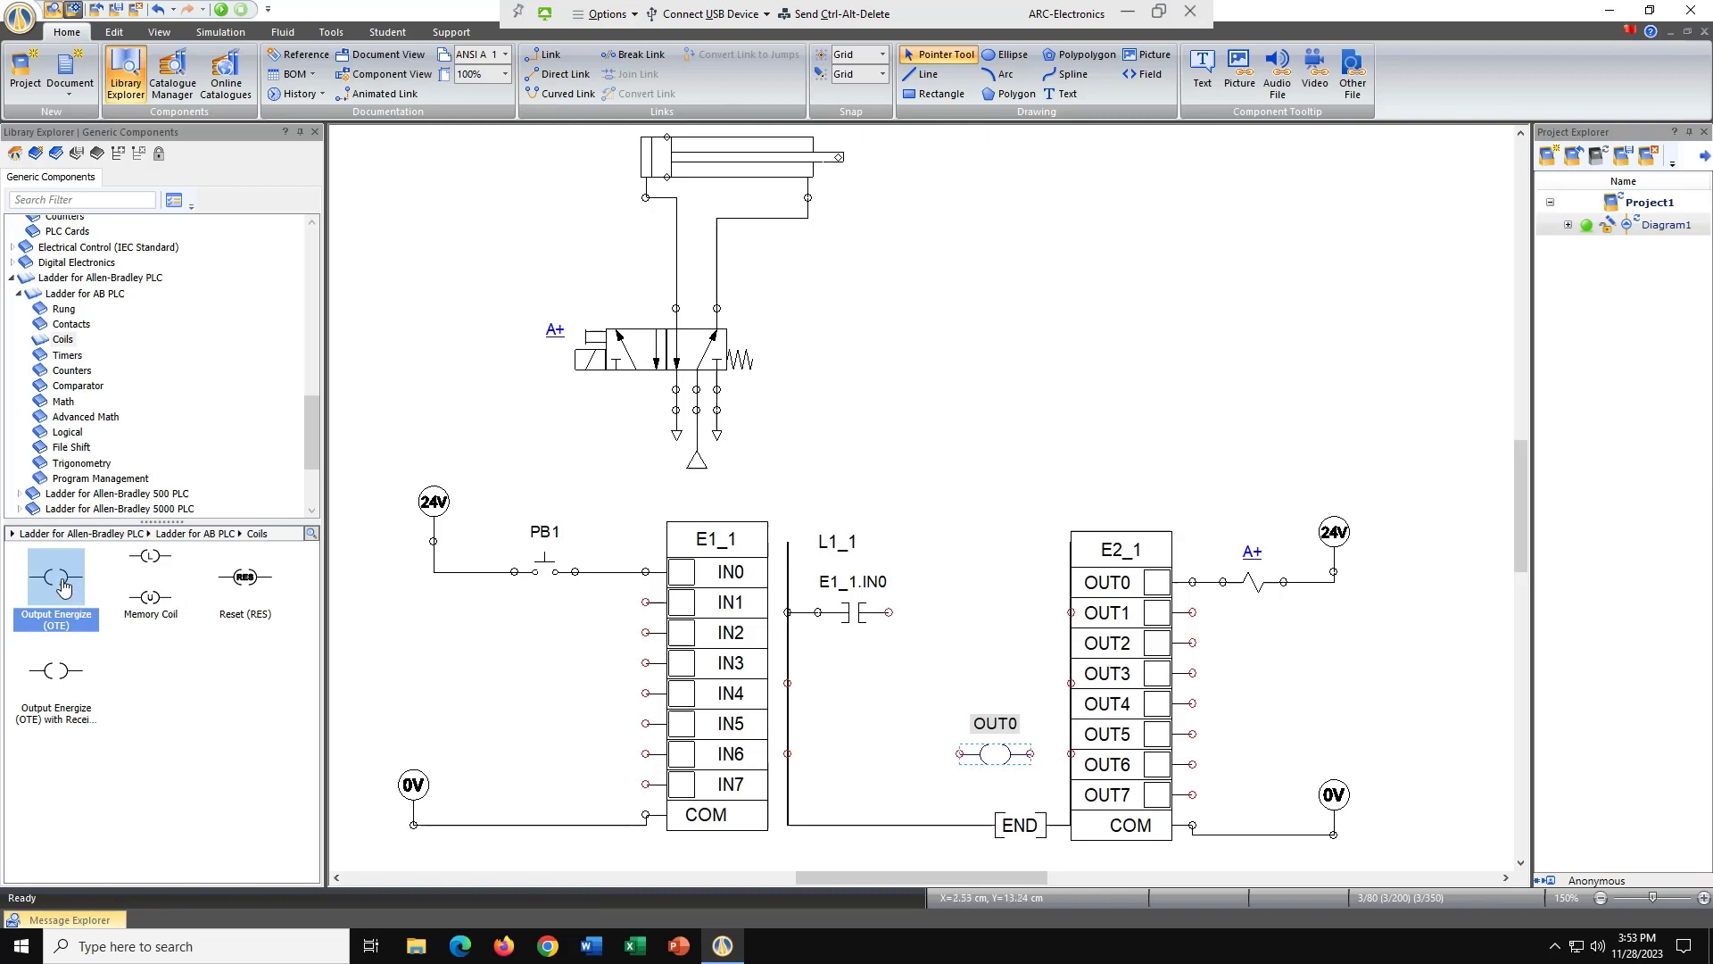
# Place an OTE coil aliased B3:0 on the first rung and wire E1_1.IN0 into it
pyautogui.moveTo(63, 586); pyautogui.dragTo(1018, 607)
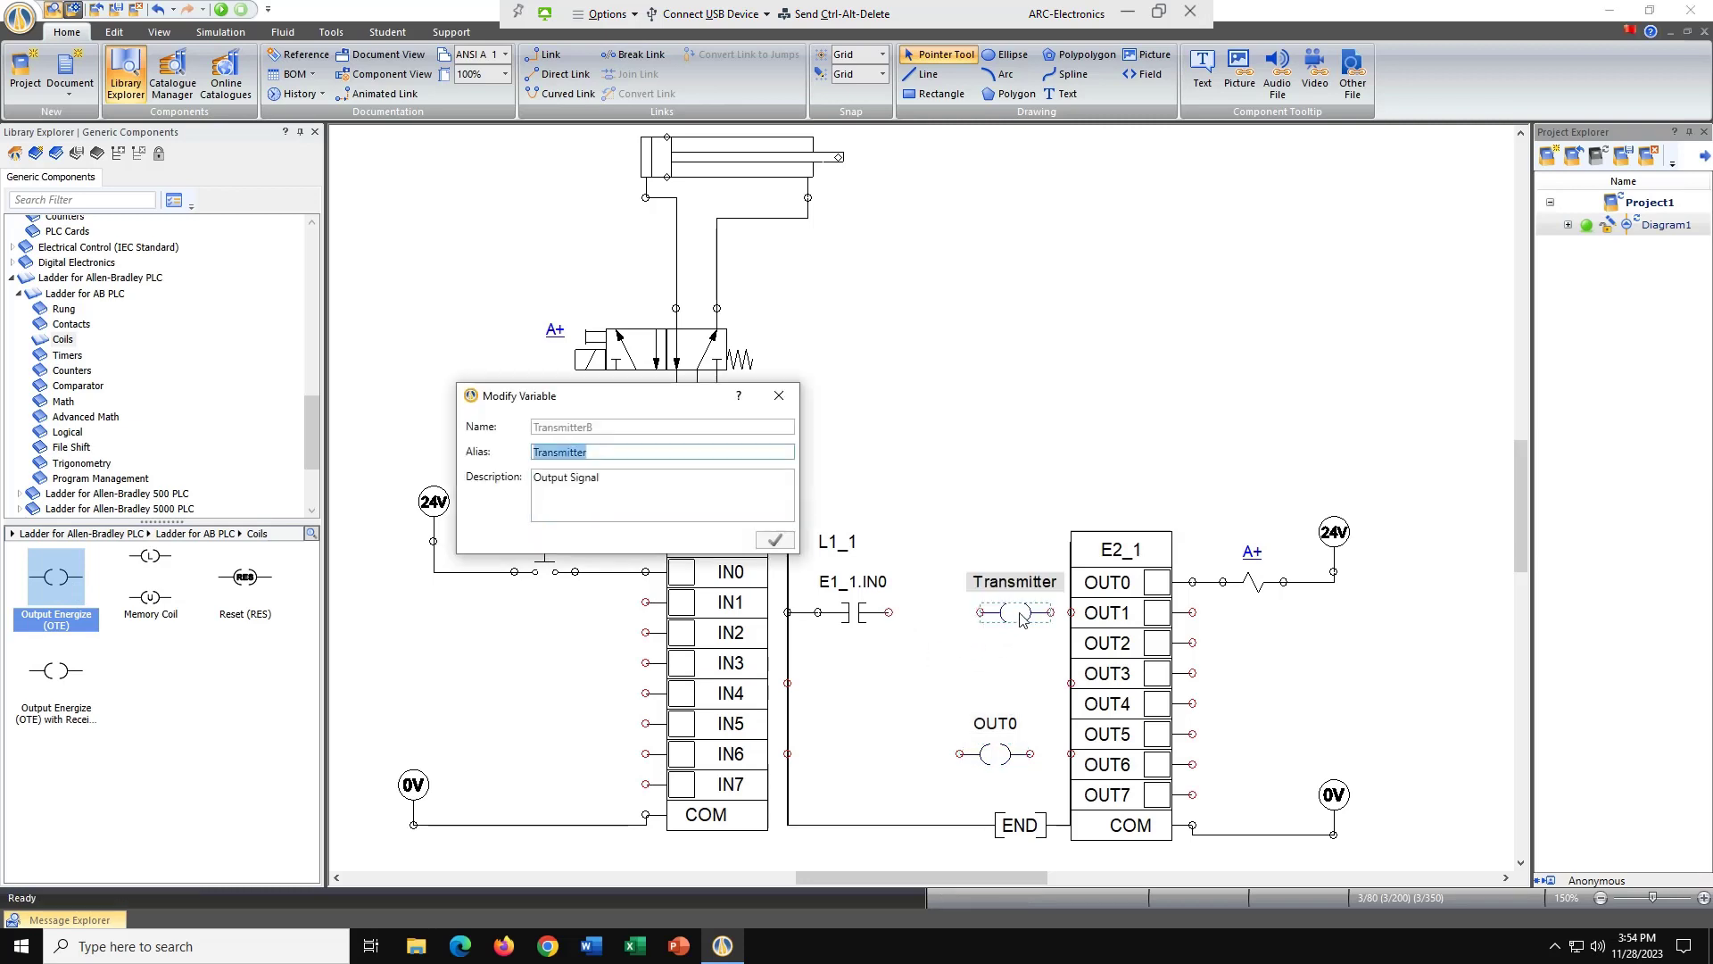
pyautogui.click(1024, 615)
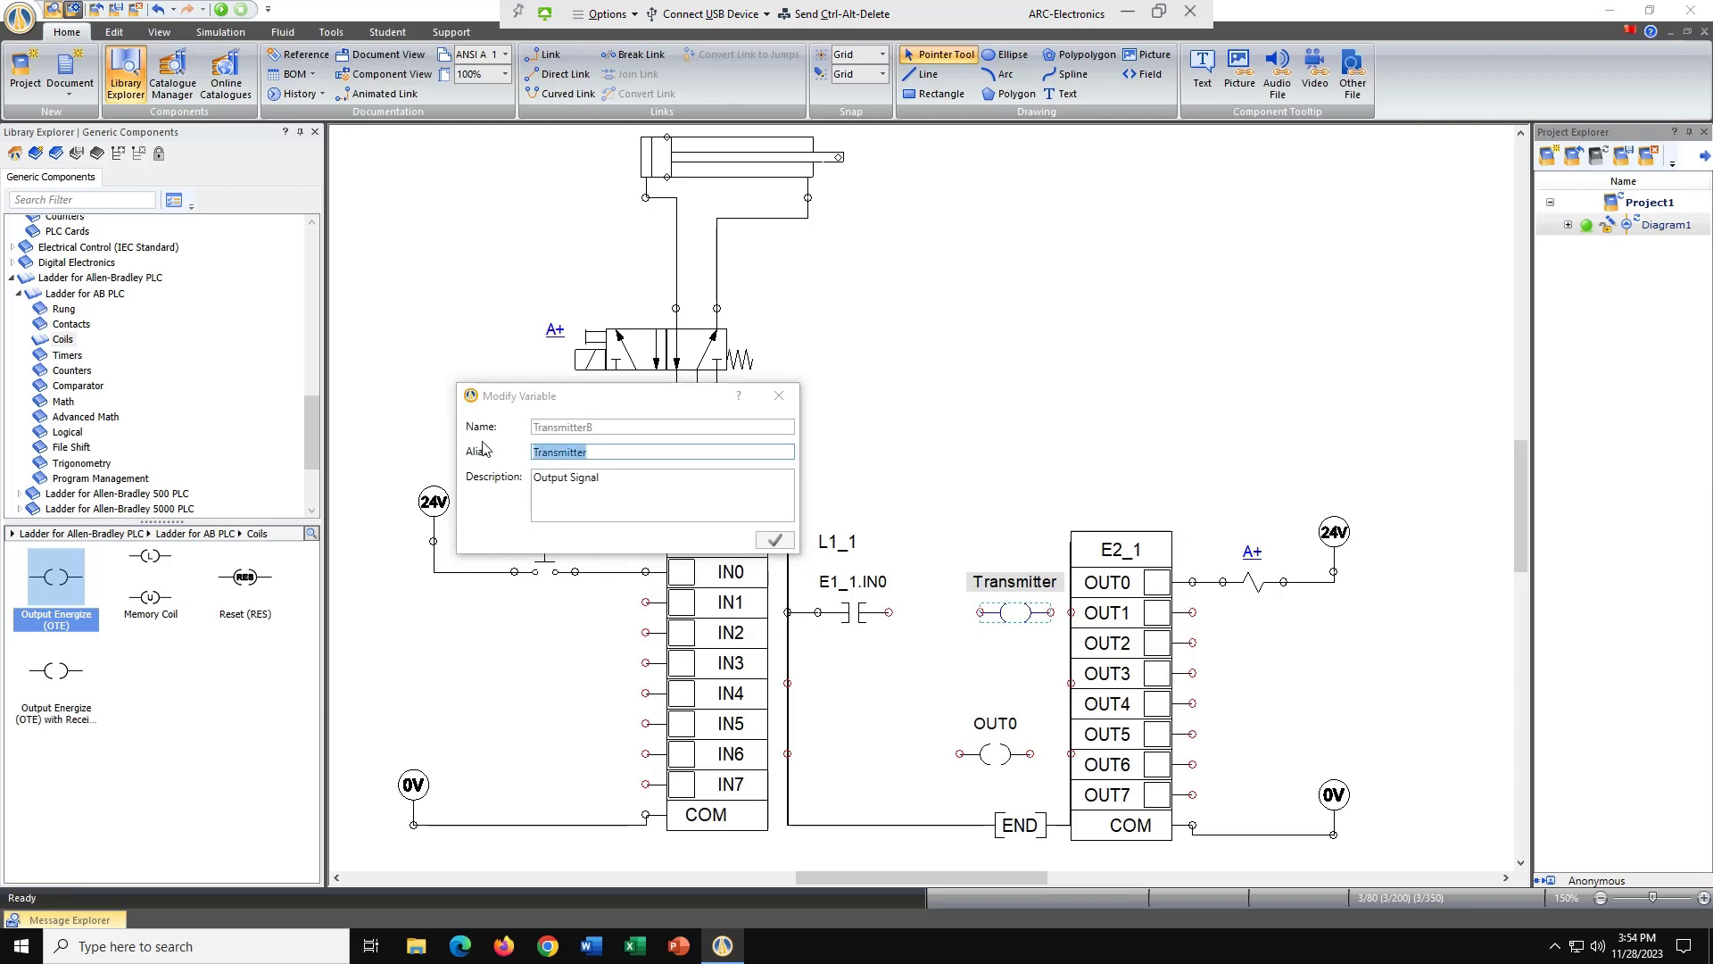
pyautogui.write('B3:0')
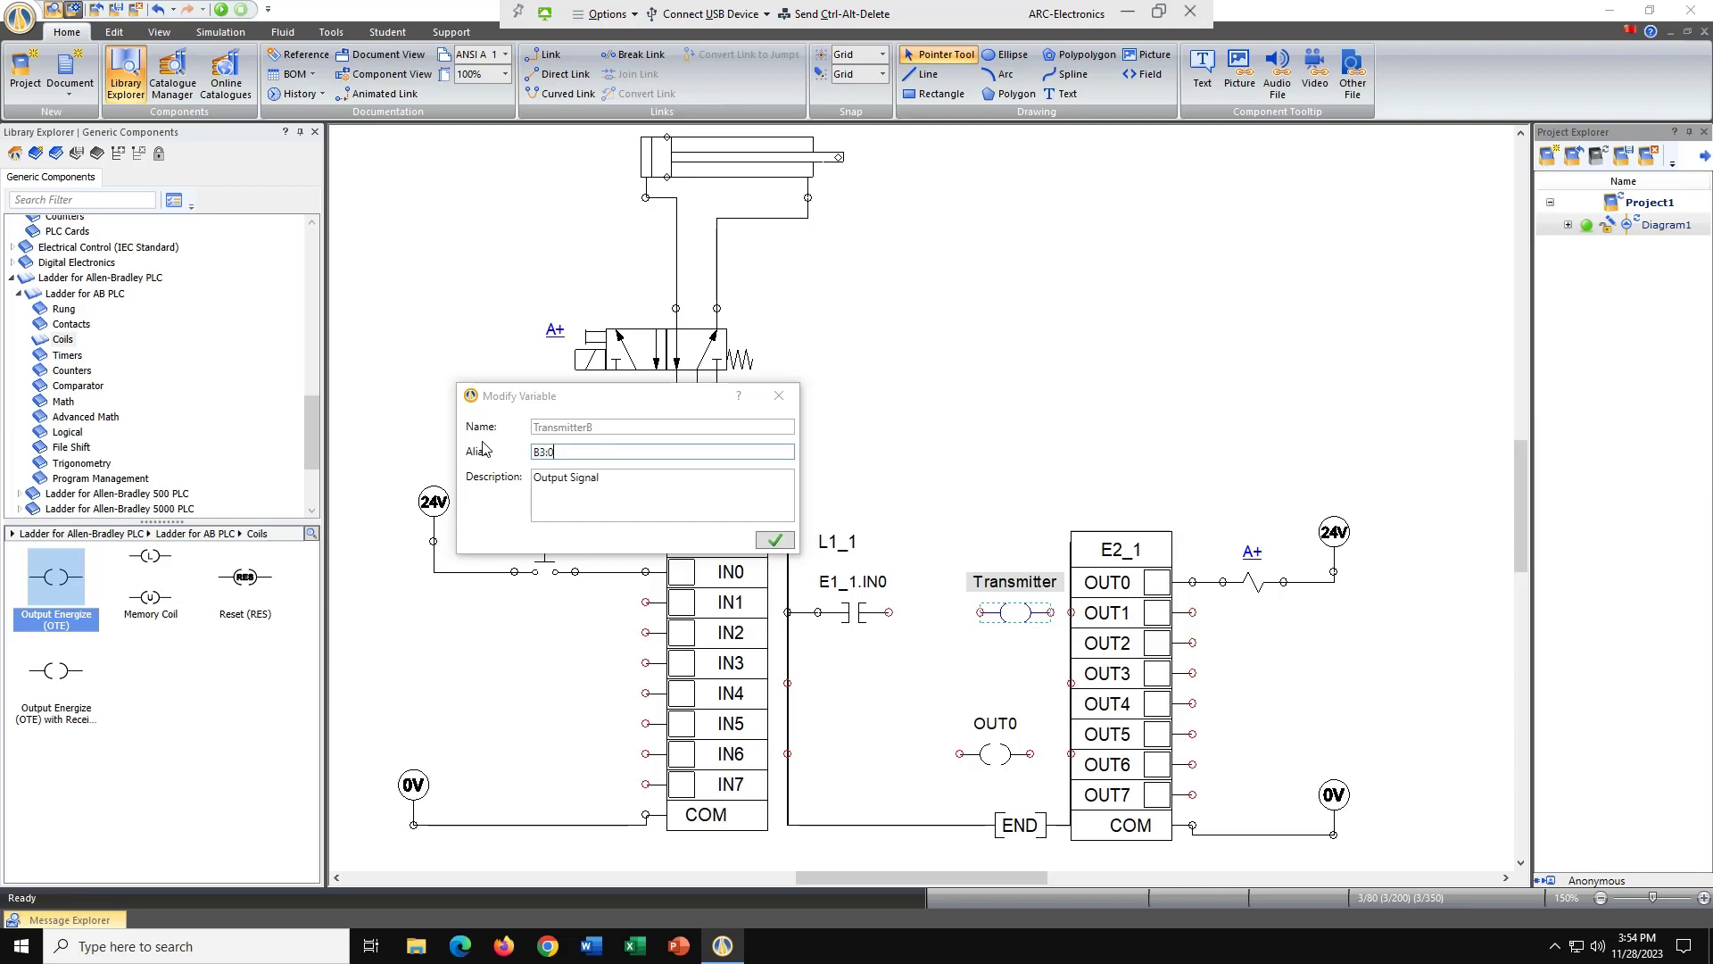
pyautogui.click(774, 541)
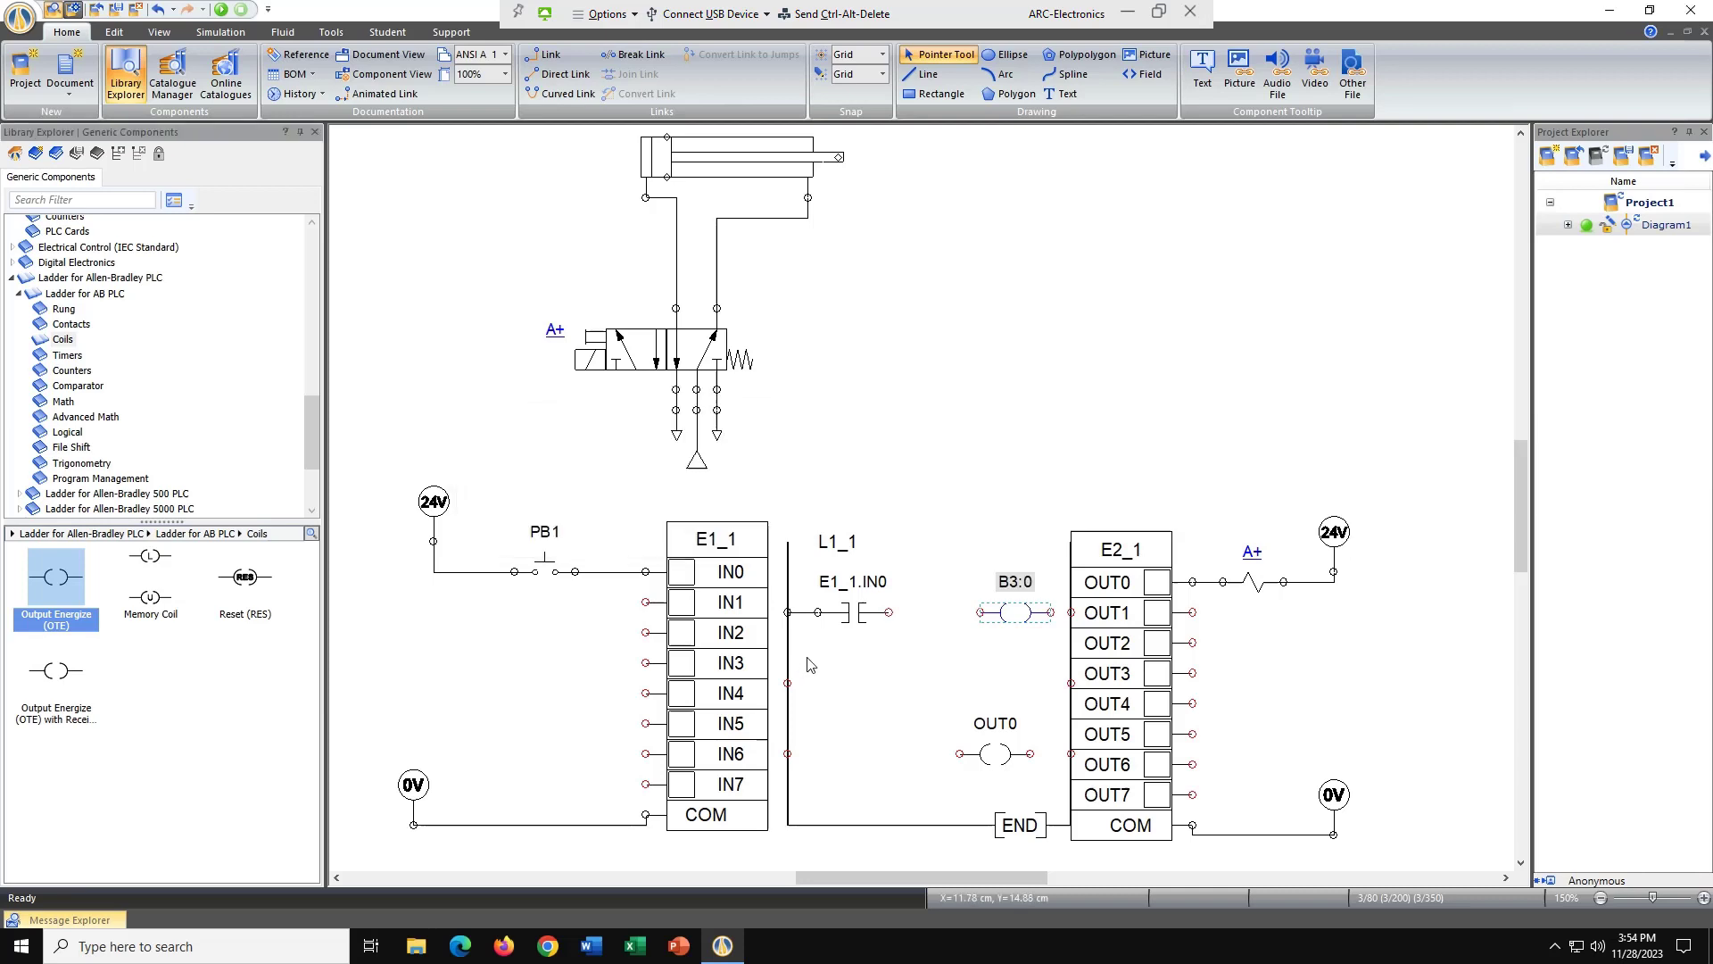
pyautogui.click(921, 659)
pyautogui.moveTo(888, 612); pyautogui.dragTo(980, 612)
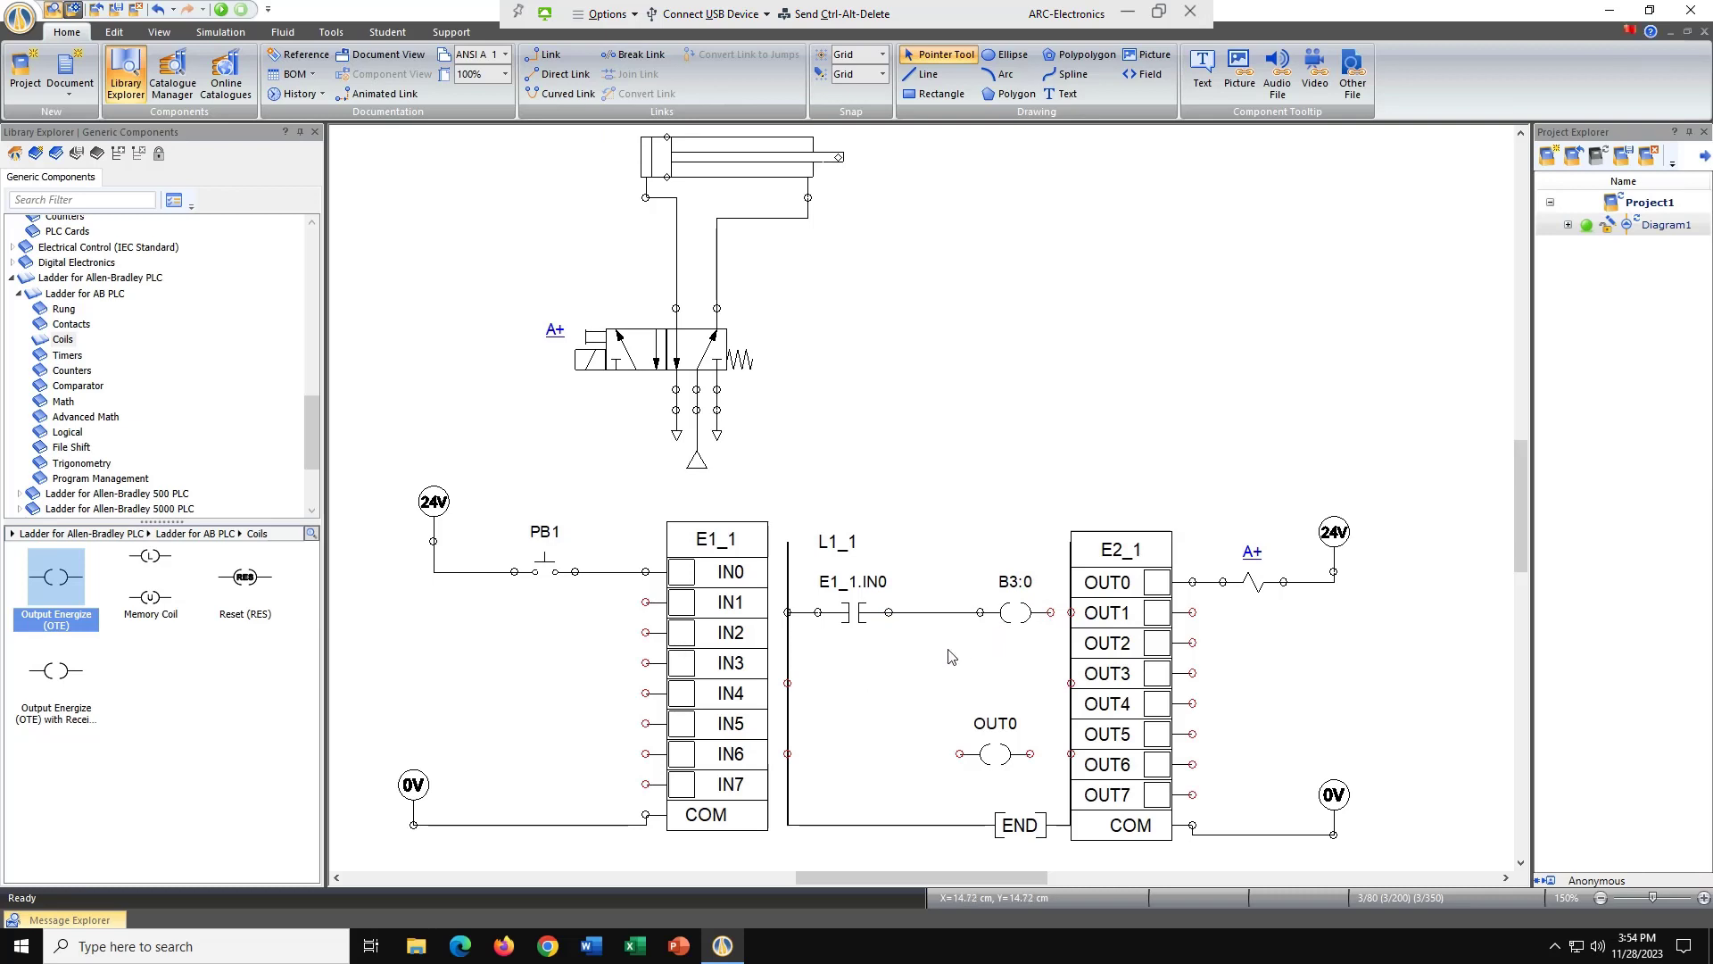
# Connect the B3:0 coil to OUT1 and place two Examine if Closed contacts below the first rung
pyautogui.moveTo(1052, 612); pyautogui.dragTo(1071, 612)
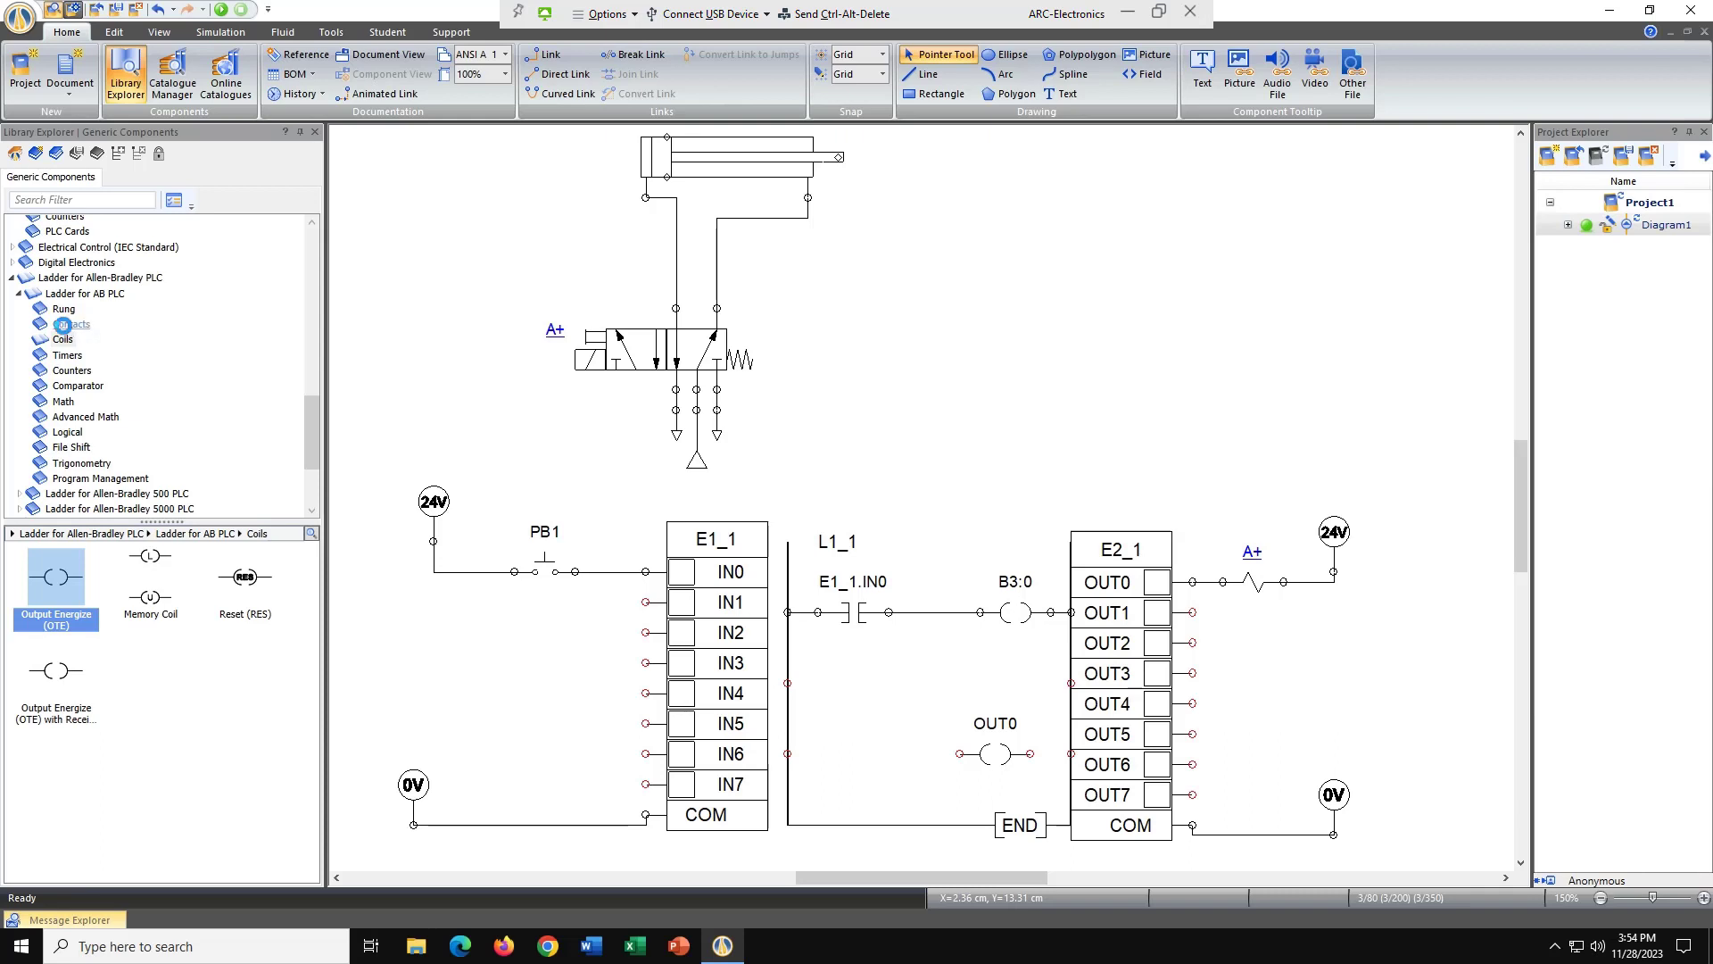
pyautogui.click(69, 325)
pyautogui.moveTo(152, 587); pyautogui.dragTo(853, 684)
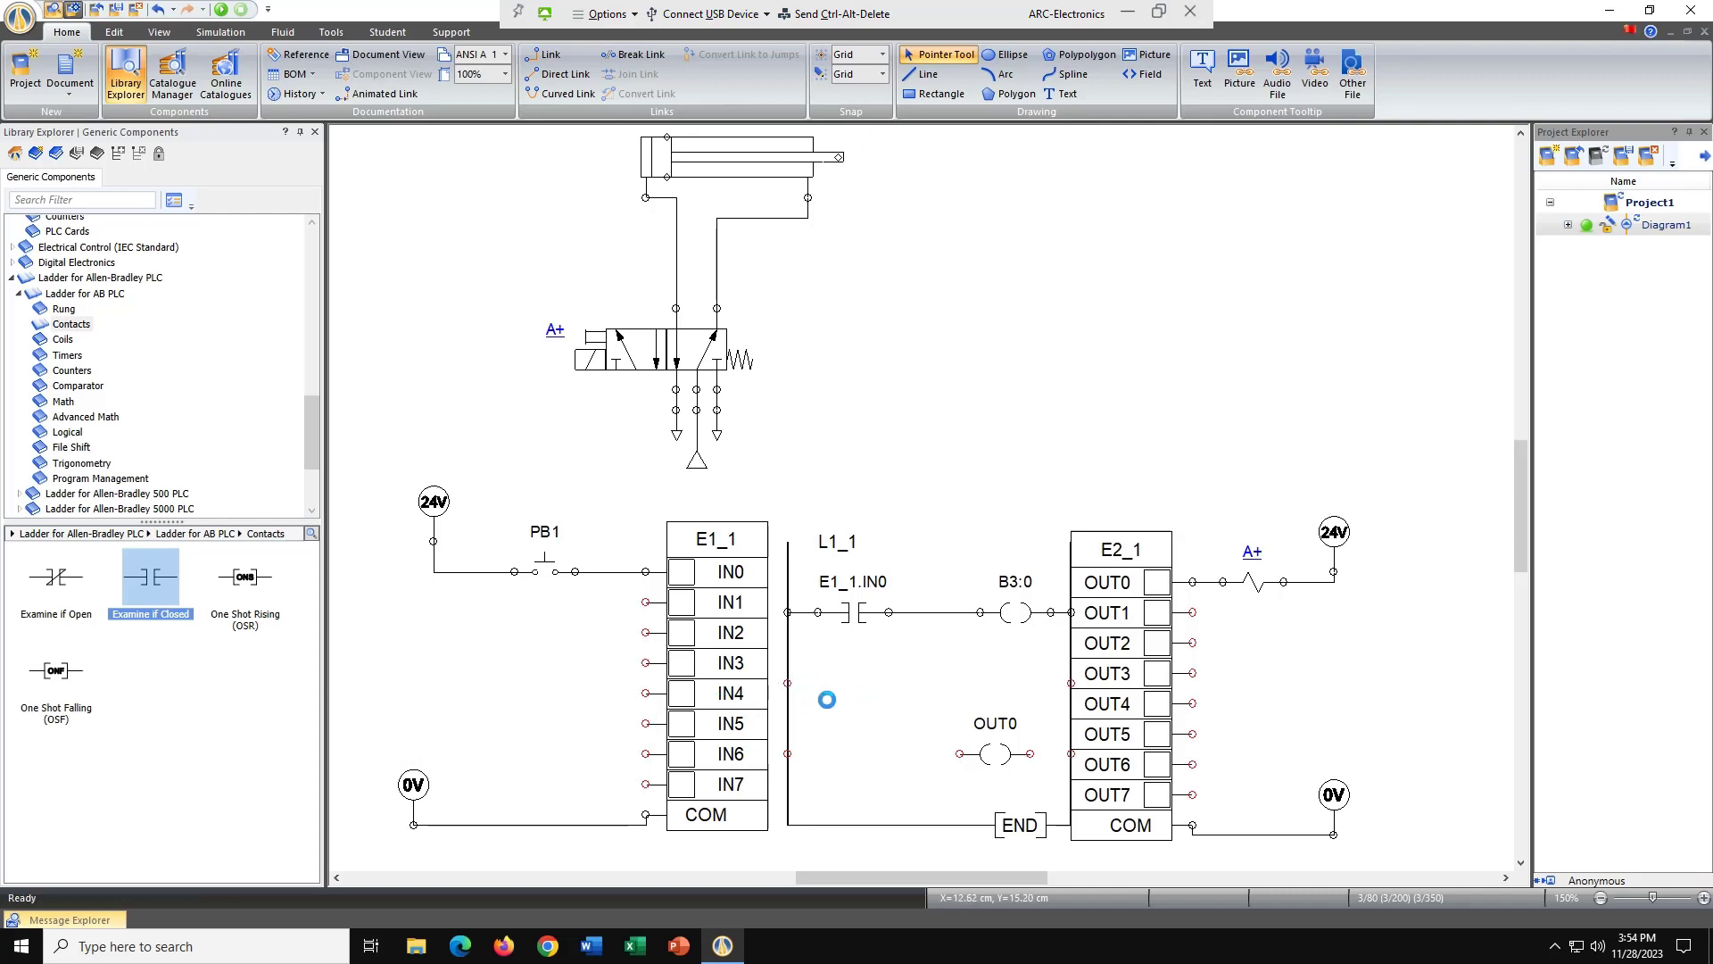
pyautogui.moveTo(150, 584); pyautogui.dragTo(852, 751)
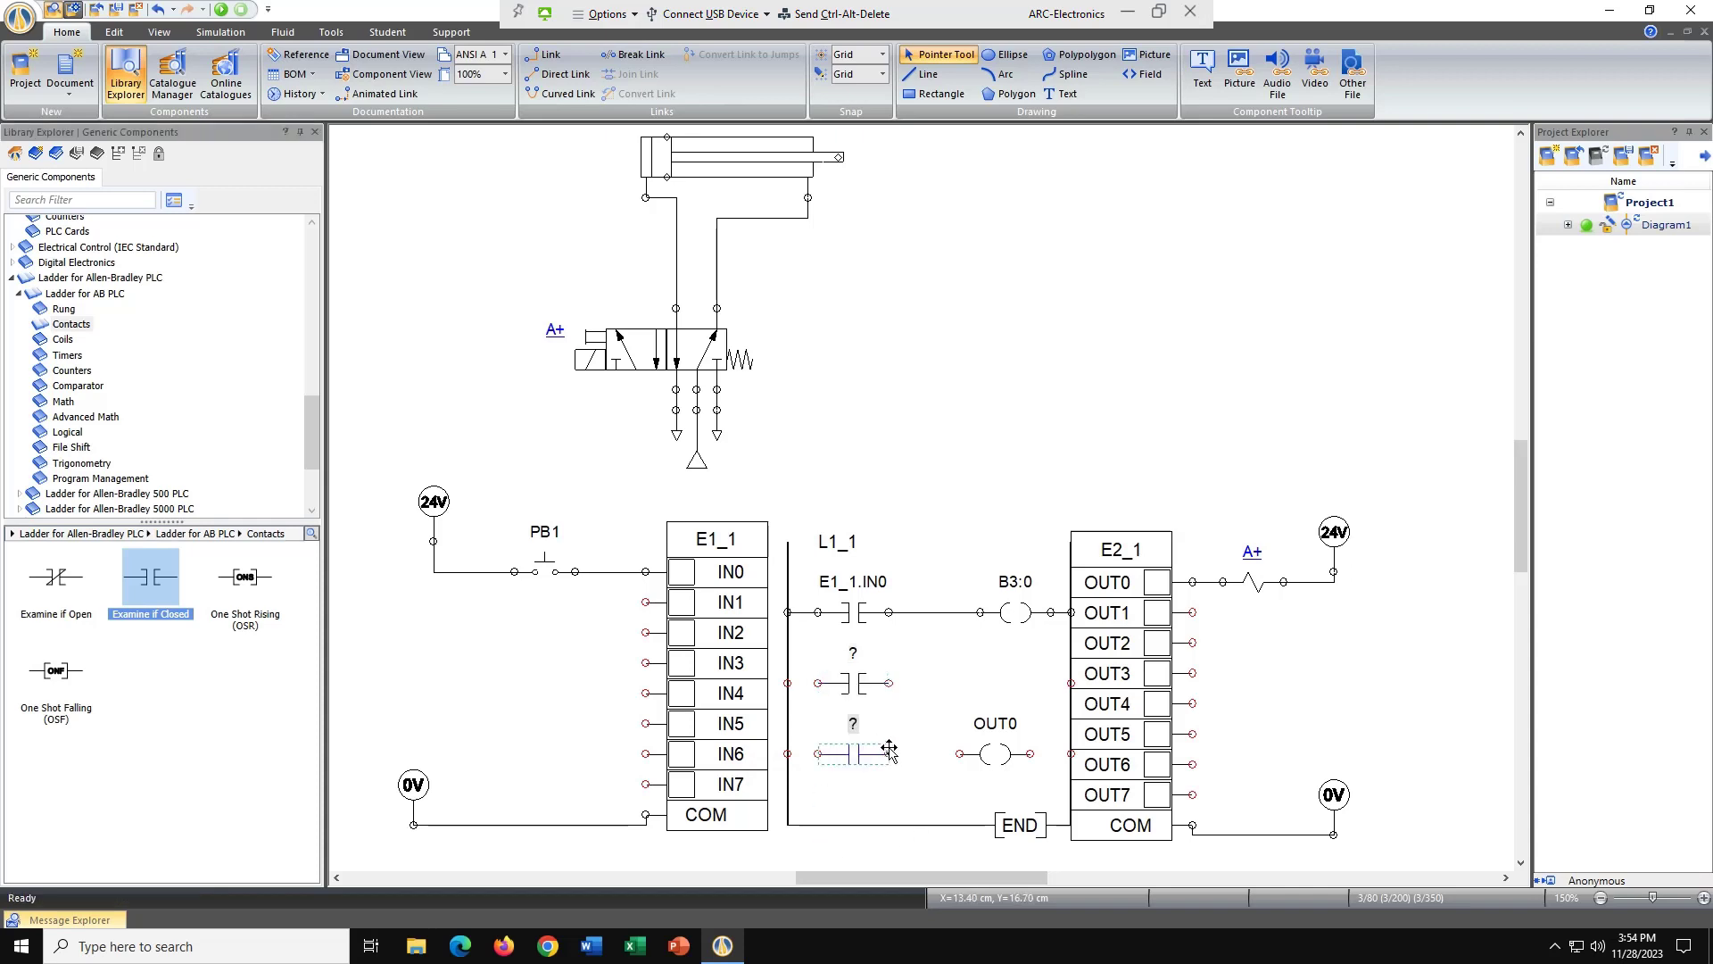
pyautogui.moveTo(889, 755); pyautogui.dragTo(902, 769)
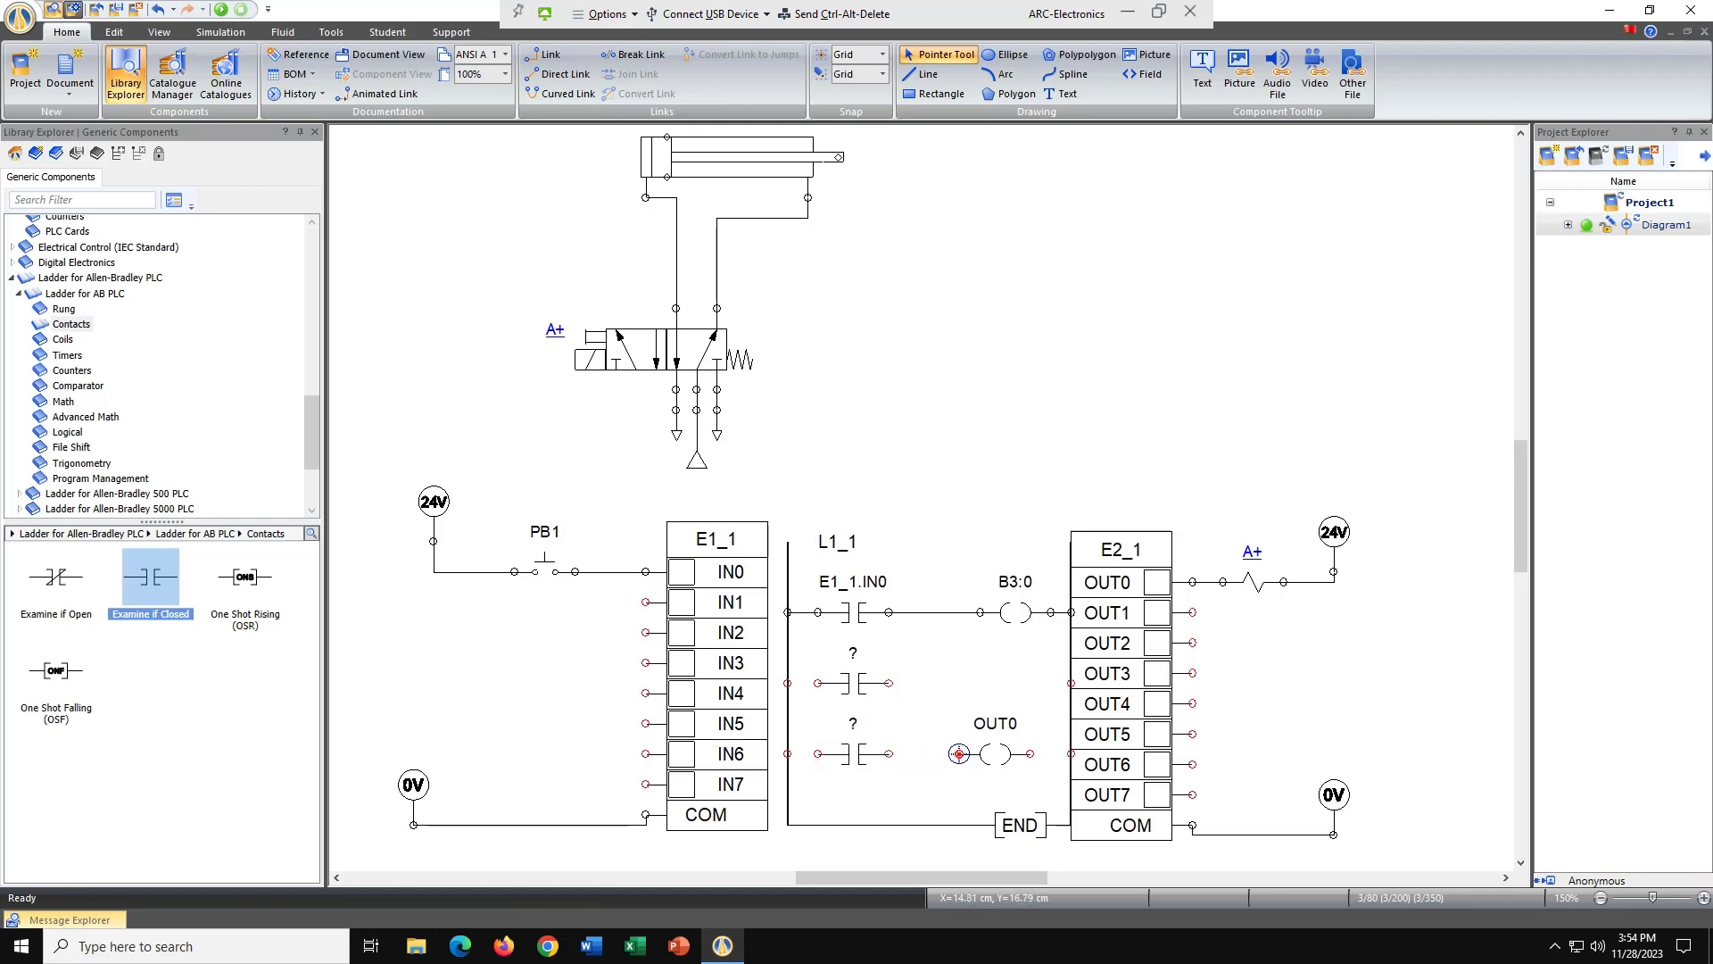
# Wire the lower contact between the rail and the OUT0 coil, and branch the middle contact parallel to E1_1.IN0
pyautogui.click(960, 754)
pyautogui.moveTo(1071, 752); pyautogui.dragTo(990, 819)
pyautogui.moveTo(1051, 767)
pyautogui.mouseDown()
pyautogui.moveTo(1070, 754)
pyautogui.moveTo(1073, 785)
pyautogui.moveTo(1010, 803)
pyautogui.mouseUp()
pyautogui.moveTo(890, 684)
pyautogui.mouseDown()
pyautogui.moveTo(889, 613)
pyautogui.moveTo(915, 731)
pyautogui.moveTo(888, 612)
pyautogui.mouseUp()
pyautogui.moveTo(788, 683)
pyautogui.mouseDown()
pyautogui.moveTo(778, 749)
pyautogui.moveTo(953, 843)
pyautogui.moveTo(982, 707)
pyautogui.moveTo(959, 701)
pyautogui.moveTo(1061, 379)
pyautogui.moveTo(1020, 535)
pyautogui.mouseUp()
# Associate the branch contact with the B3:0 simulation variable in Component Properties
pyautogui.doubleClick(854, 685)
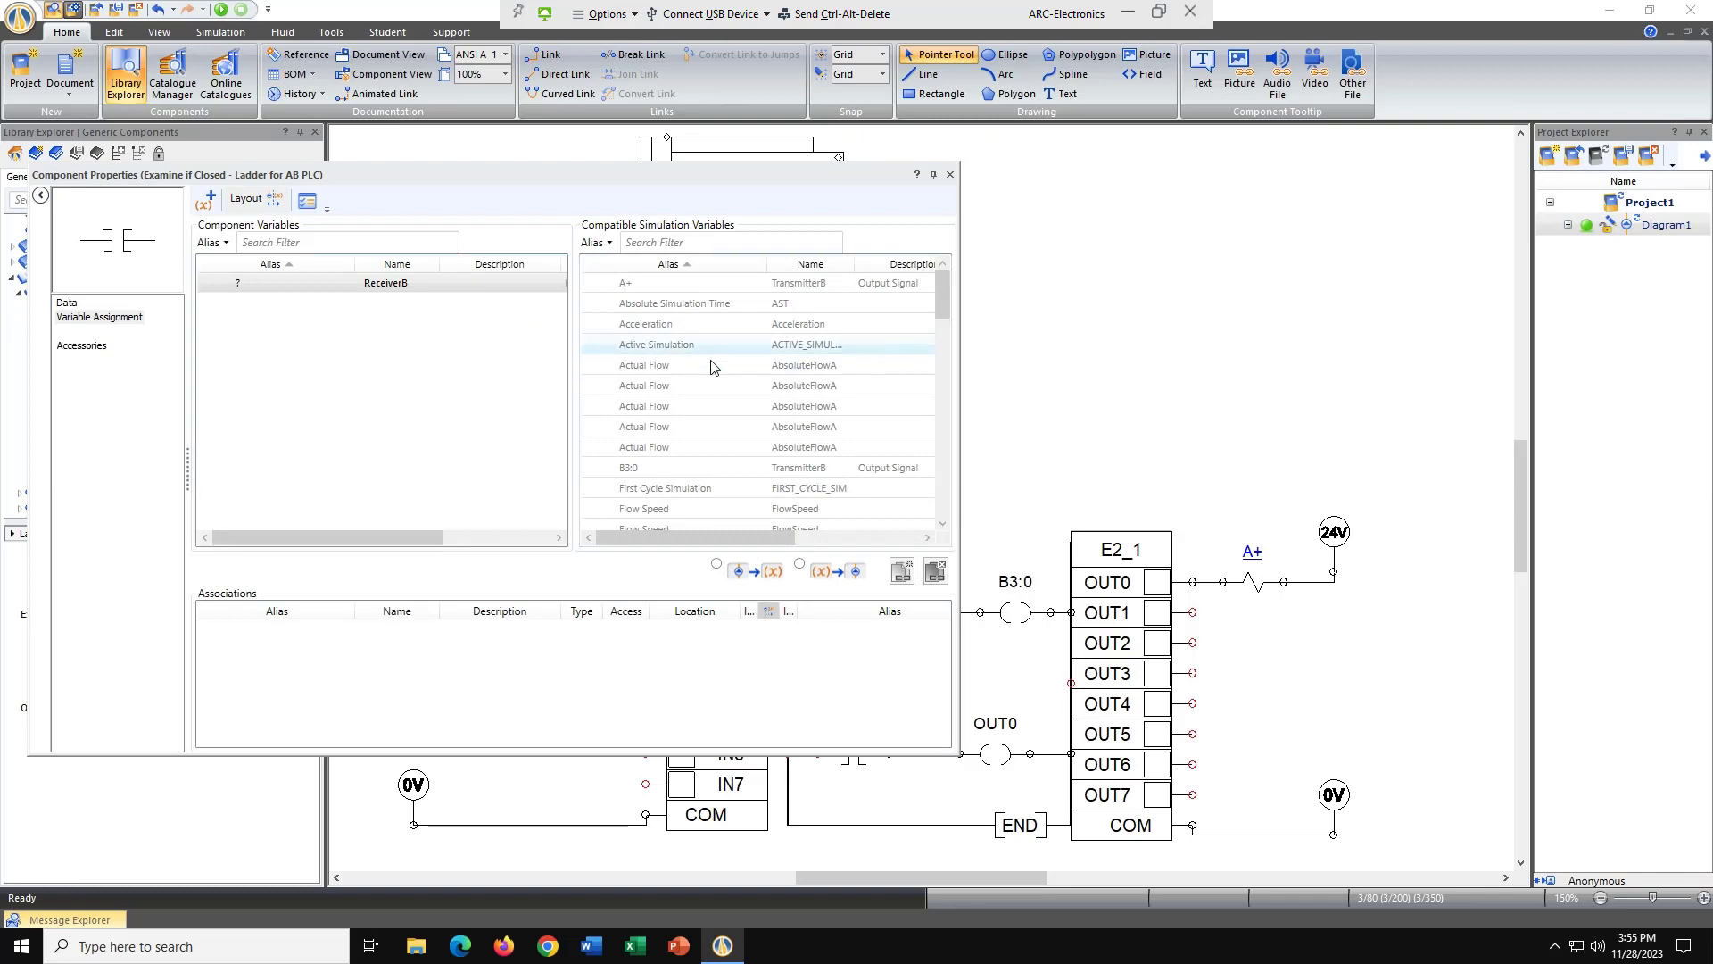
pyautogui.click(616, 472)
pyautogui.doubleClick(616, 473)
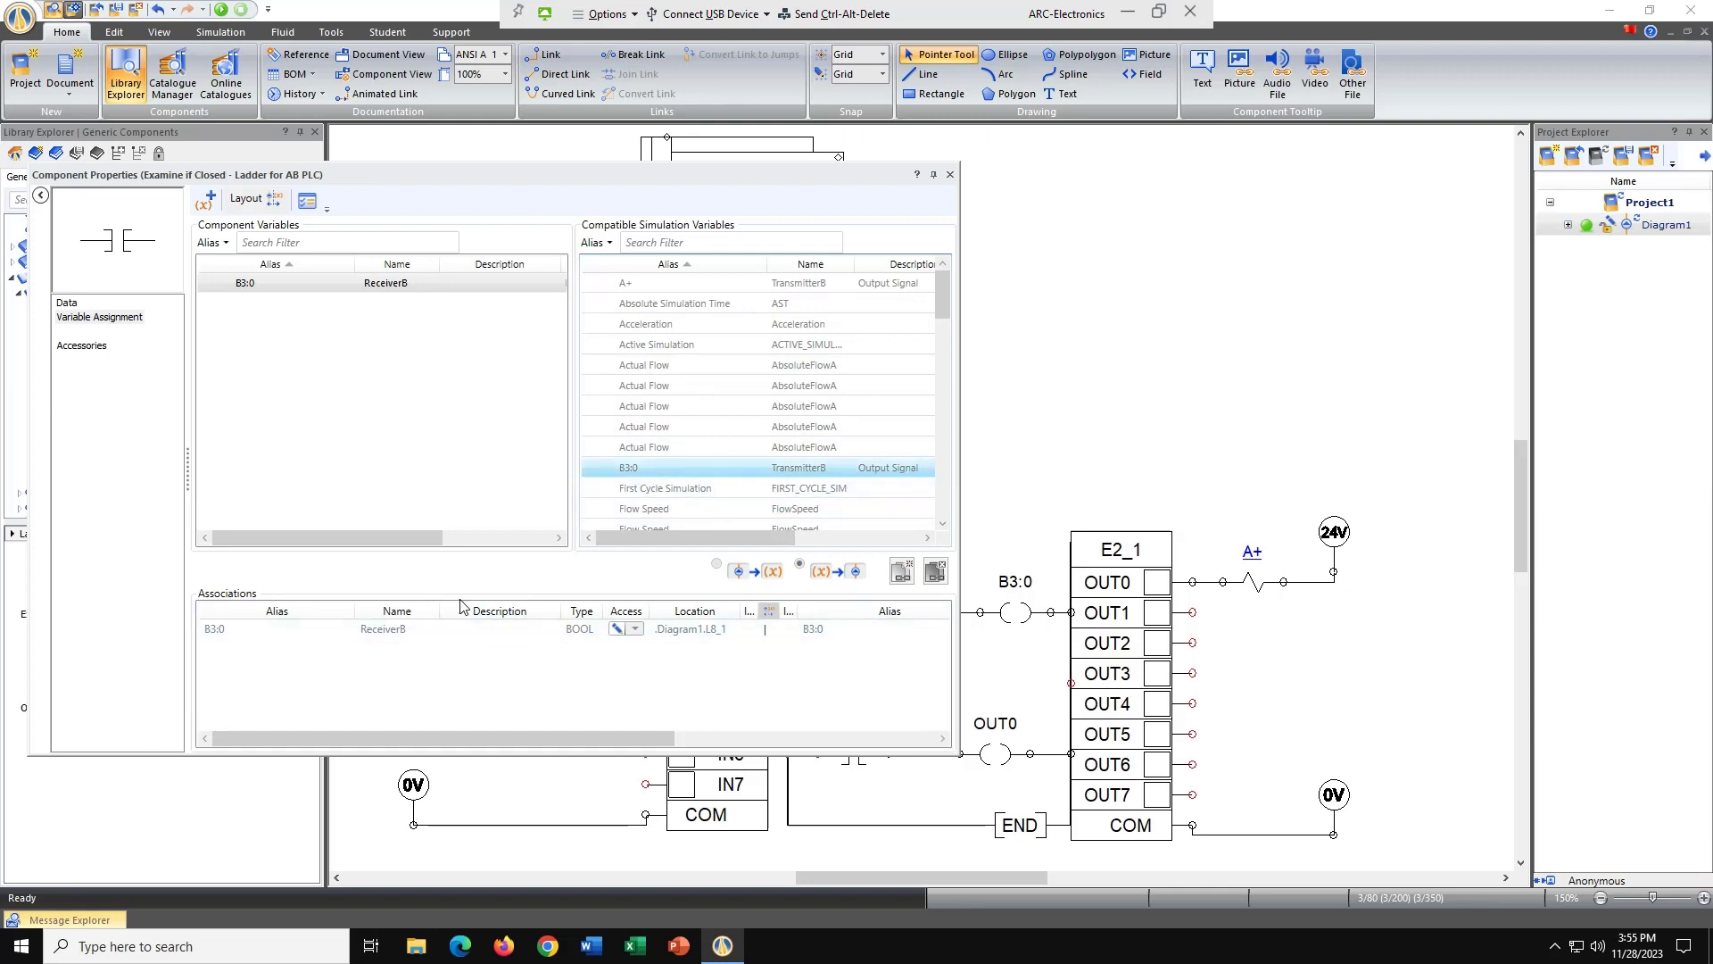
pyautogui.click(307, 630)
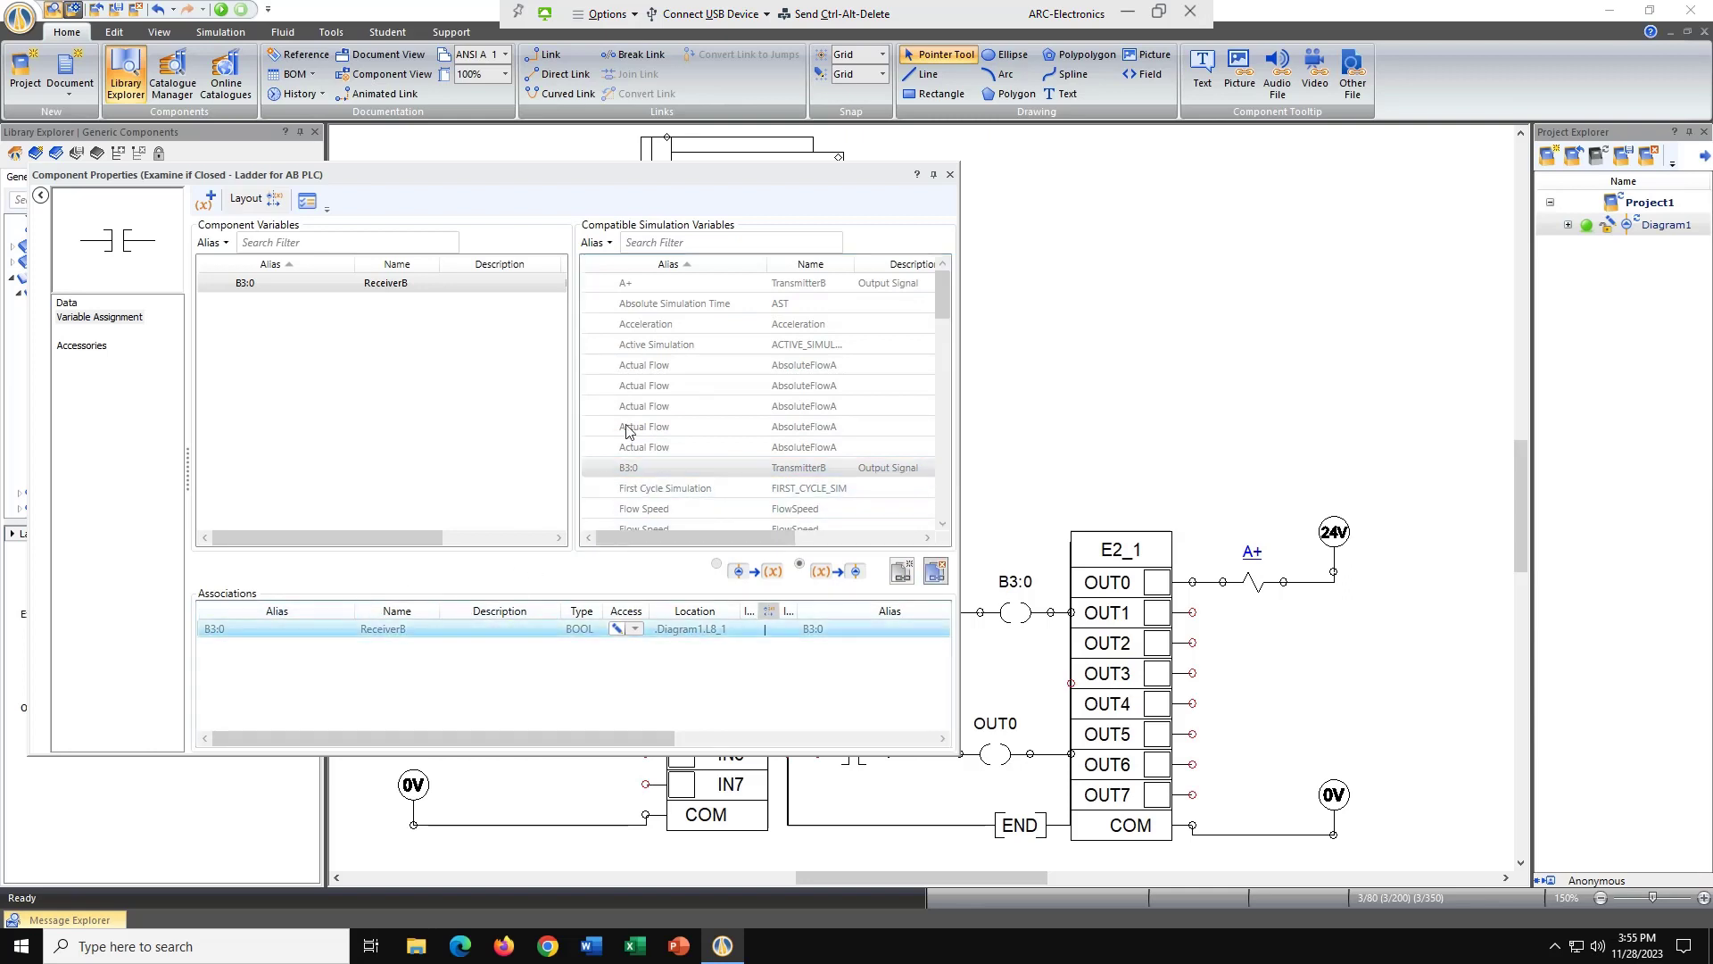
pyautogui.click(949, 176)
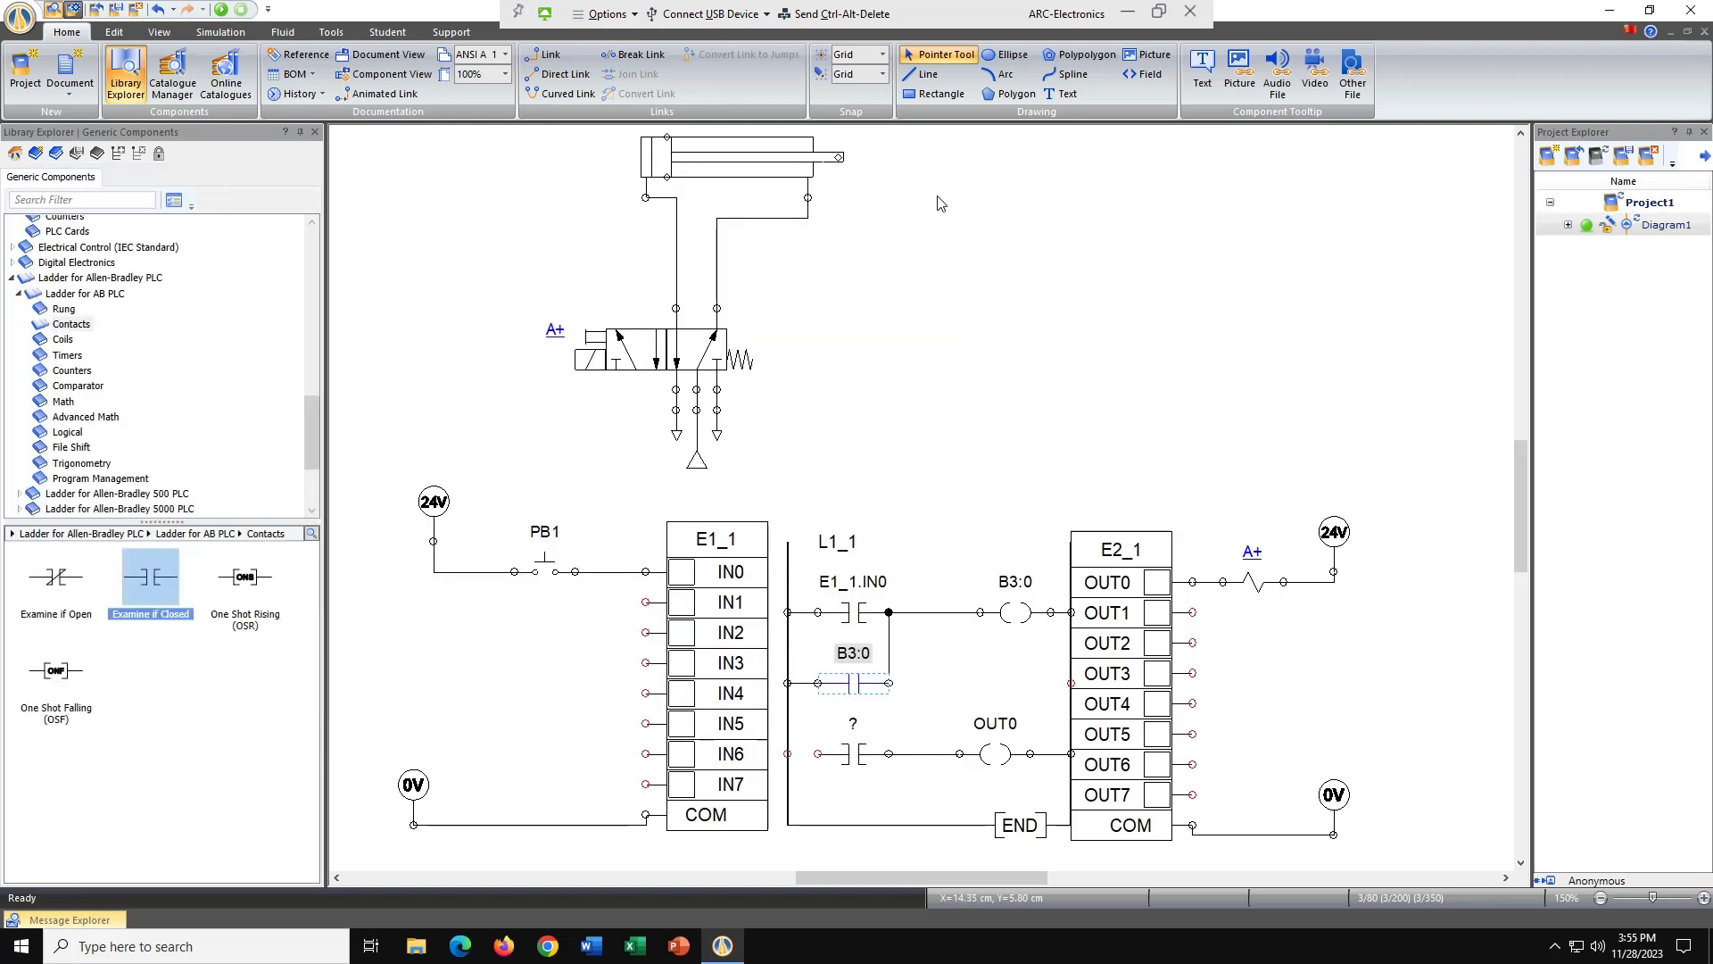
pyautogui.click(940, 203)
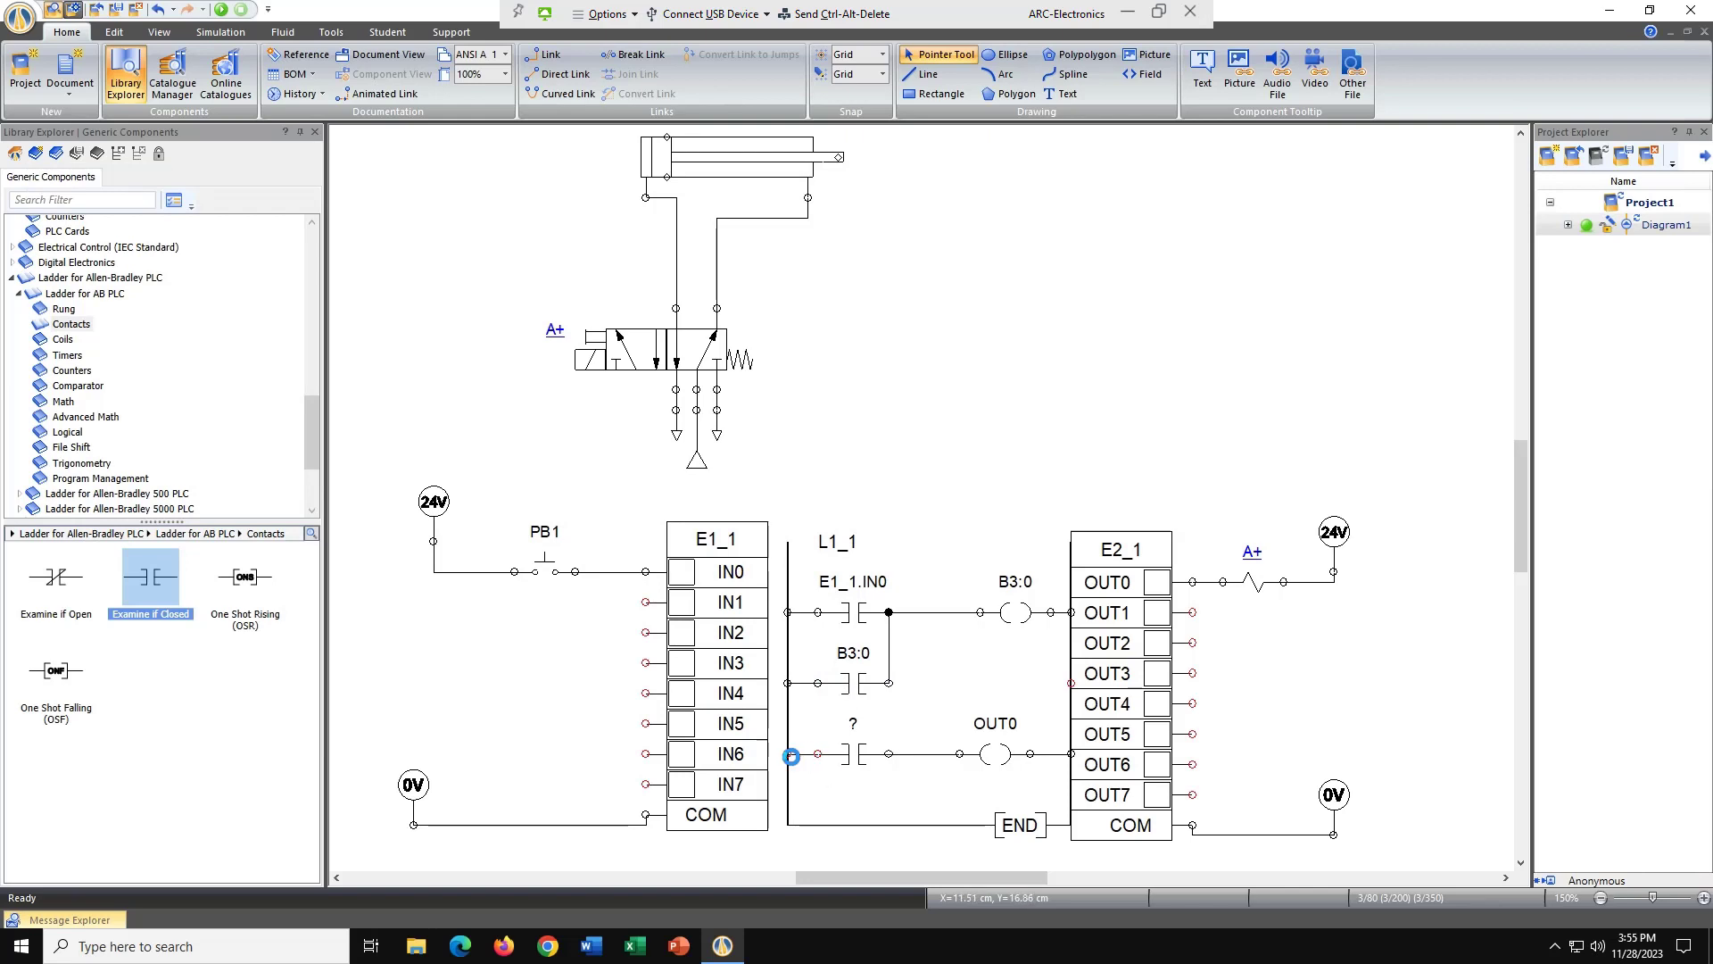
# Assign the B3:0 variable to the contact on the OUT0 rung
pyautogui.scroll(2, 666, 277)
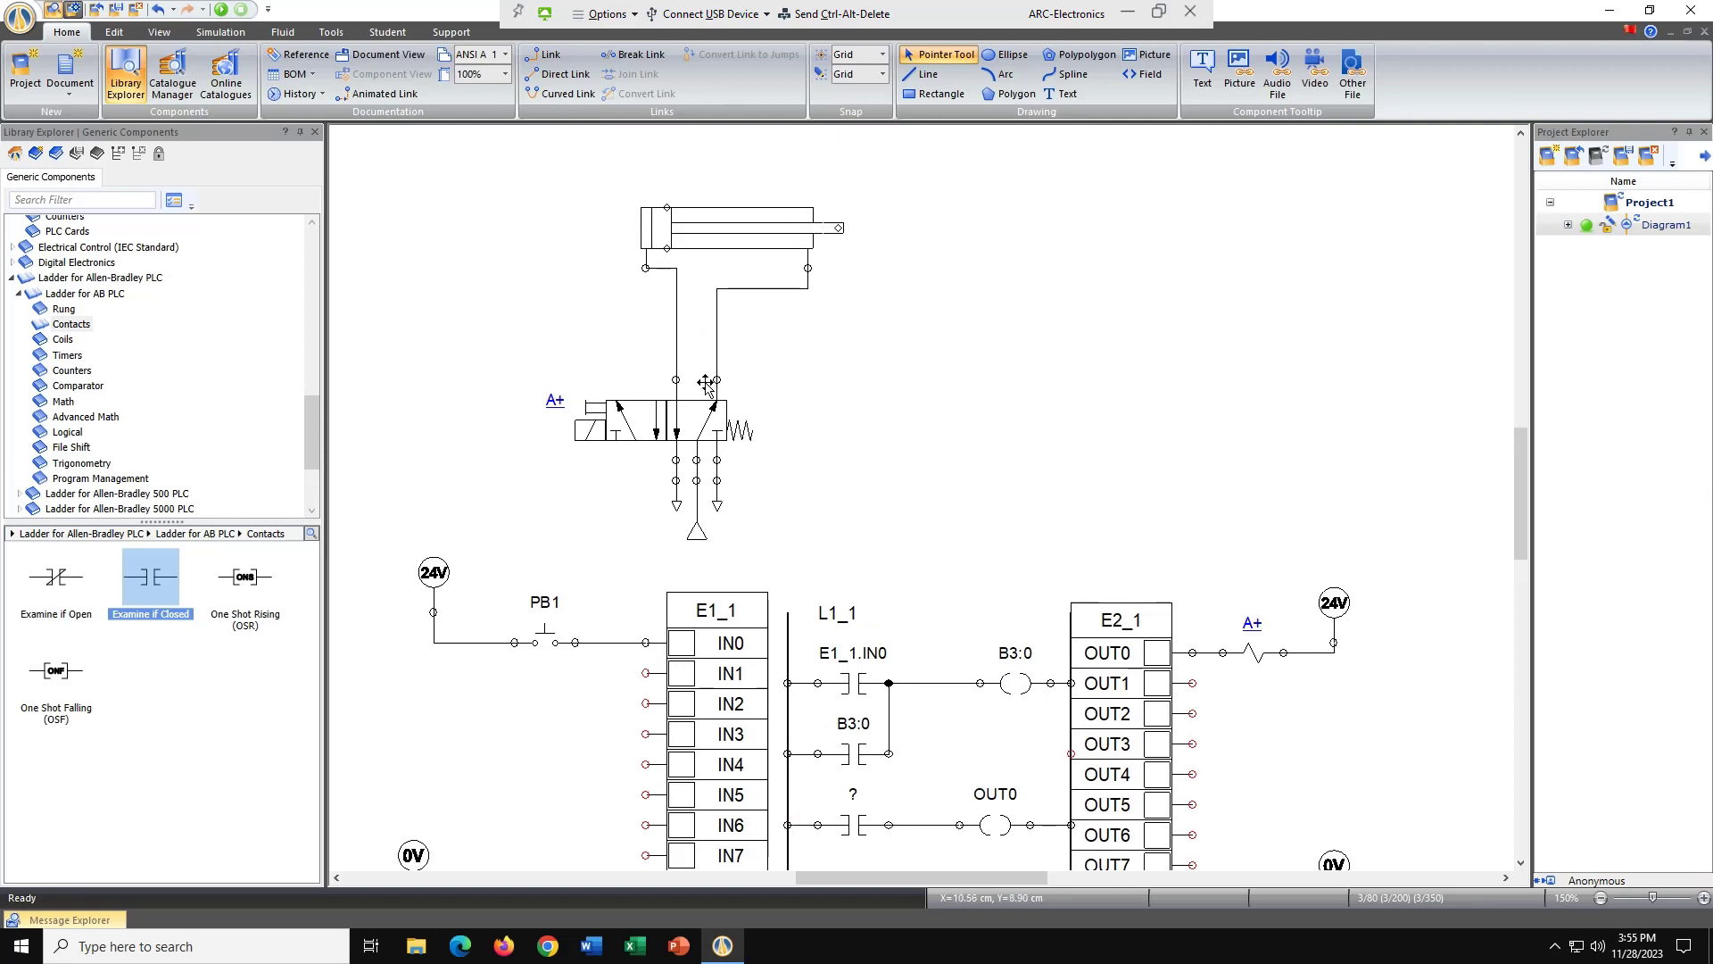
pyautogui.scroll(-3, 1048, 402)
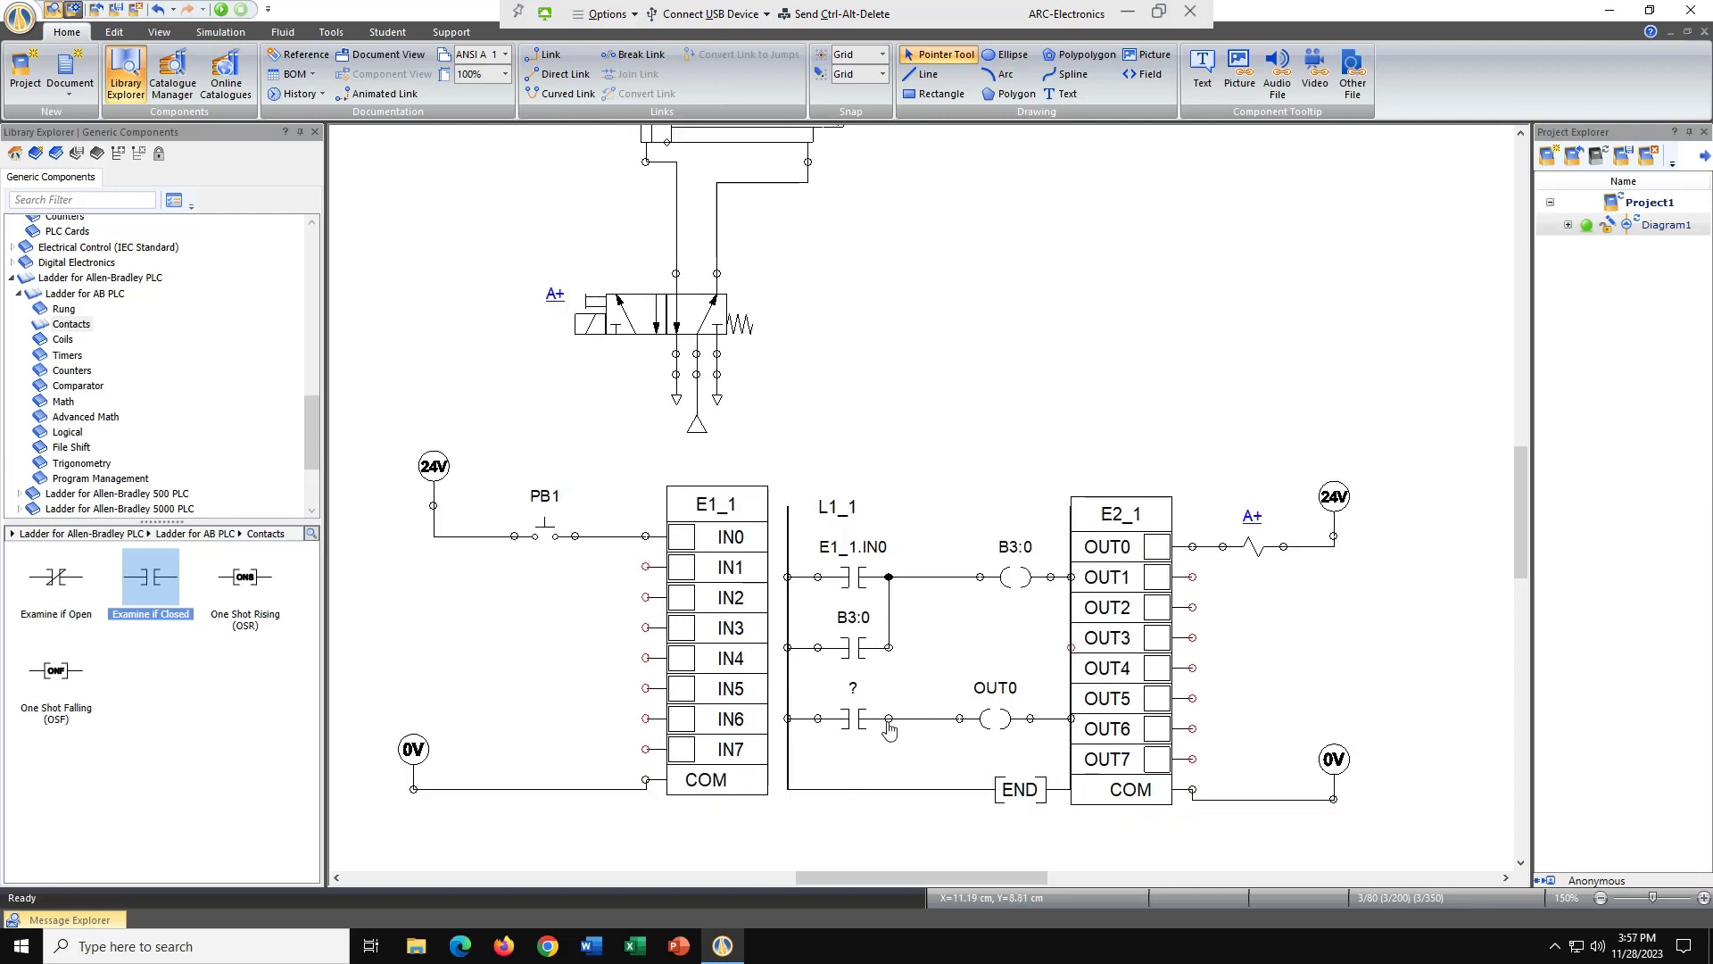
pyautogui.click(853, 723)
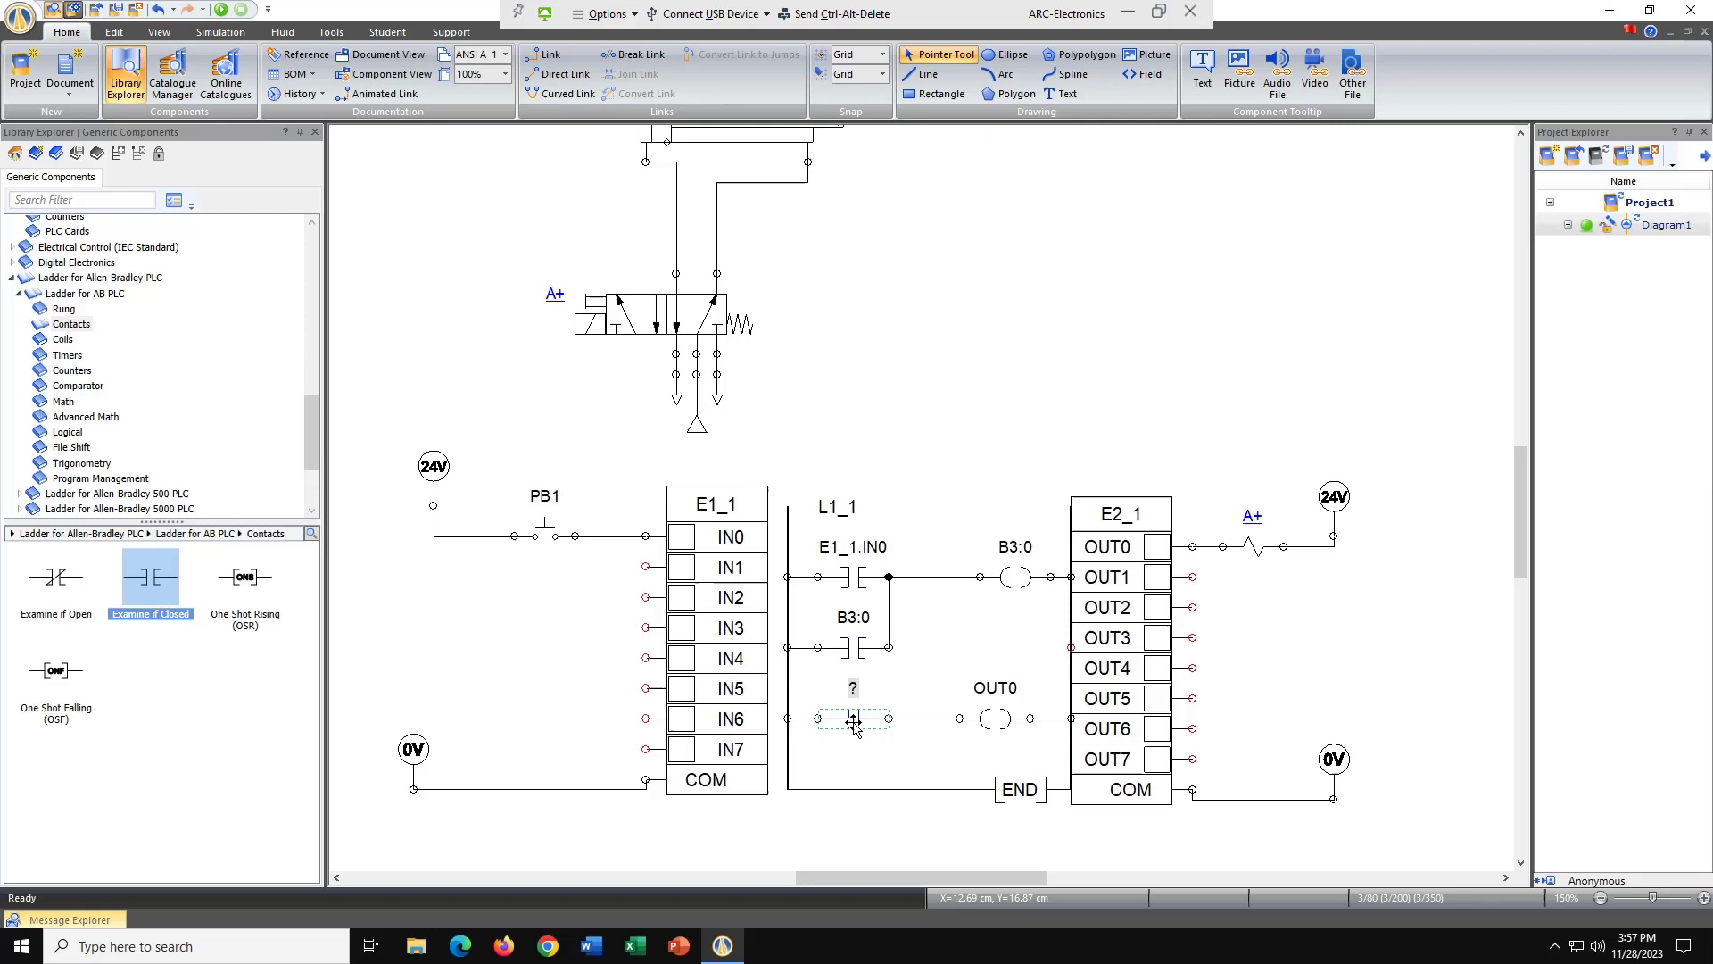
pyautogui.doubleClick(856, 721)
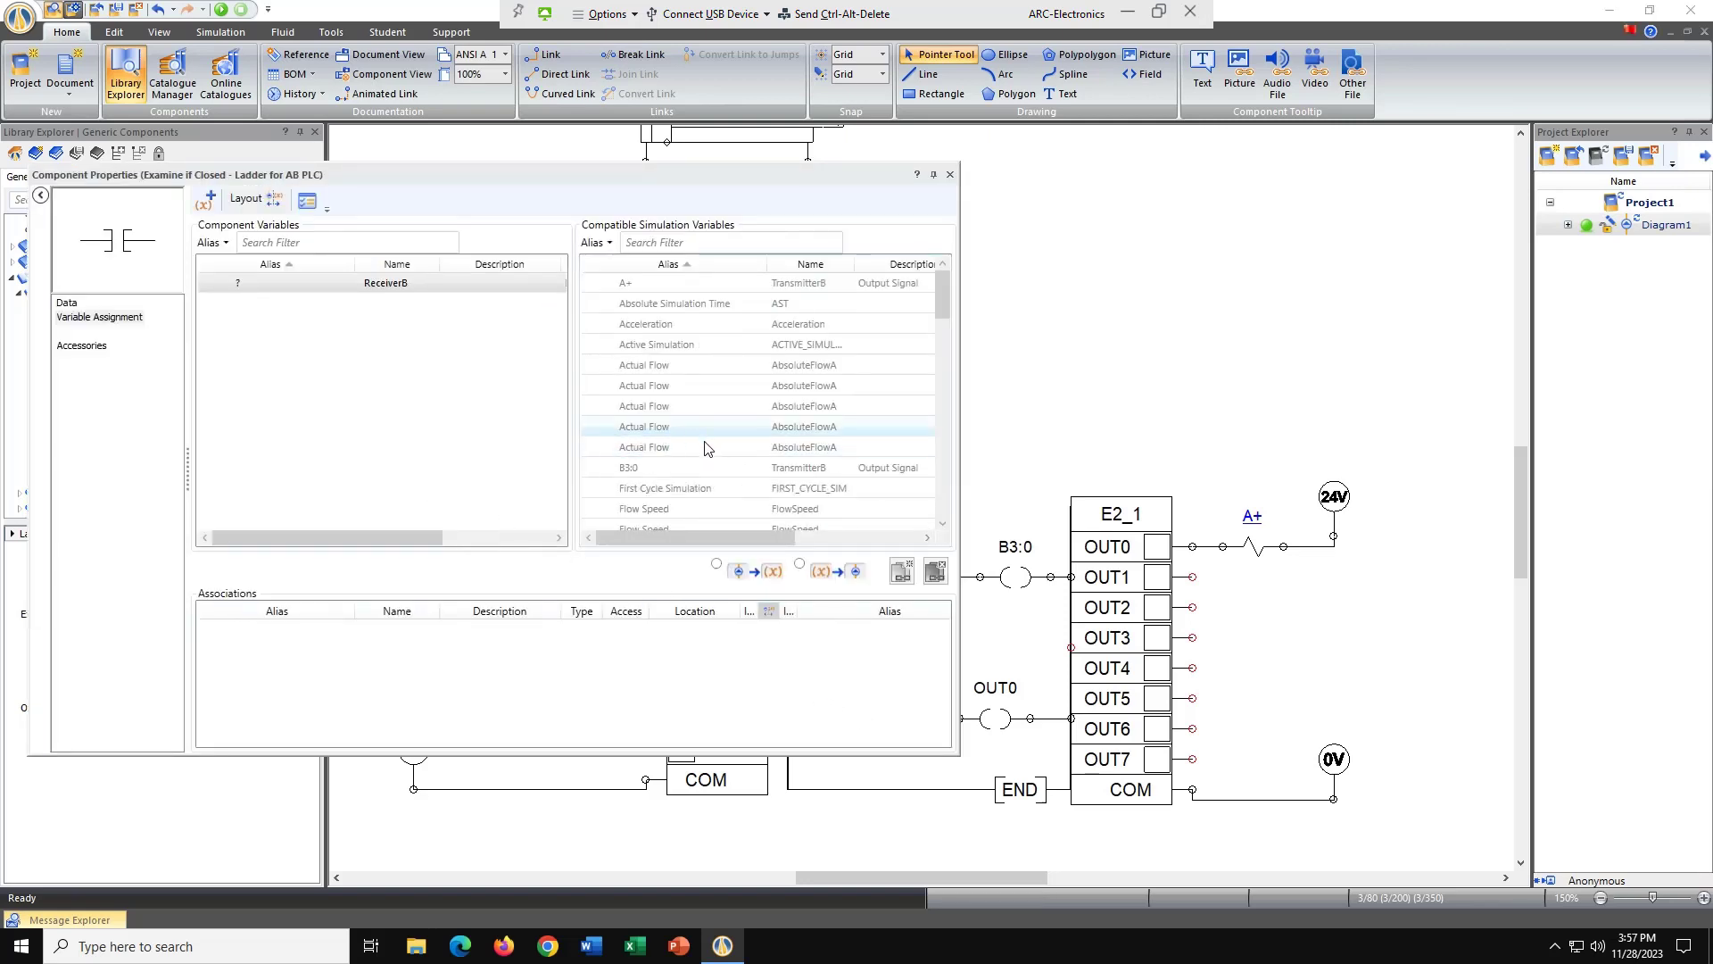
pyautogui.doubleClick(661, 467)
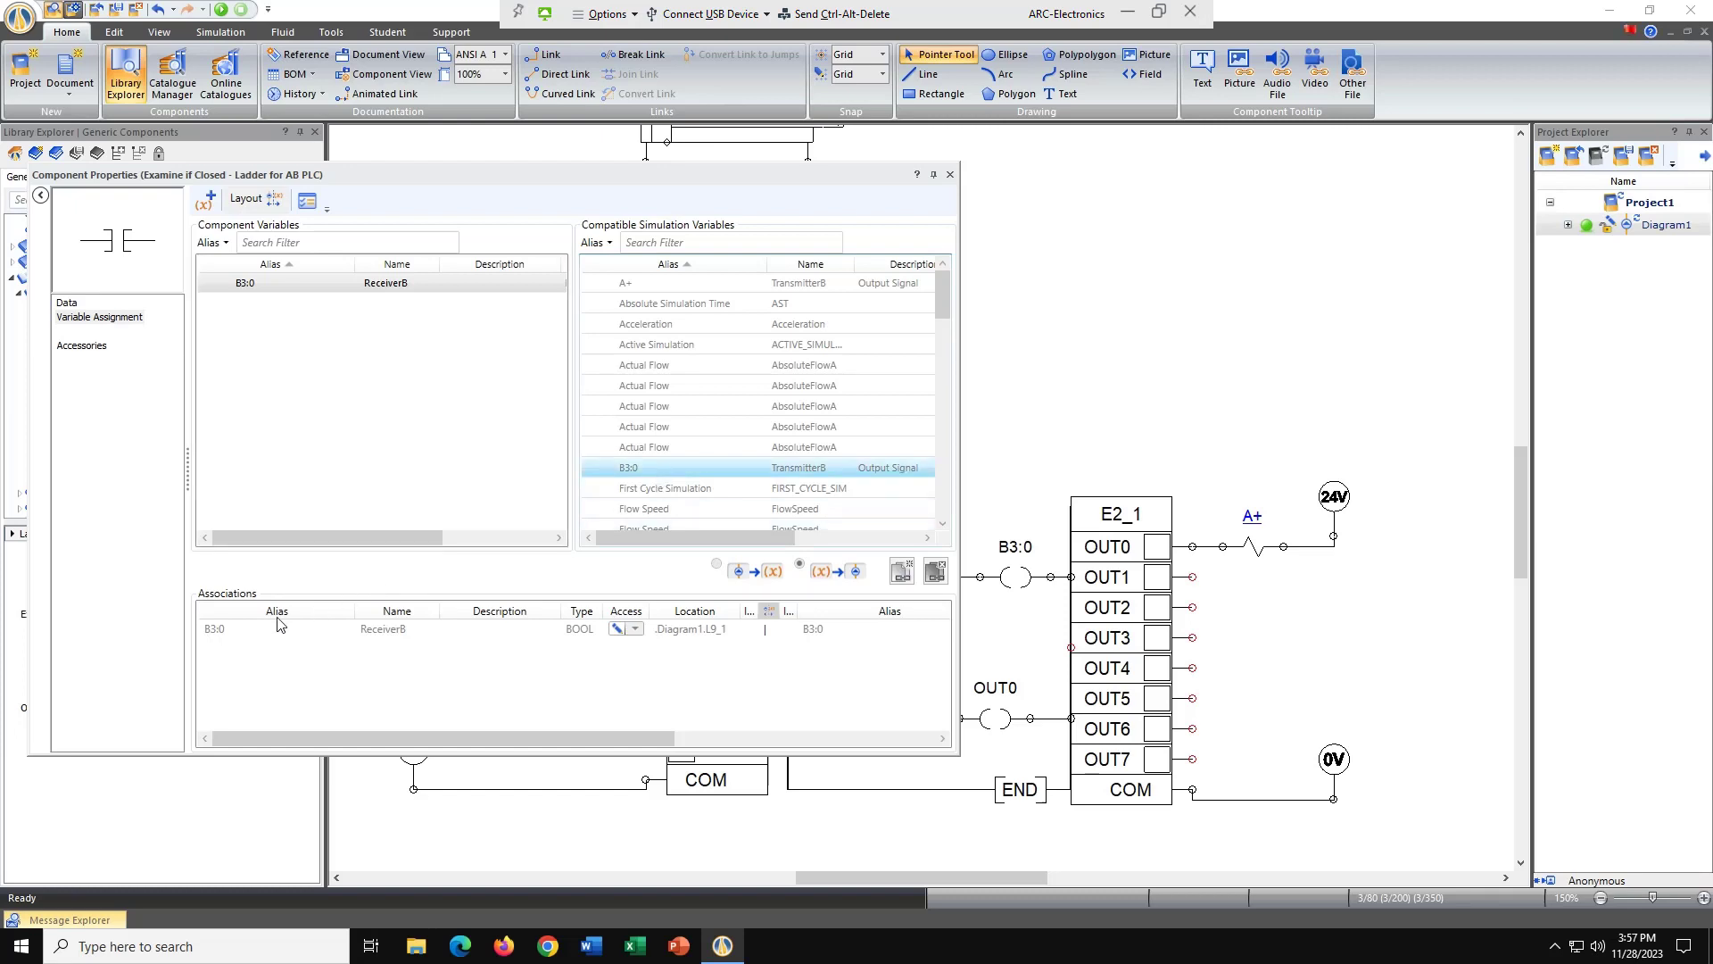
pyautogui.click(323, 630)
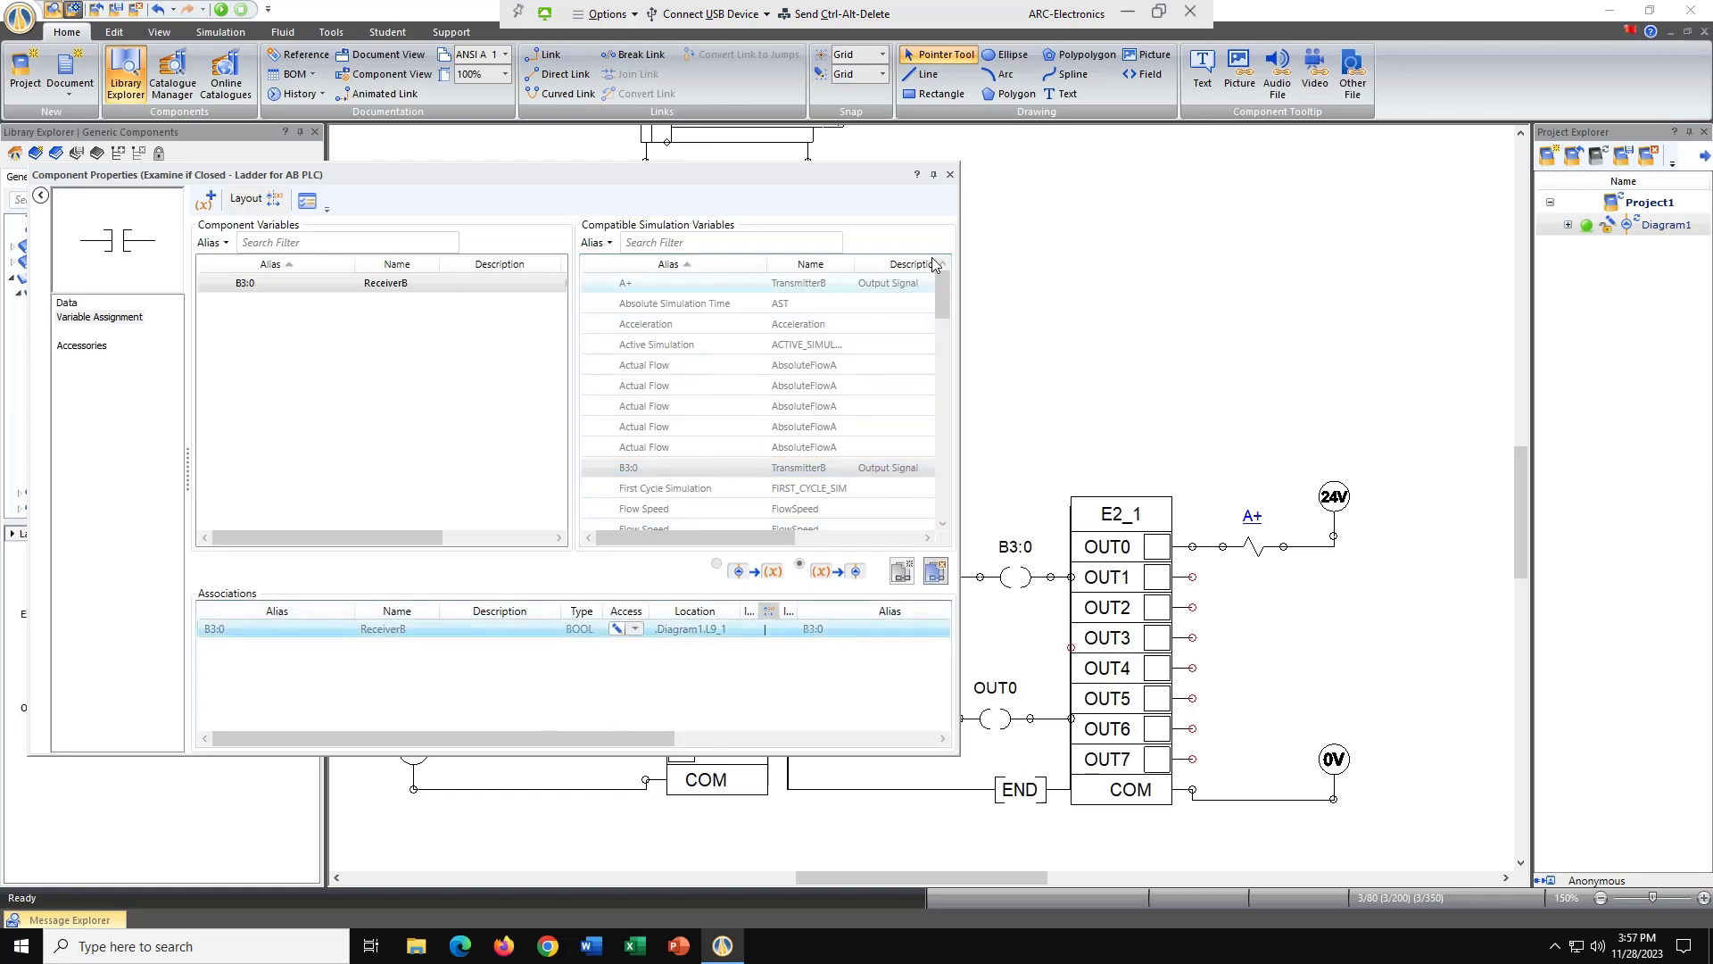
pyautogui.click(949, 176)
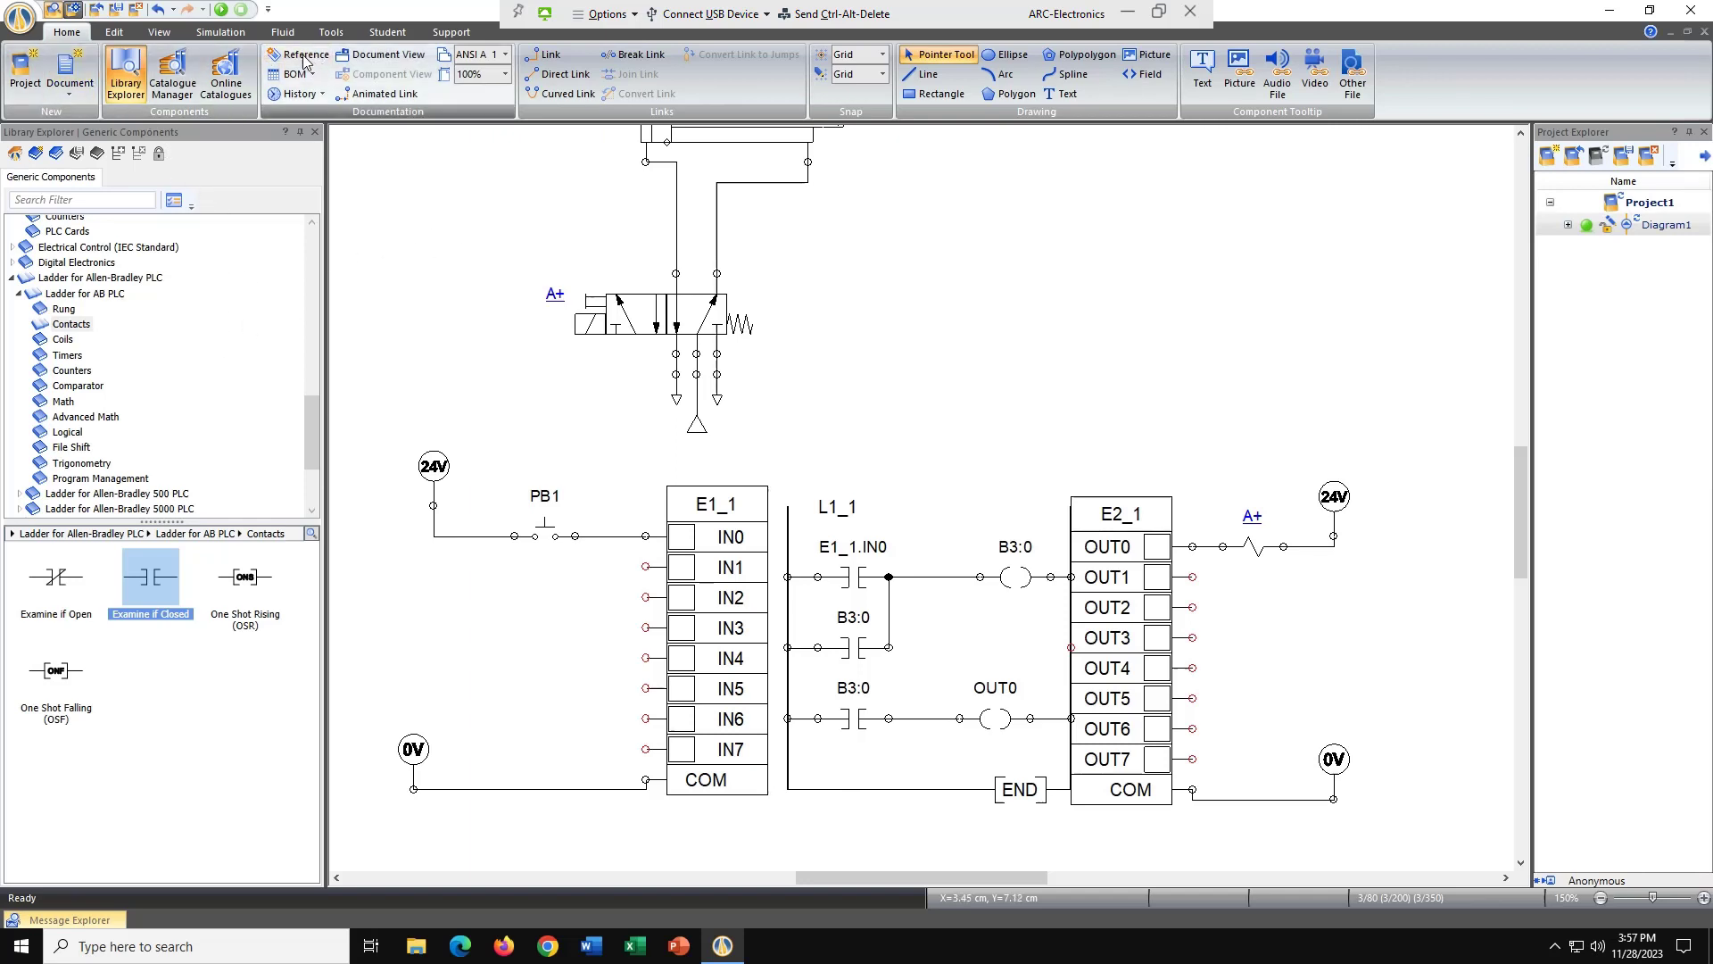
# Run Normal Simulation and press PB1 to latch B3:0 and energize OUT0
pyautogui.click(221, 33)
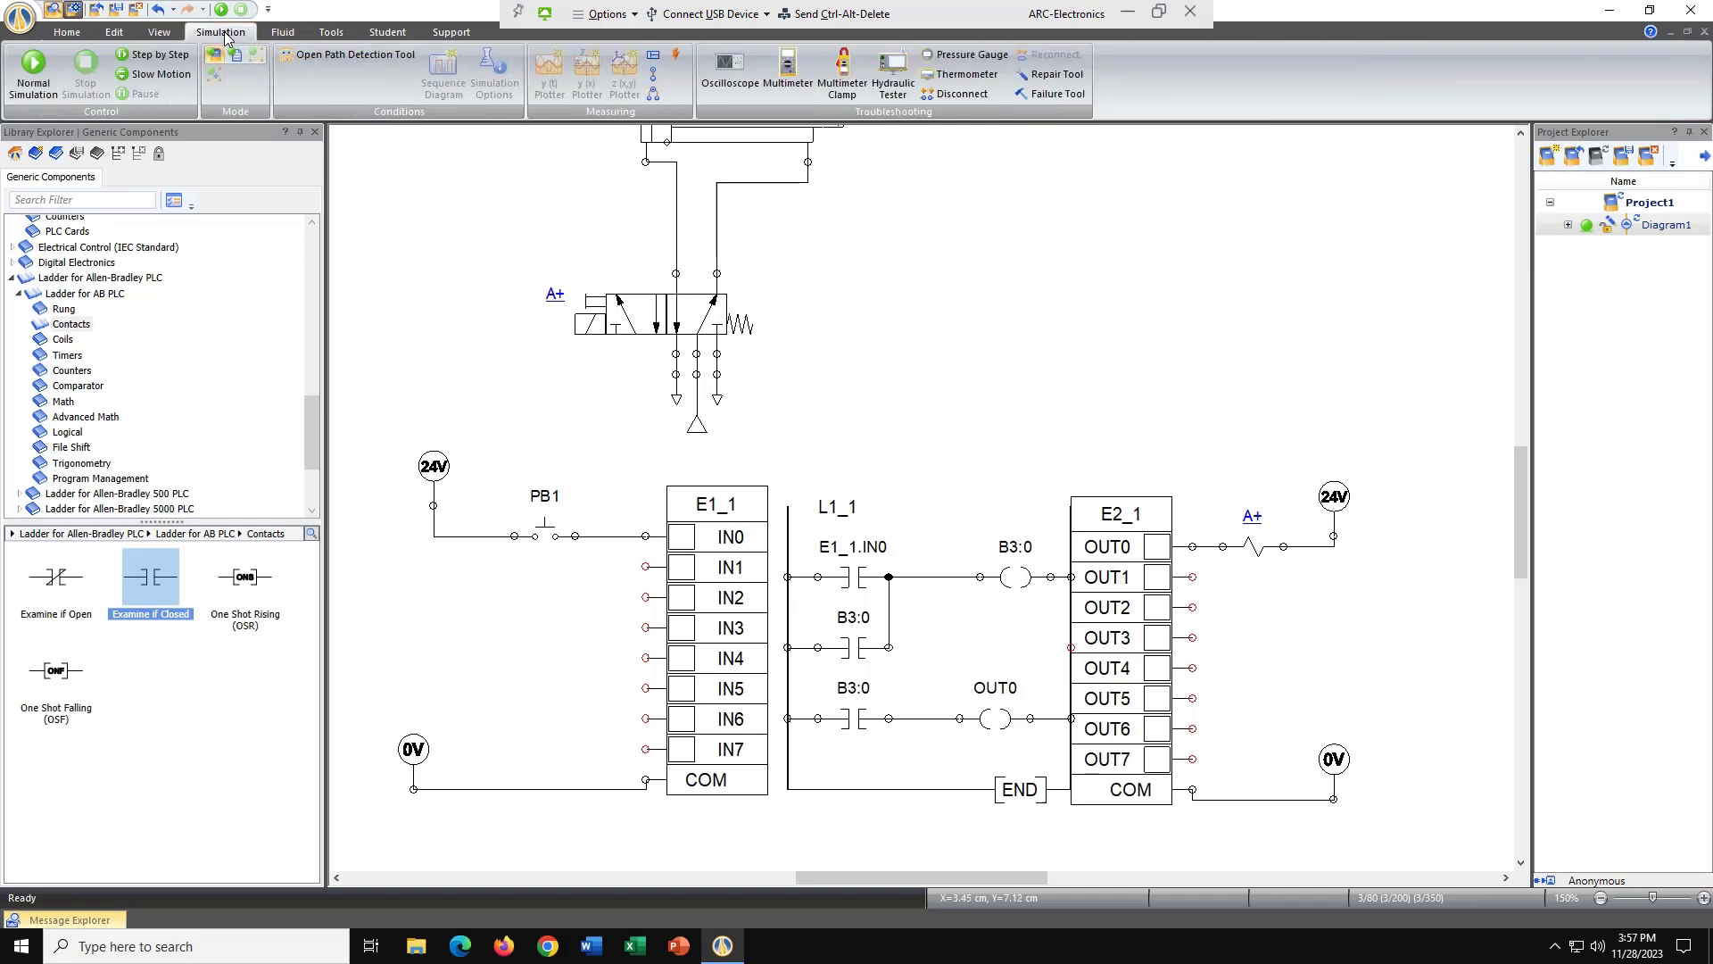
pyautogui.click(25, 79)
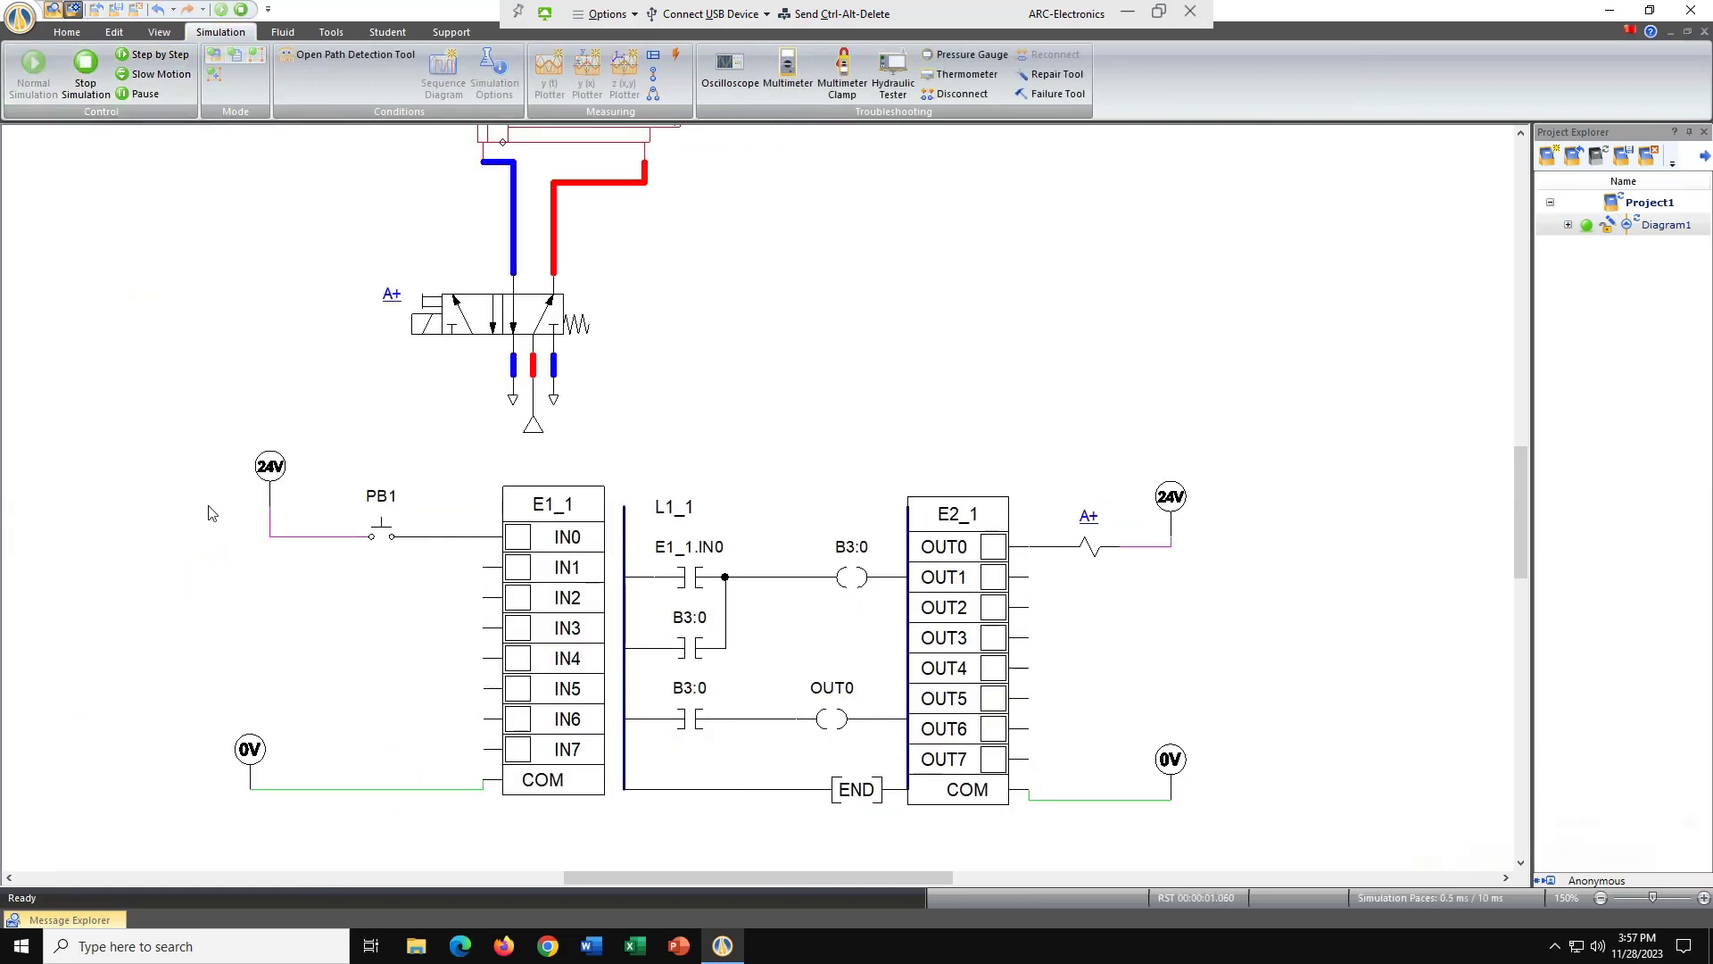
pyautogui.click(382, 533)
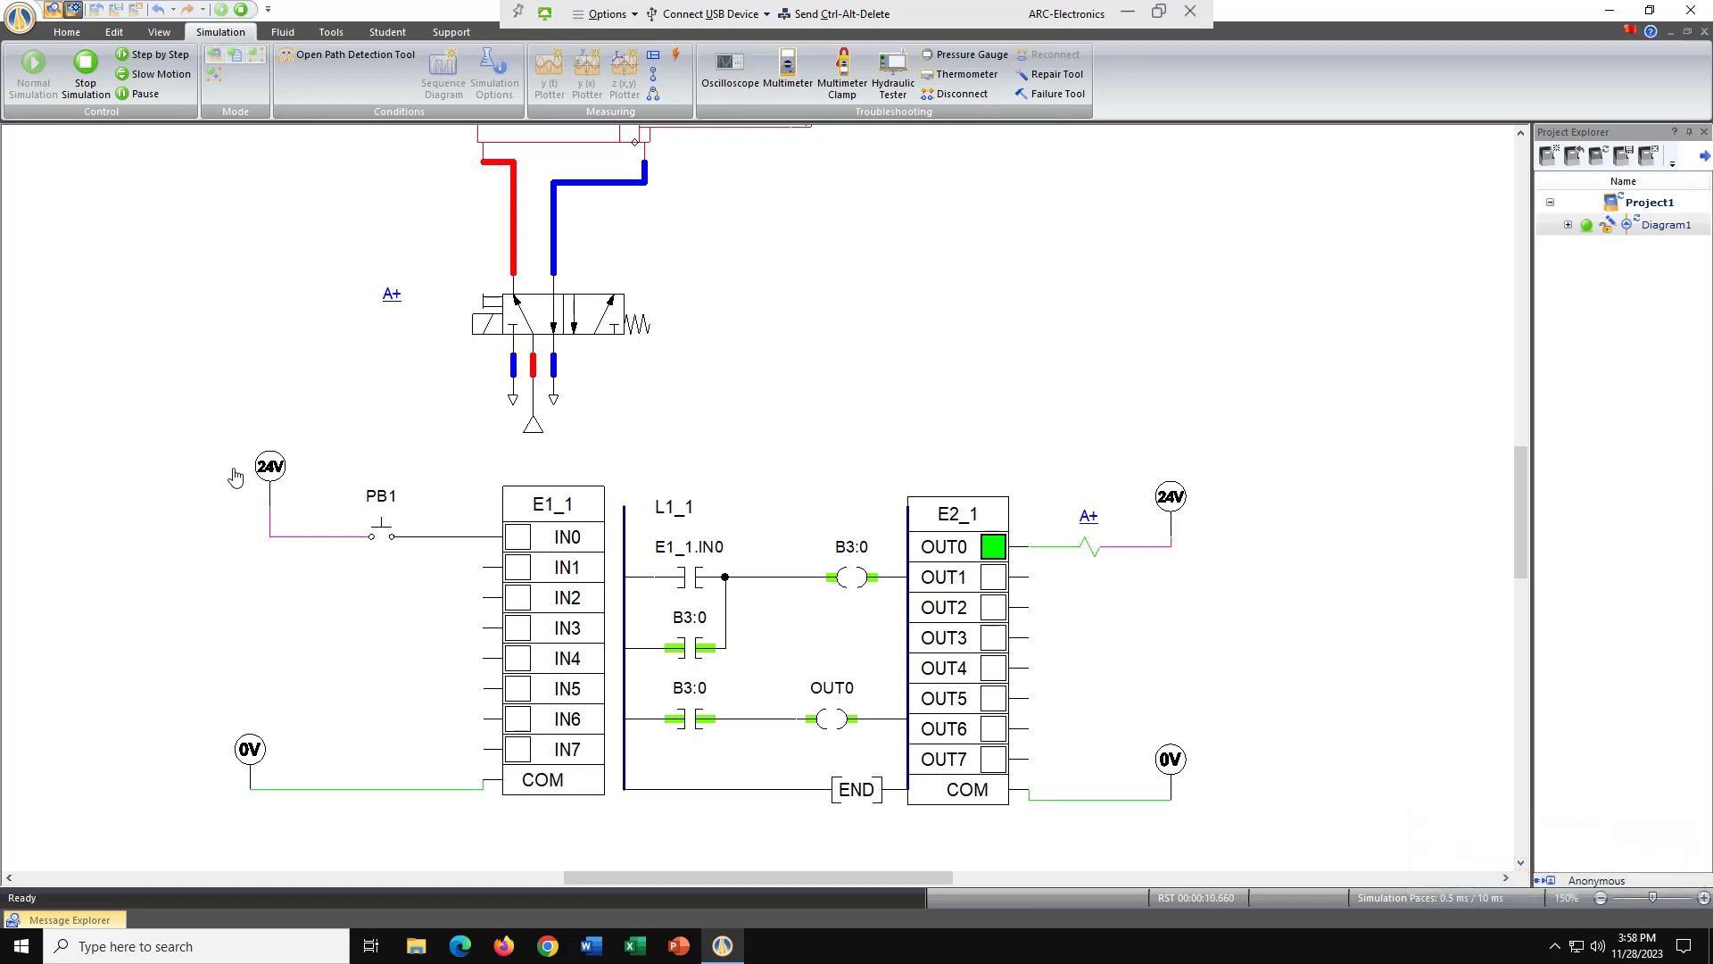
pyautogui.click(384, 536)
pyautogui.click(381, 538)
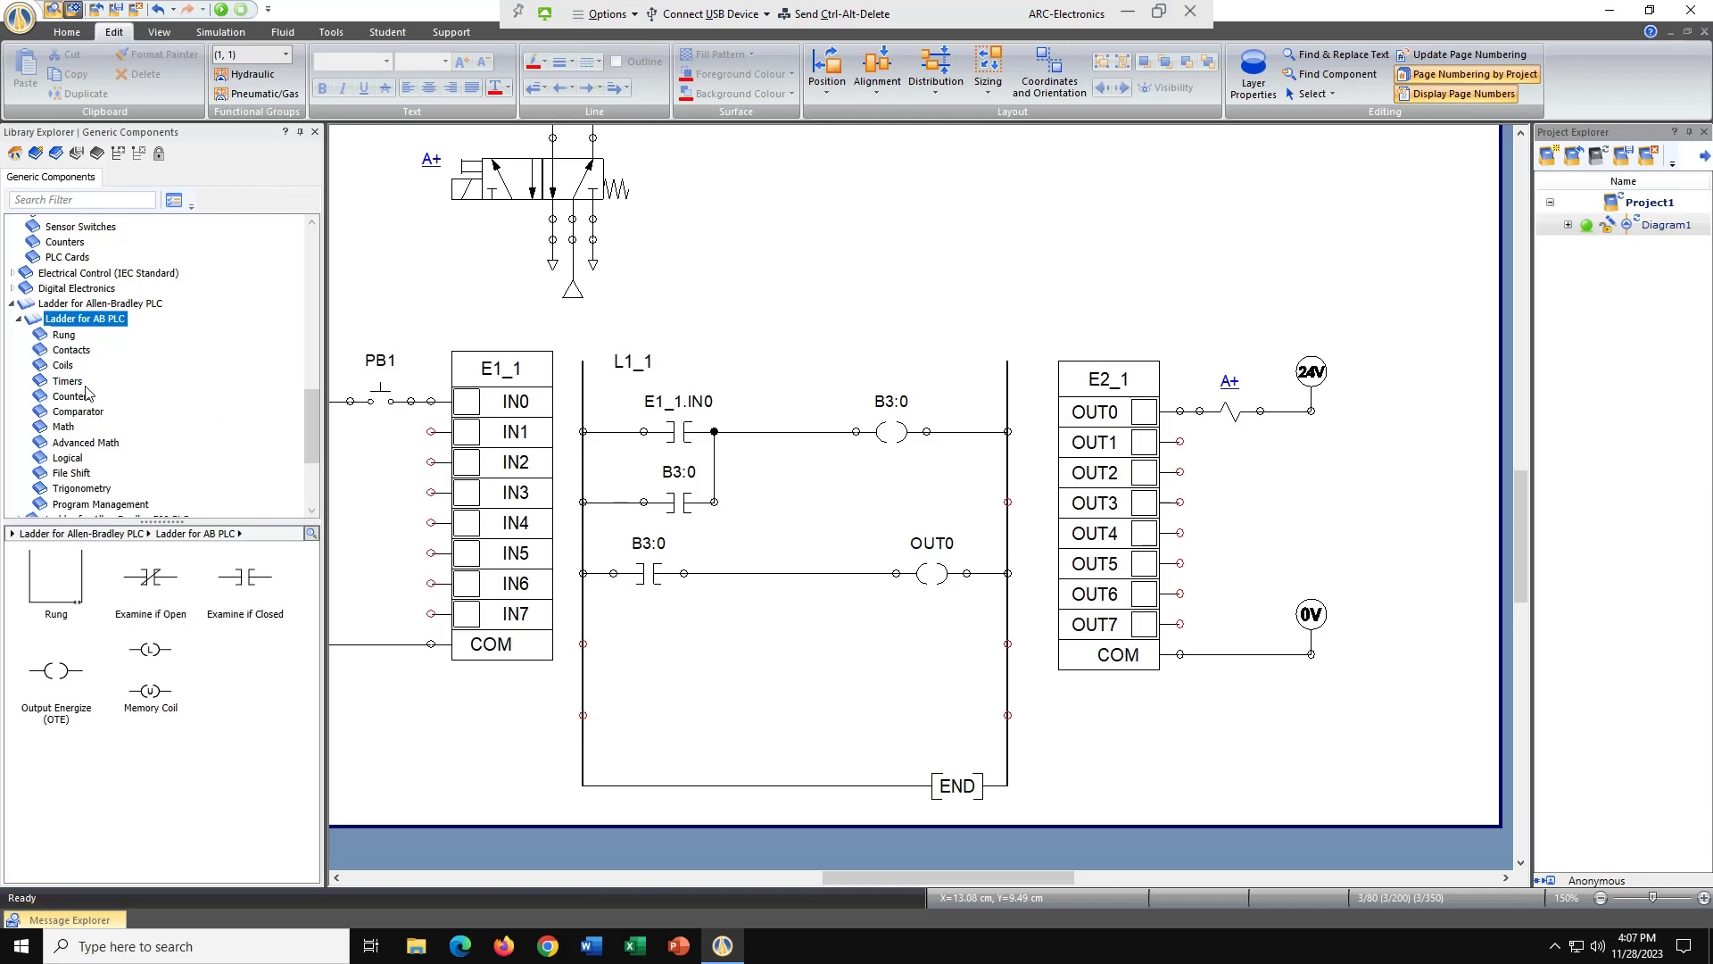
# Place a Timer ON-Delay (TON) block T4:L15_1 on a new rung below the OUT0 rung
pyautogui.click(69, 382)
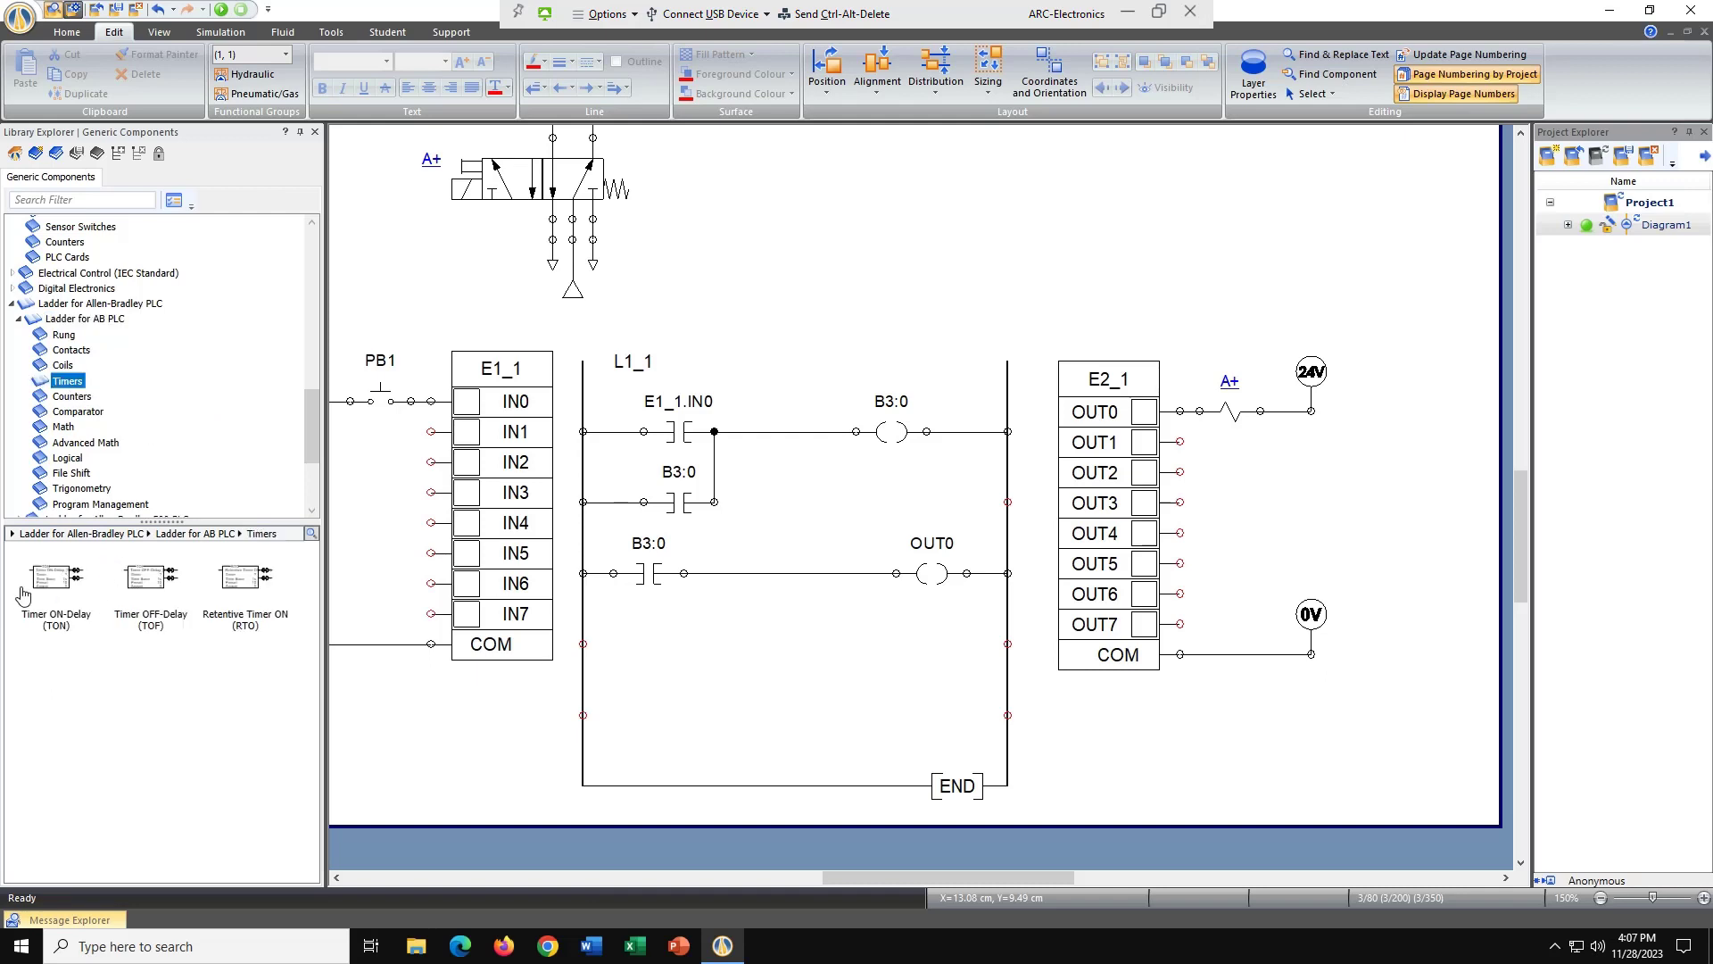
pyautogui.moveTo(49, 580); pyautogui.dragTo(777, 616)
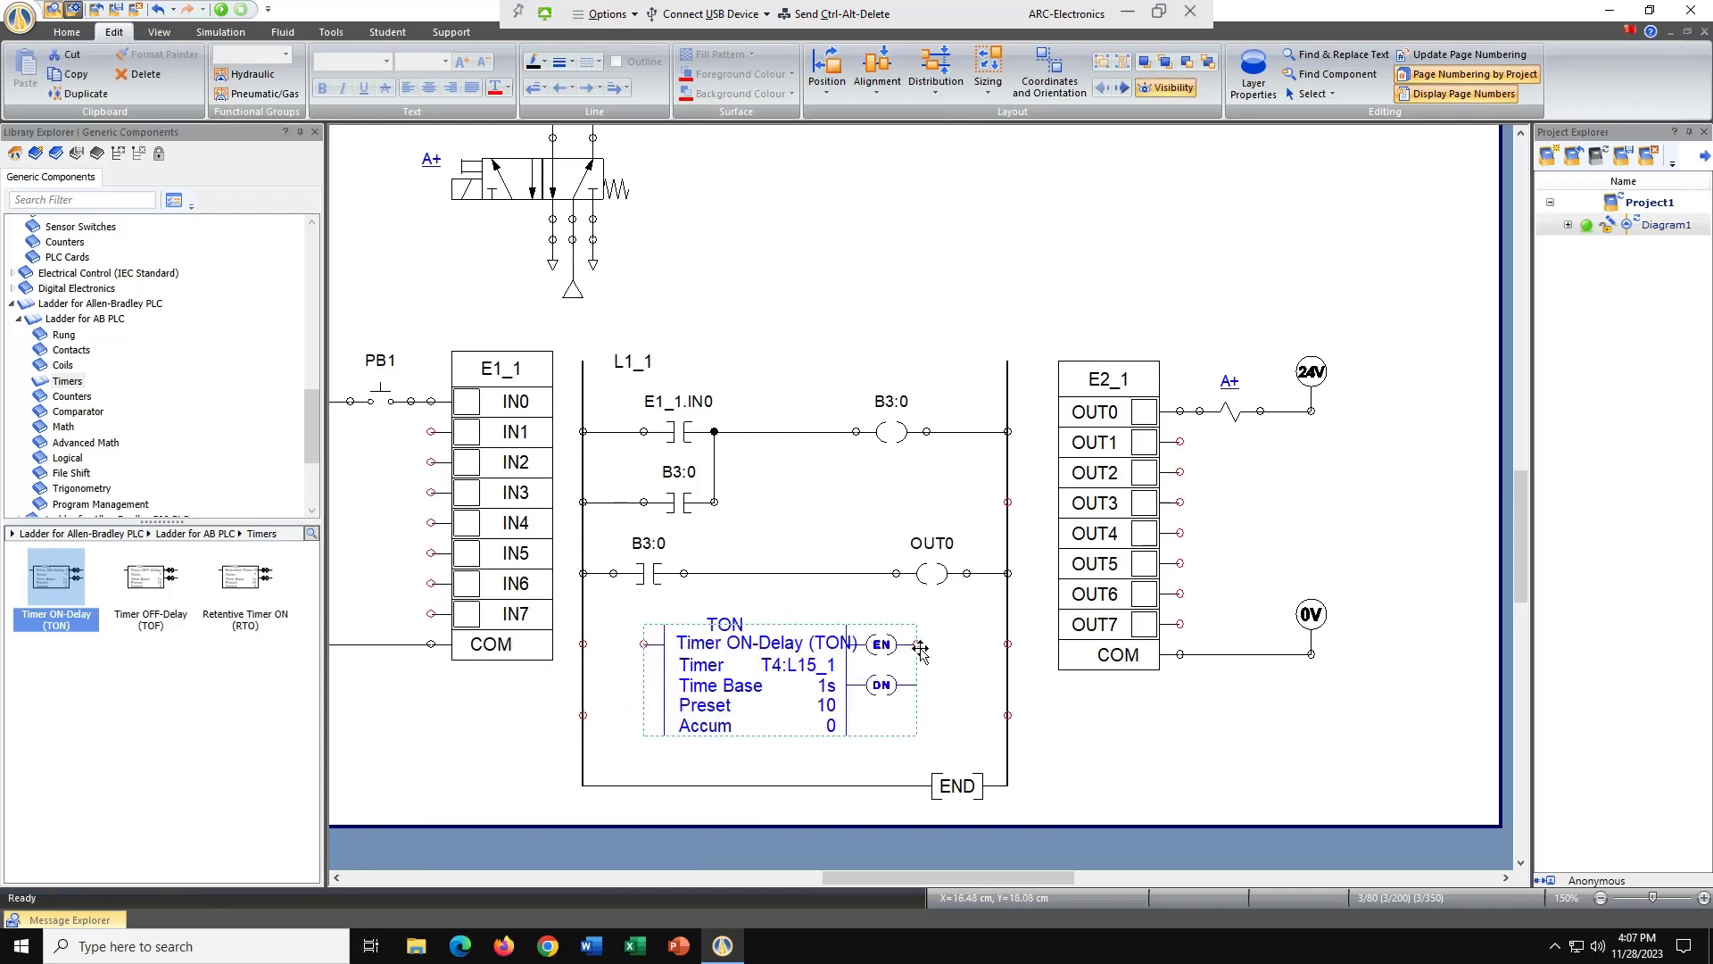
pyautogui.moveTo(919, 646)
pyautogui.mouseDown()
pyautogui.moveTo(959, 656)
pyautogui.moveTo(934, 667)
pyautogui.mouseUp()
pyautogui.click(1009, 585)
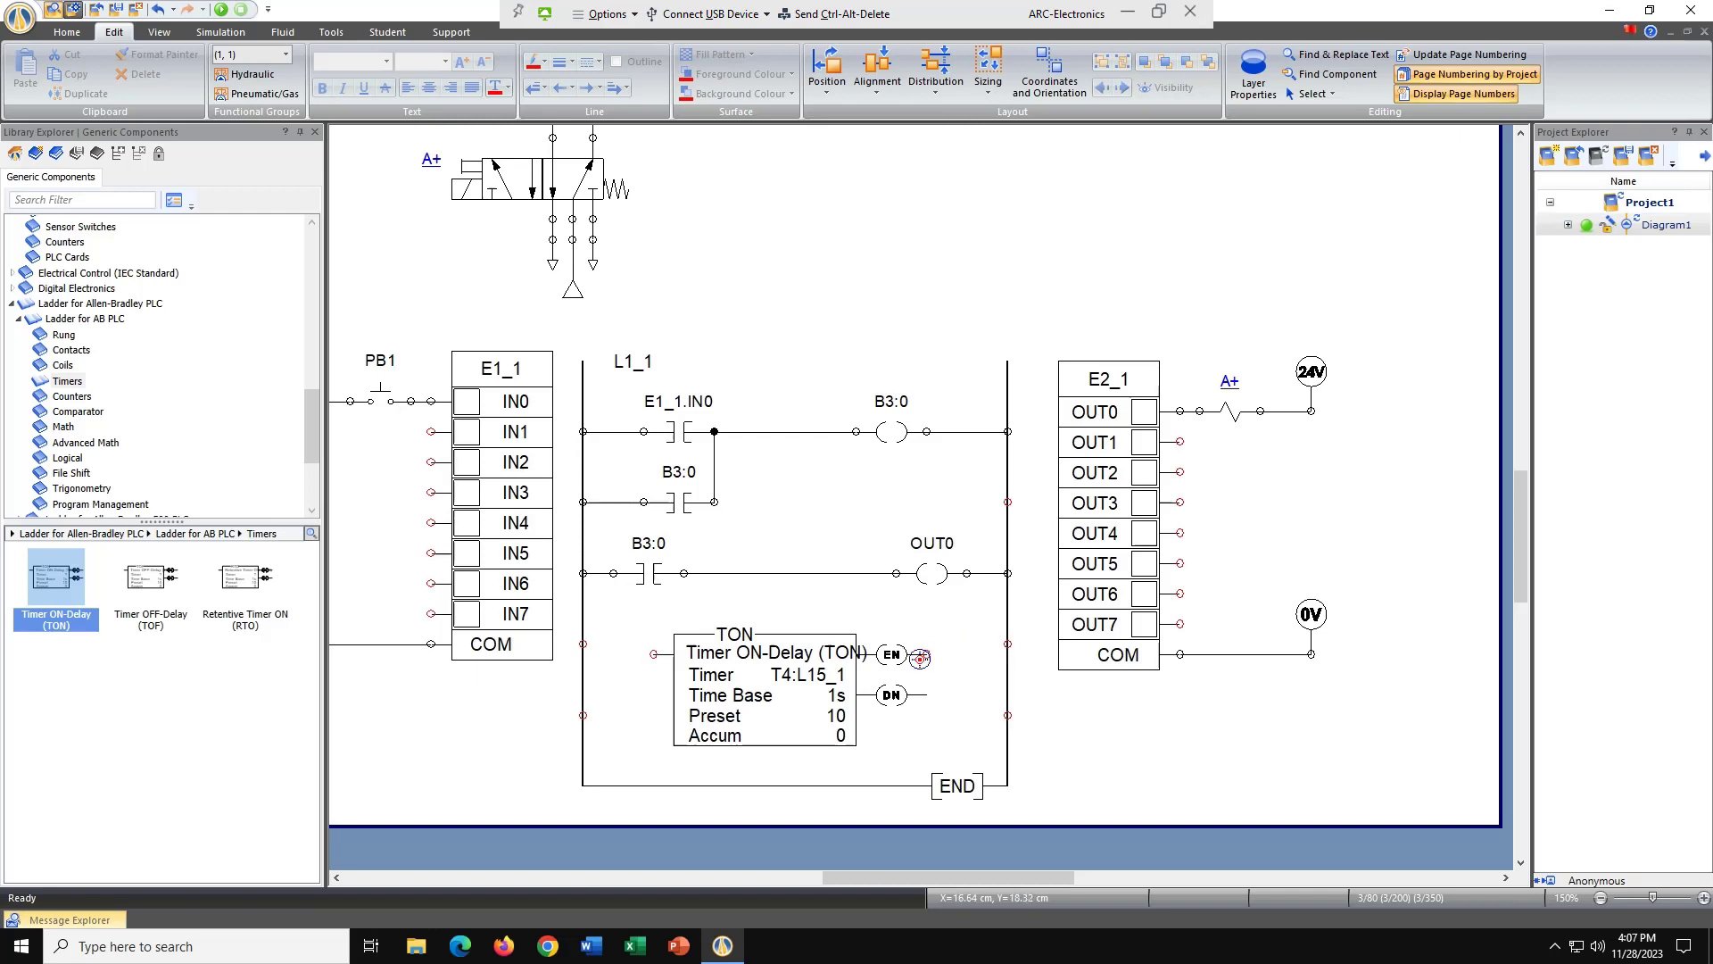
pyautogui.moveTo(924, 655); pyautogui.dragTo(1004, 643)
pyautogui.click(646, 577)
pyautogui.rightClick(646, 577)
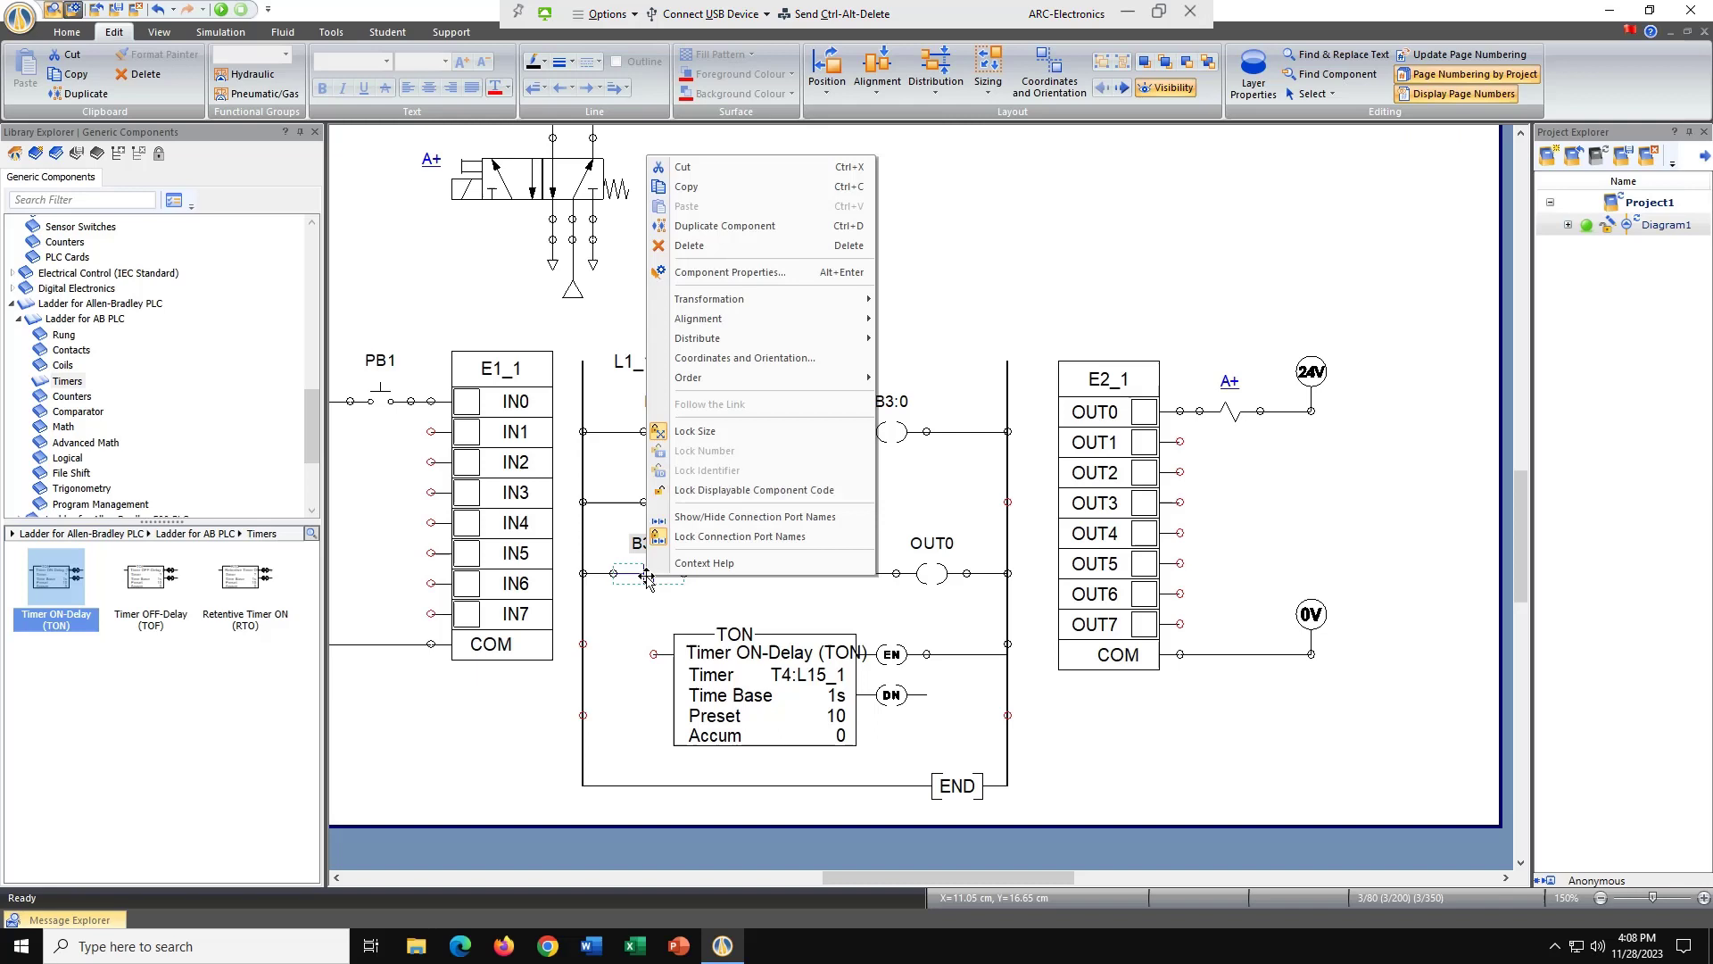
# Copy a B3:0 contact onto the timer rung and wire it into the TON block's input
pyautogui.click(705, 188)
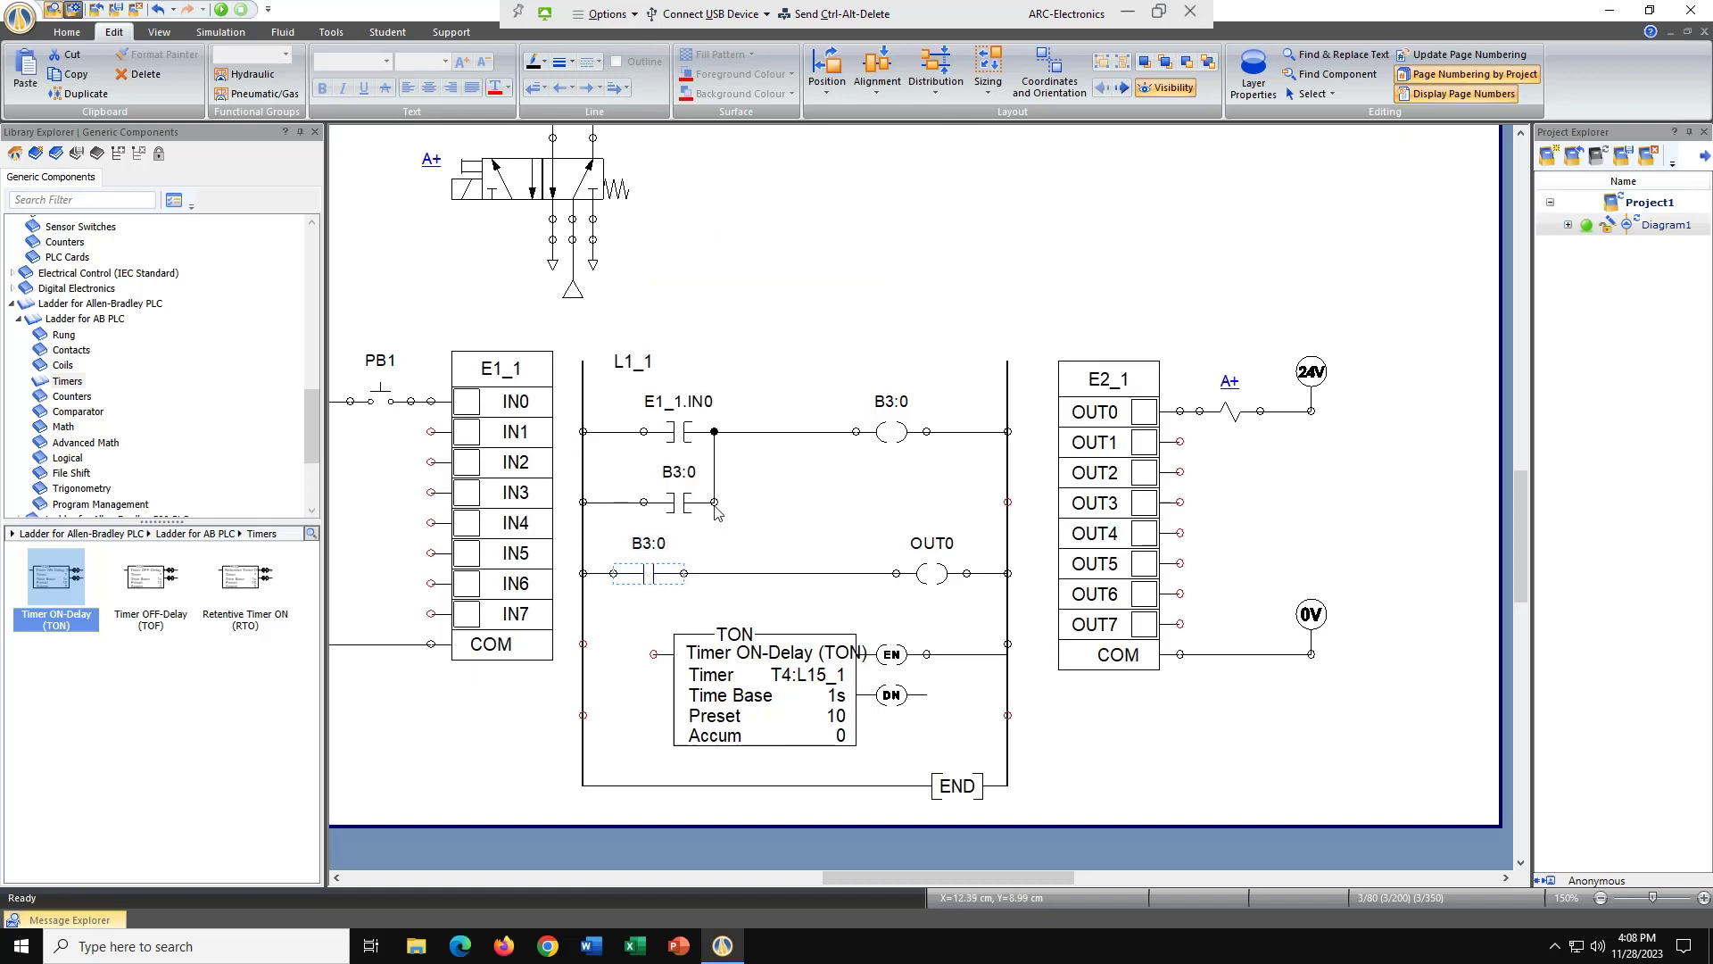
pyautogui.rightClick(612, 656)
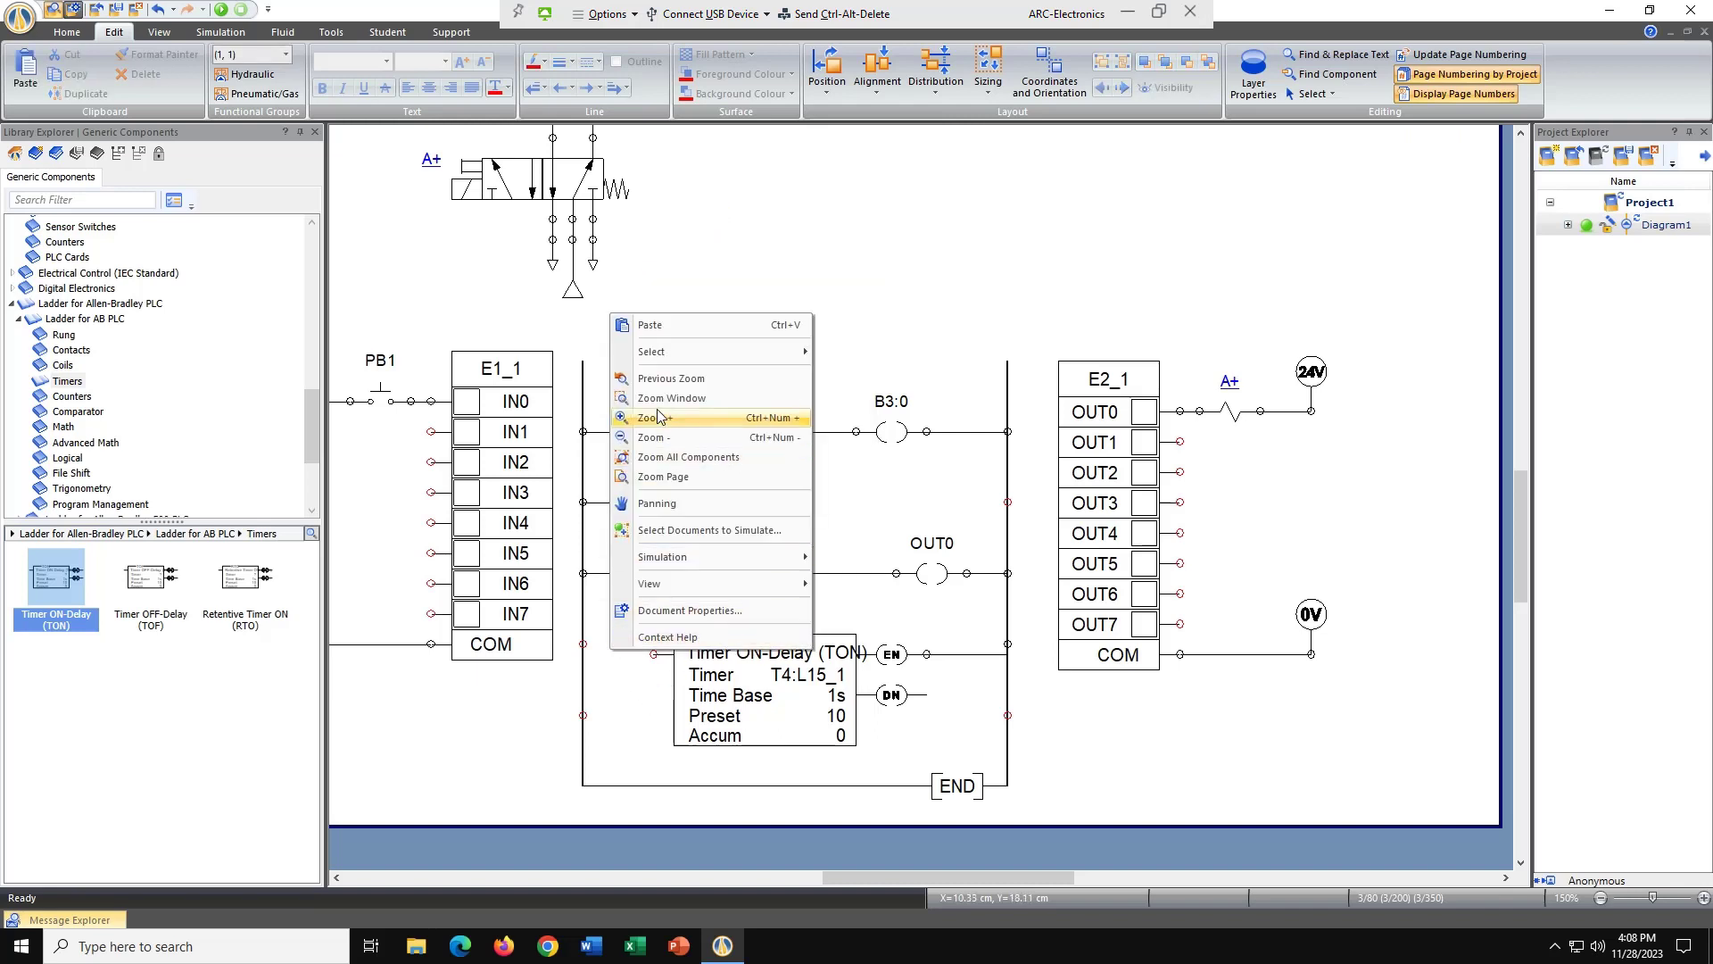
pyautogui.click(652, 327)
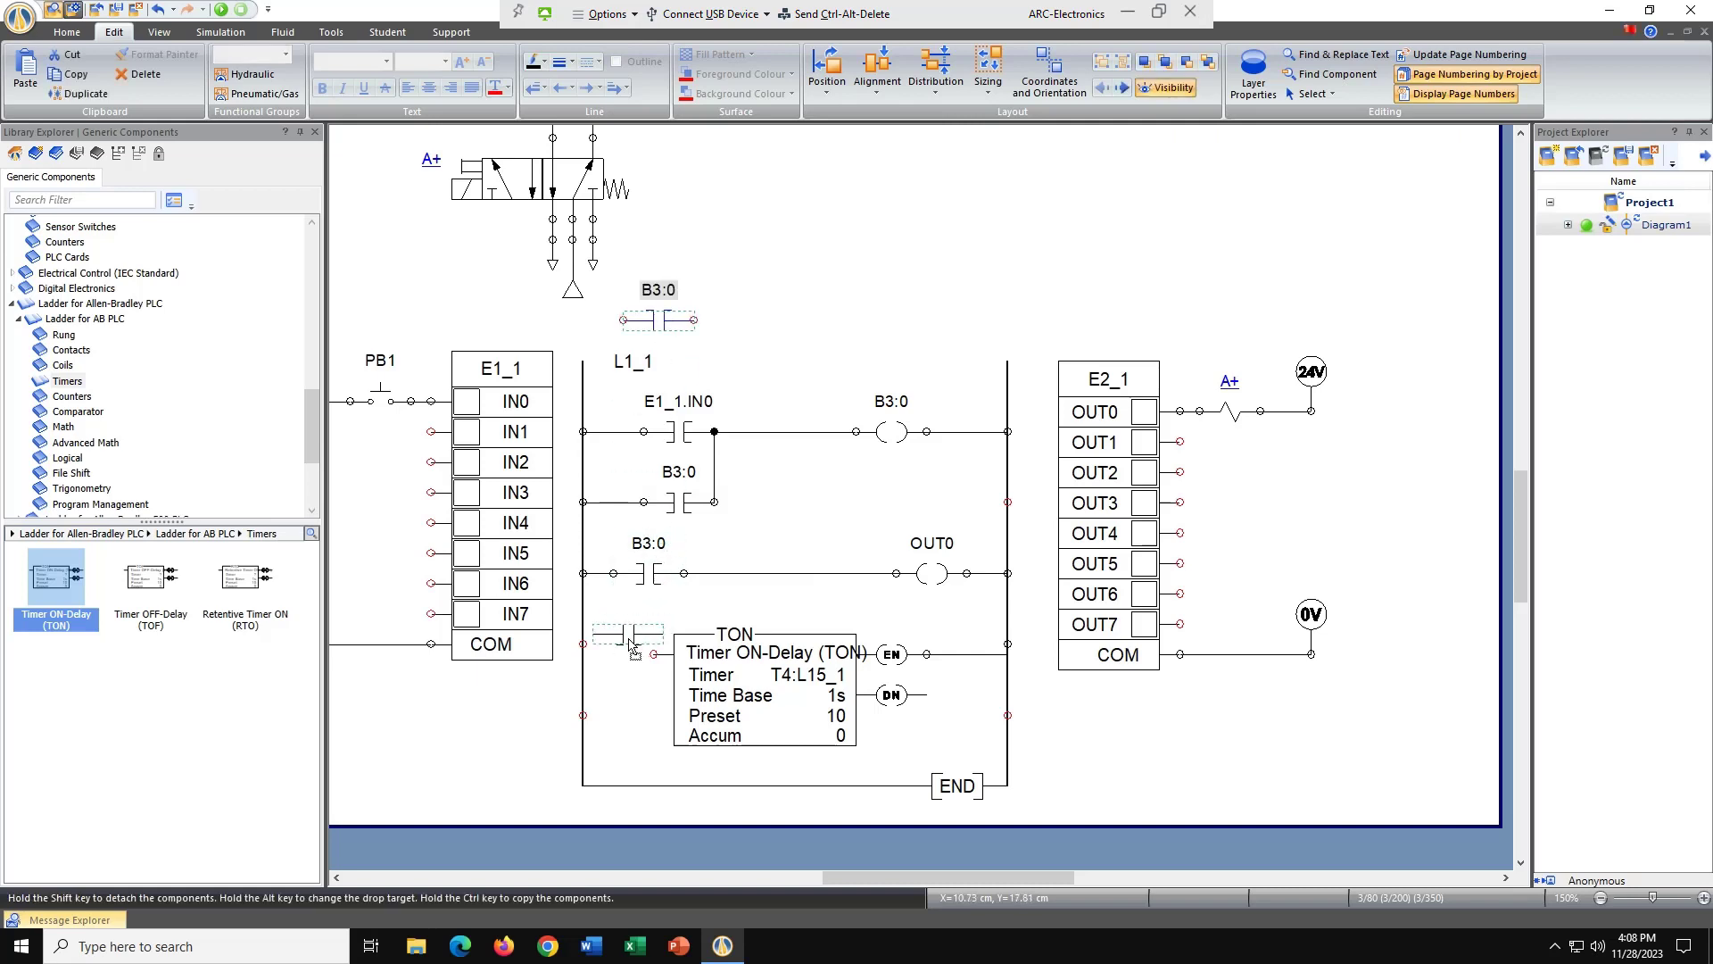
pyautogui.moveTo(625, 714); pyautogui.dragTo(626, 713)
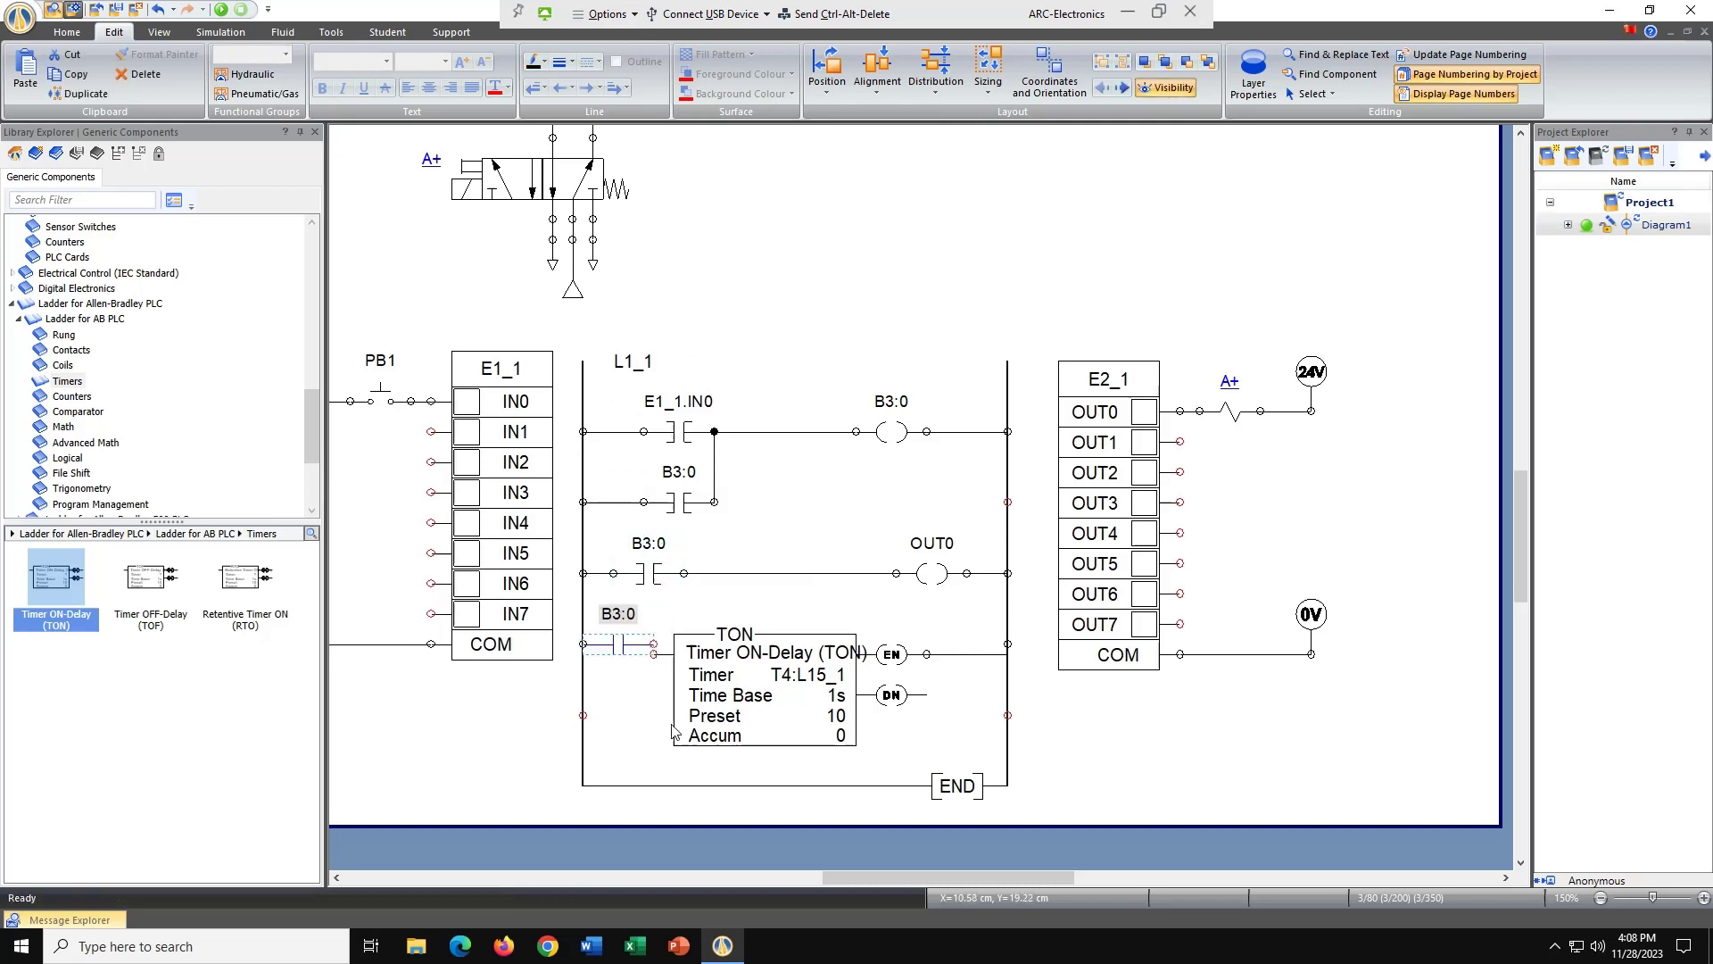
pyautogui.moveTo(795, 683); pyautogui.dragTo(798, 693)
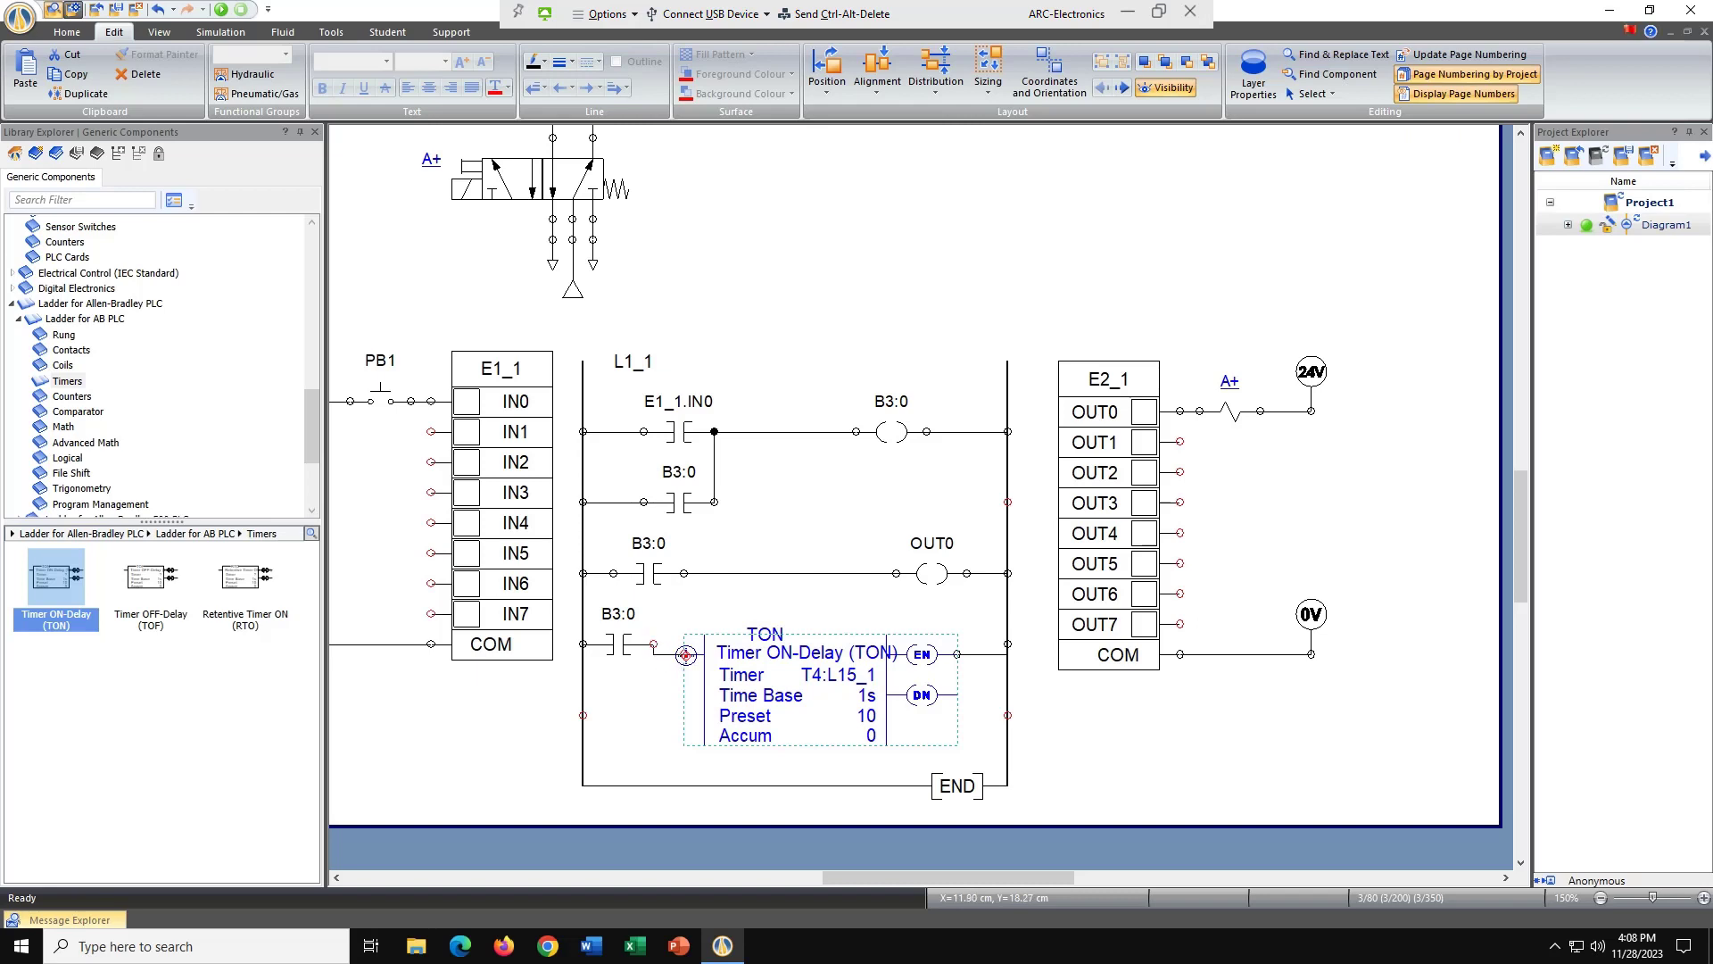
pyautogui.moveTo(684, 654); pyautogui.dragTo(657, 698)
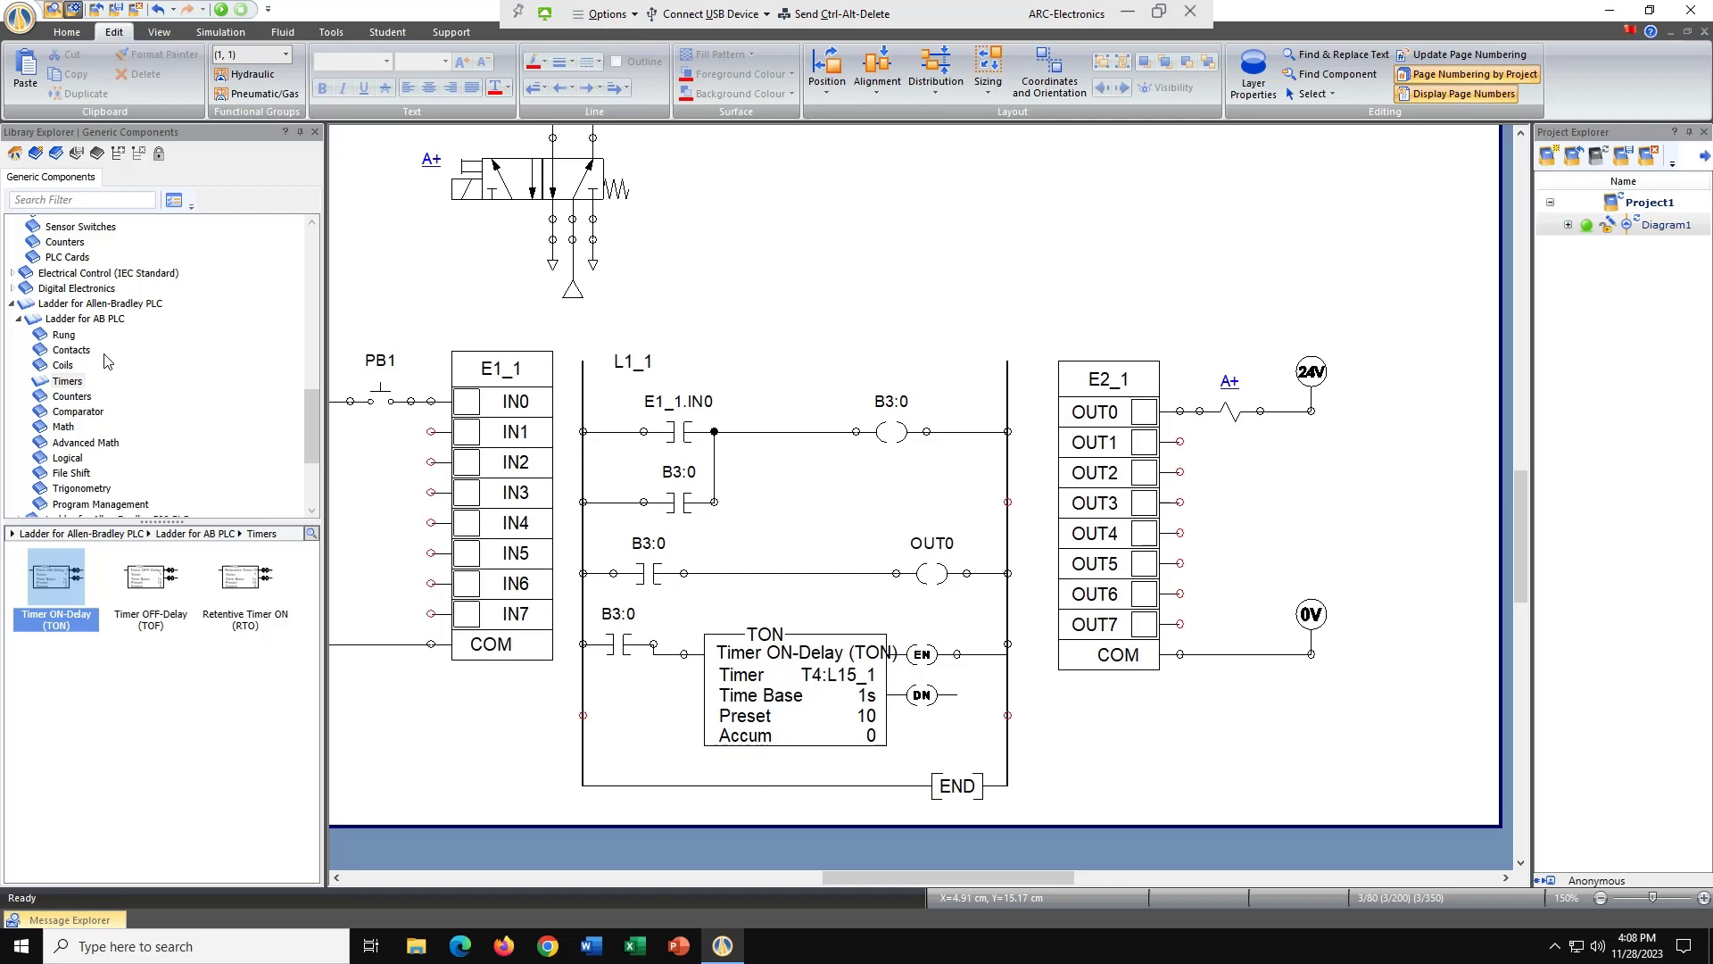
# Drop an Examine if Open contact from the AB PLC ladder library between E1_1.IN0 and the B3:0 coil
pyautogui.click(106, 304)
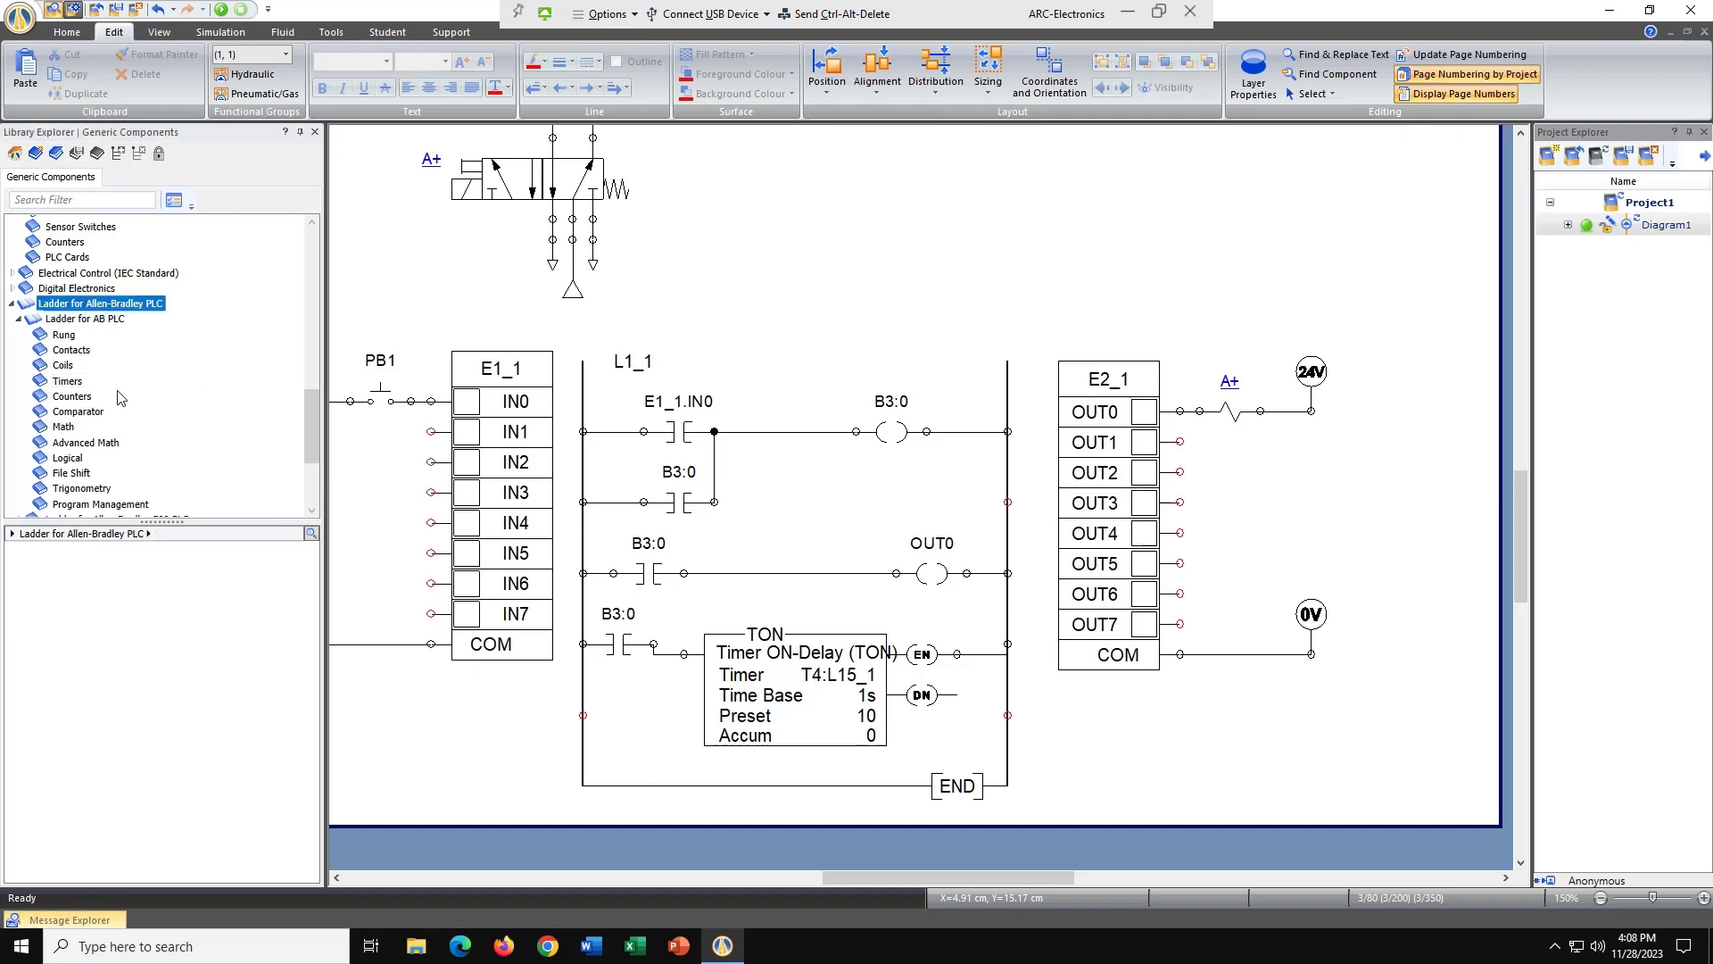
pyautogui.click(85, 319)
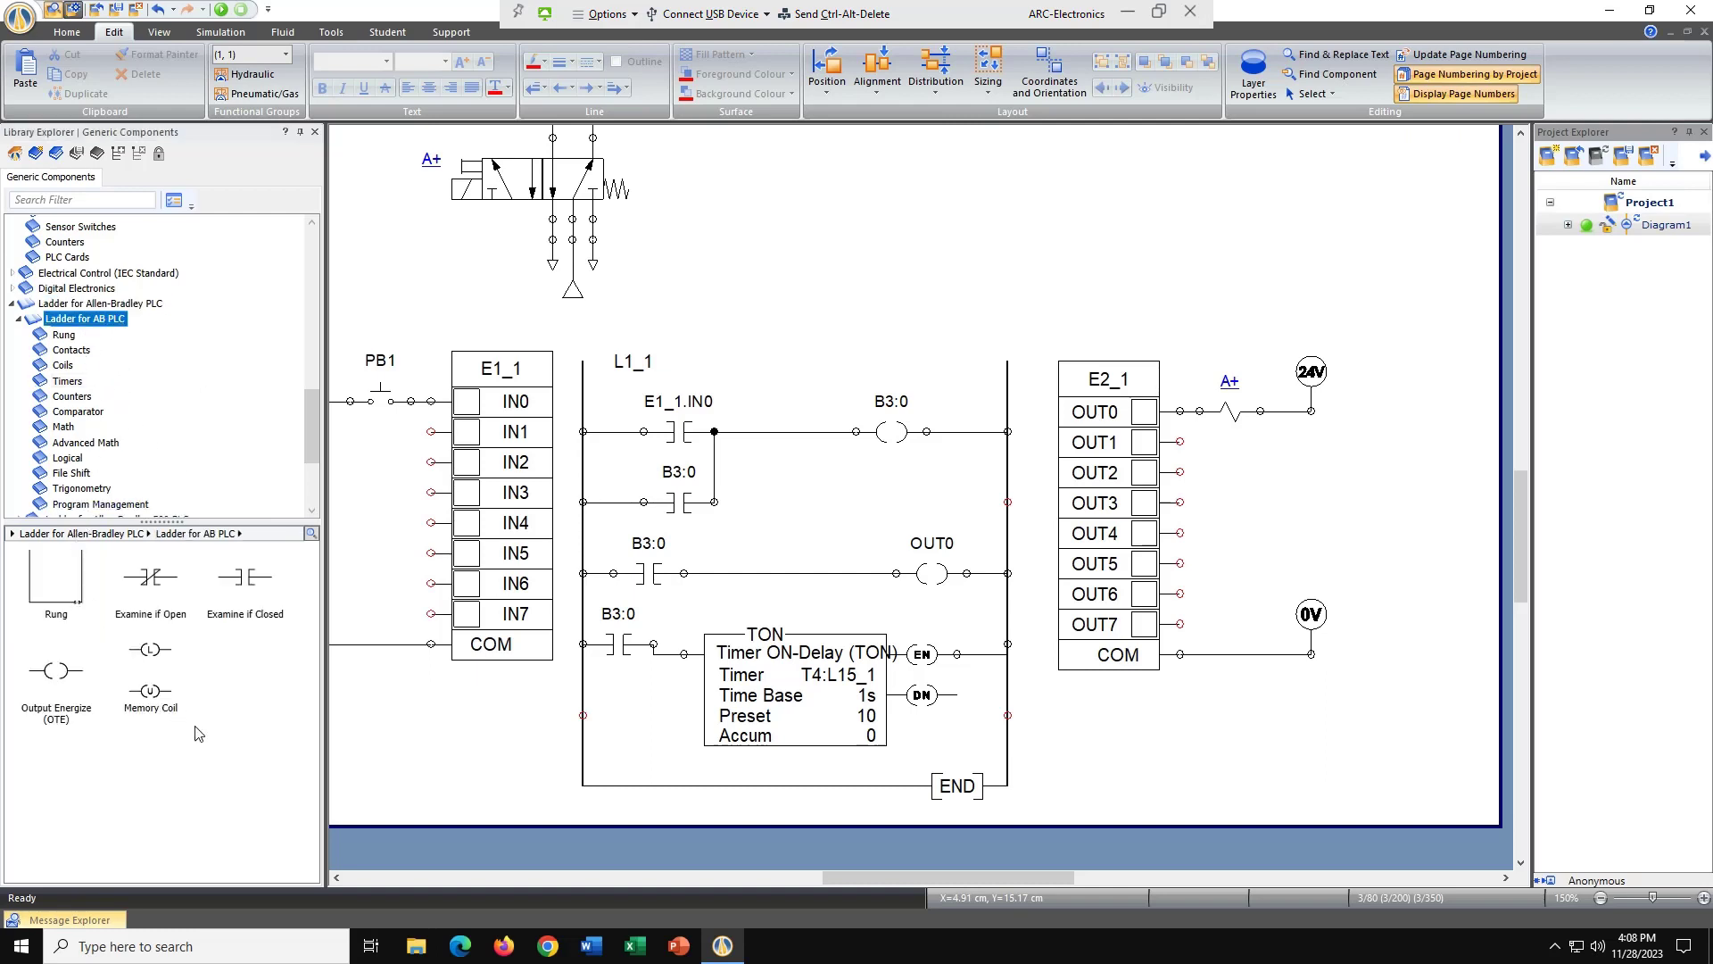
pyautogui.moveTo(152, 588)
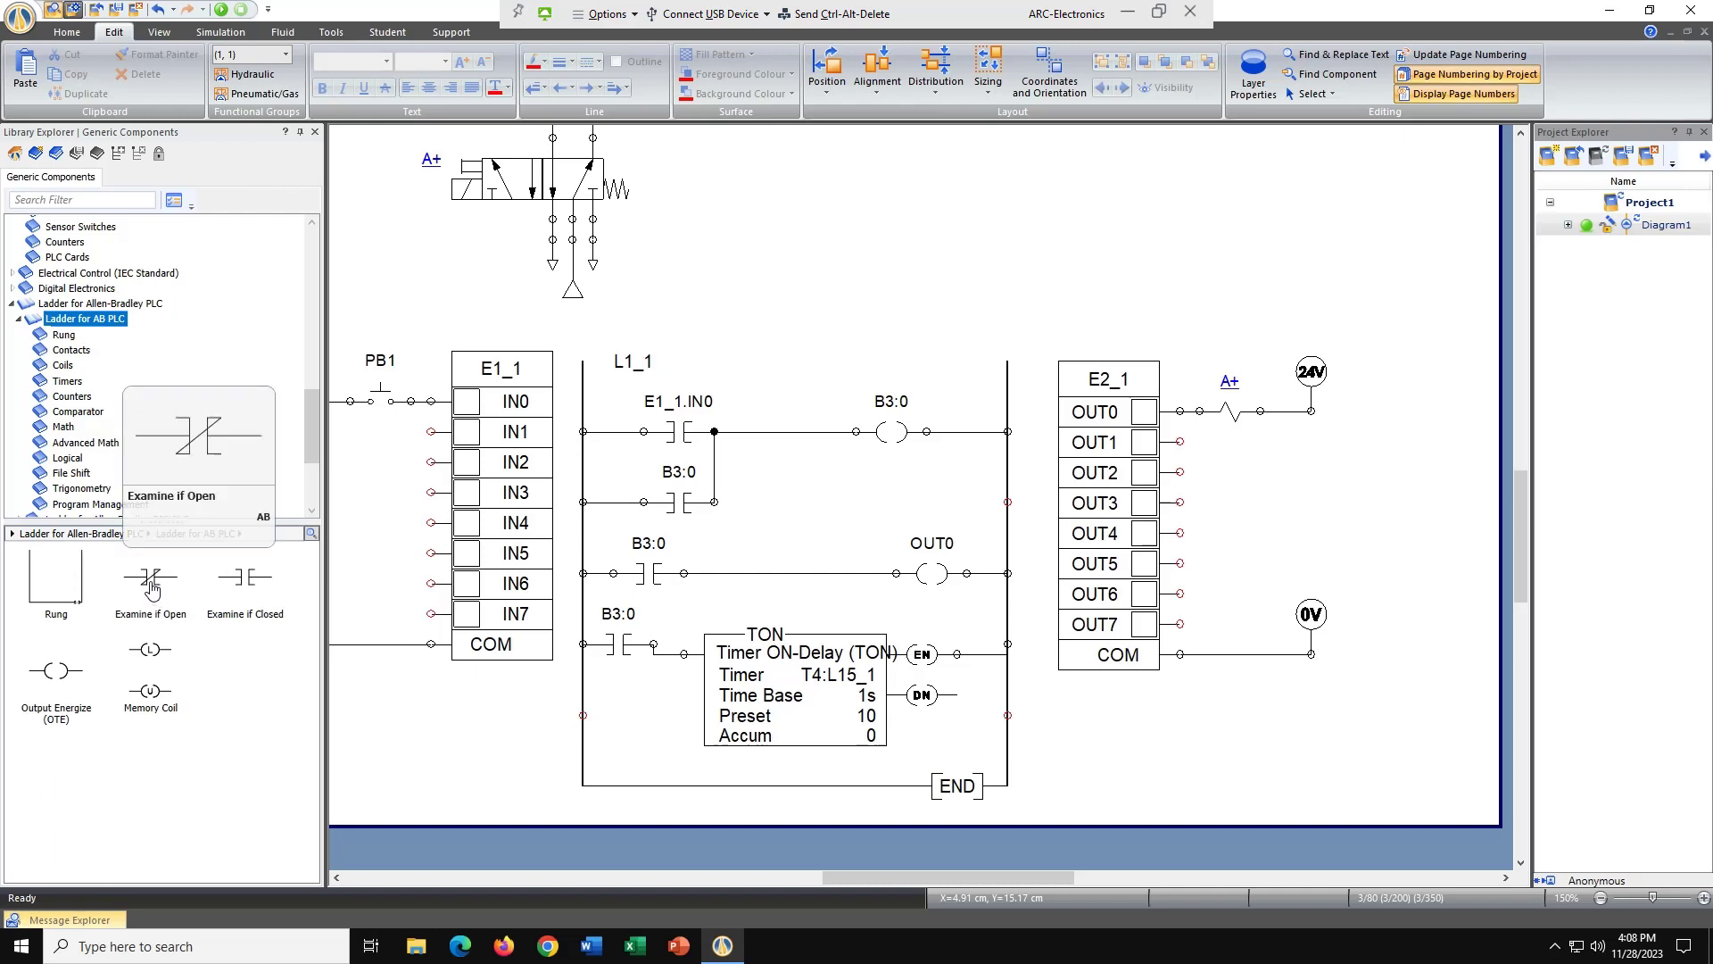
pyautogui.moveTo(152, 589); pyautogui.dragTo(791, 432)
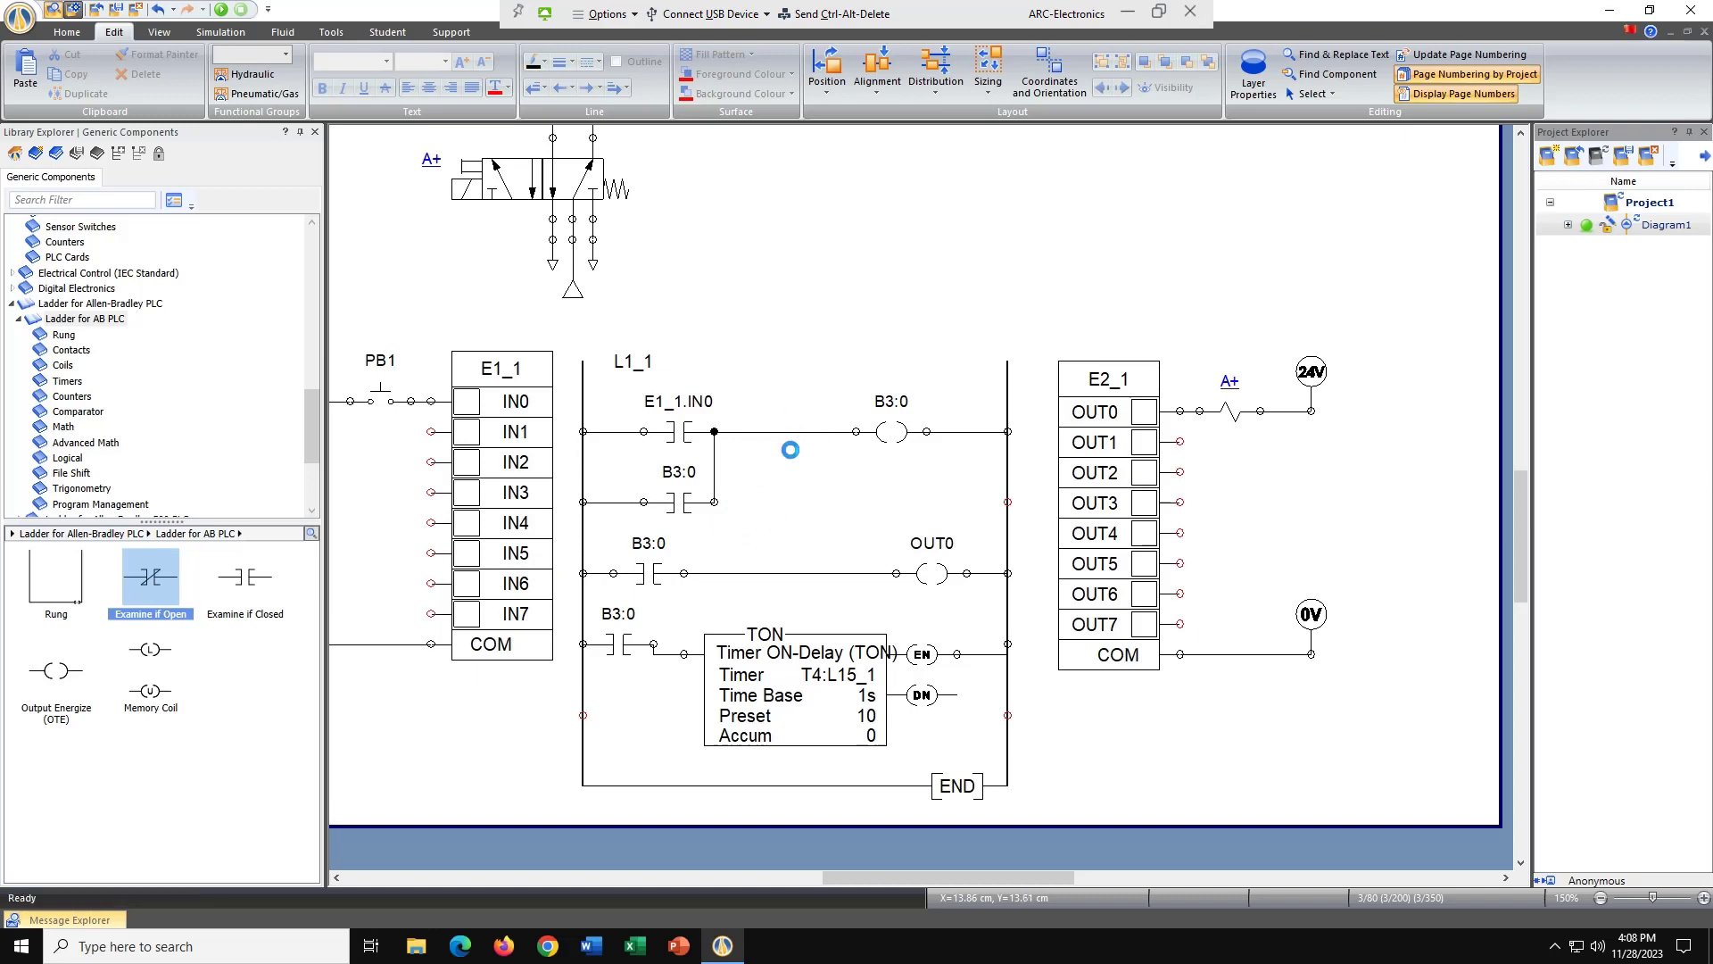
pyautogui.click(788, 504)
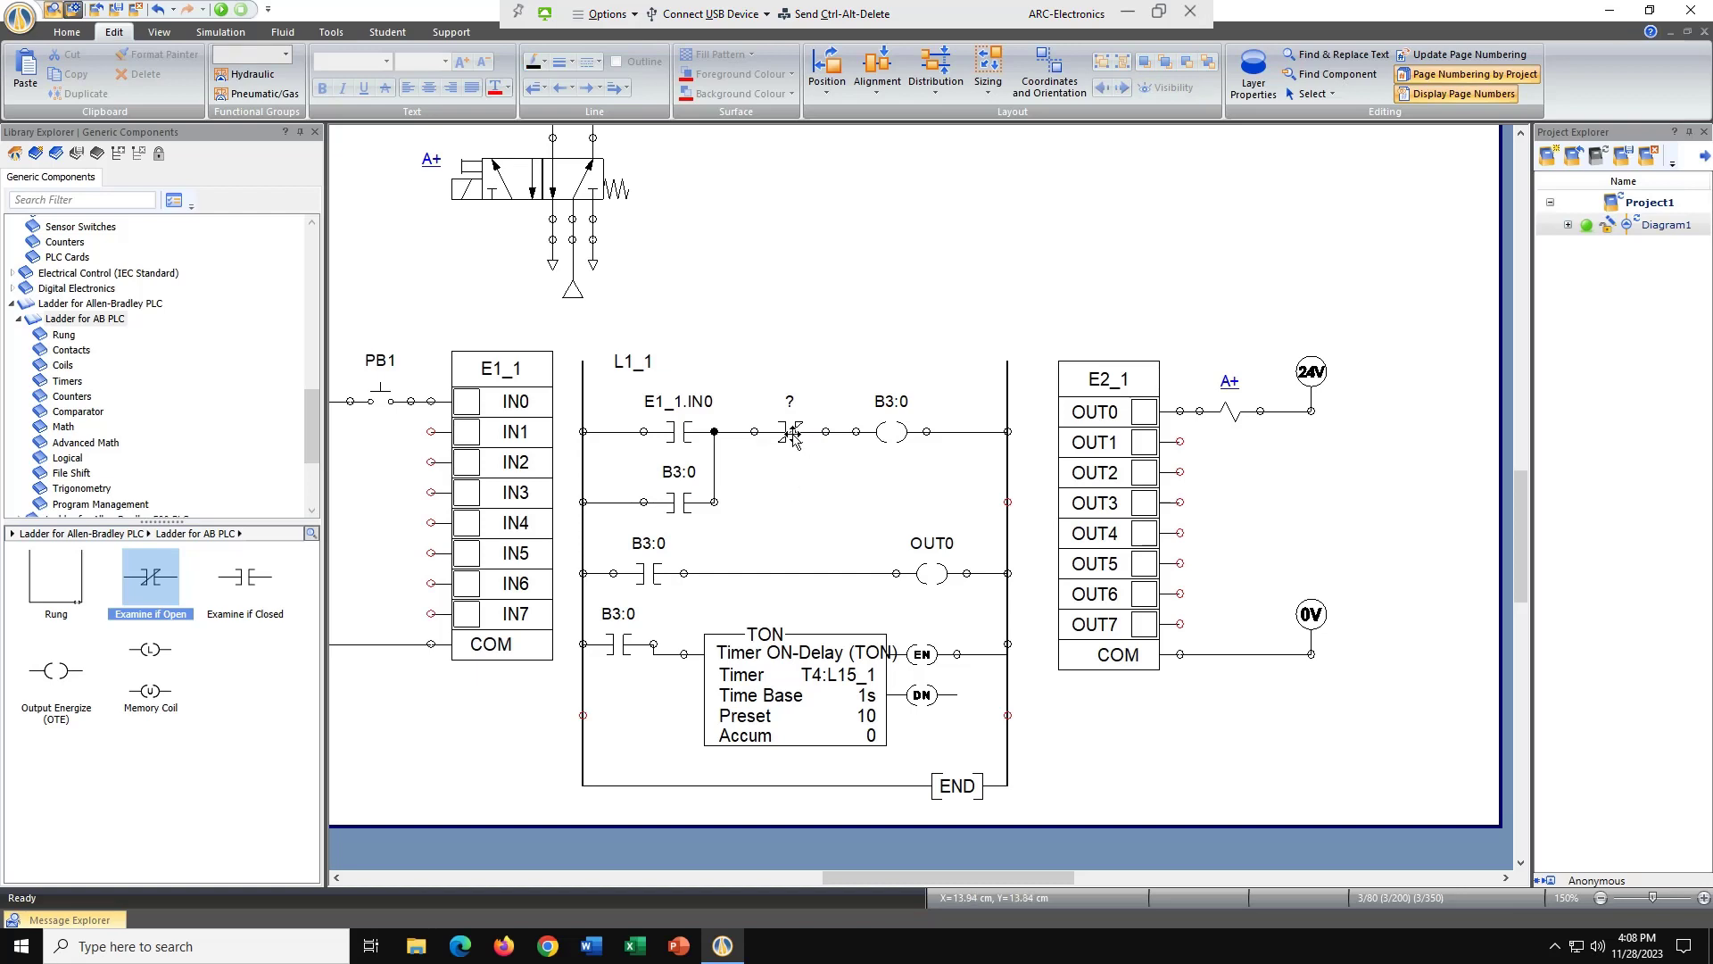
# Bind the new Examine if Open contact to the timer's done bit T4:L15_1.DN
pyautogui.doubleClick(791, 434)
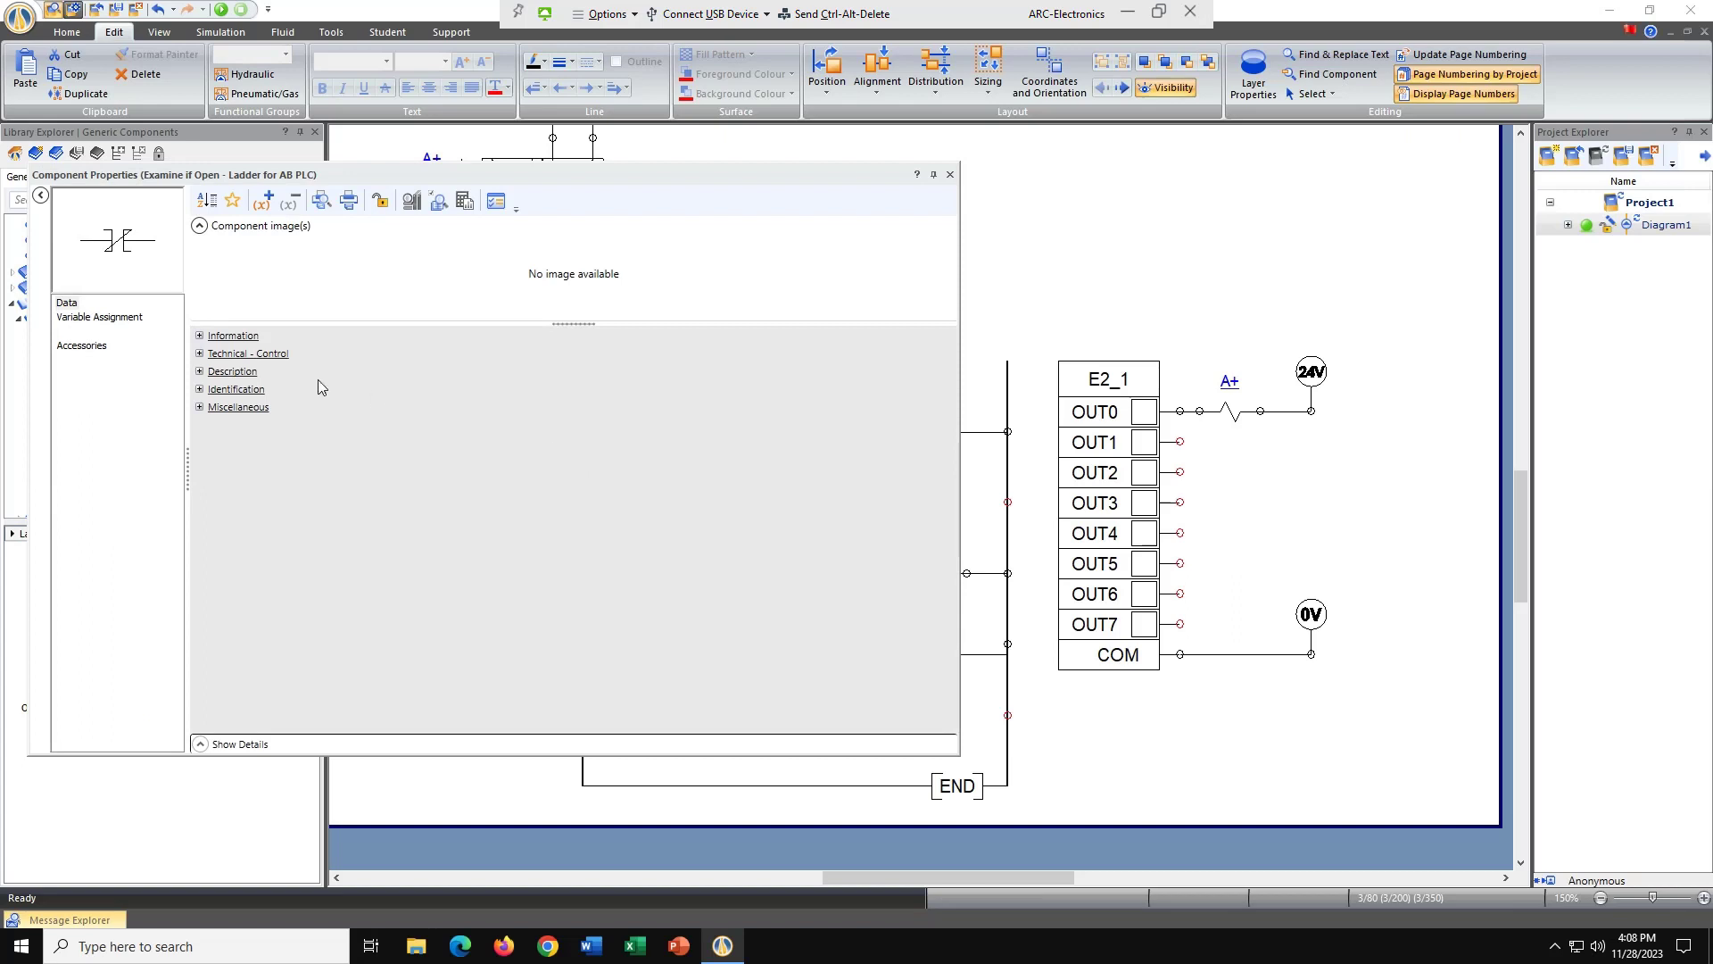
pyautogui.click(99, 318)
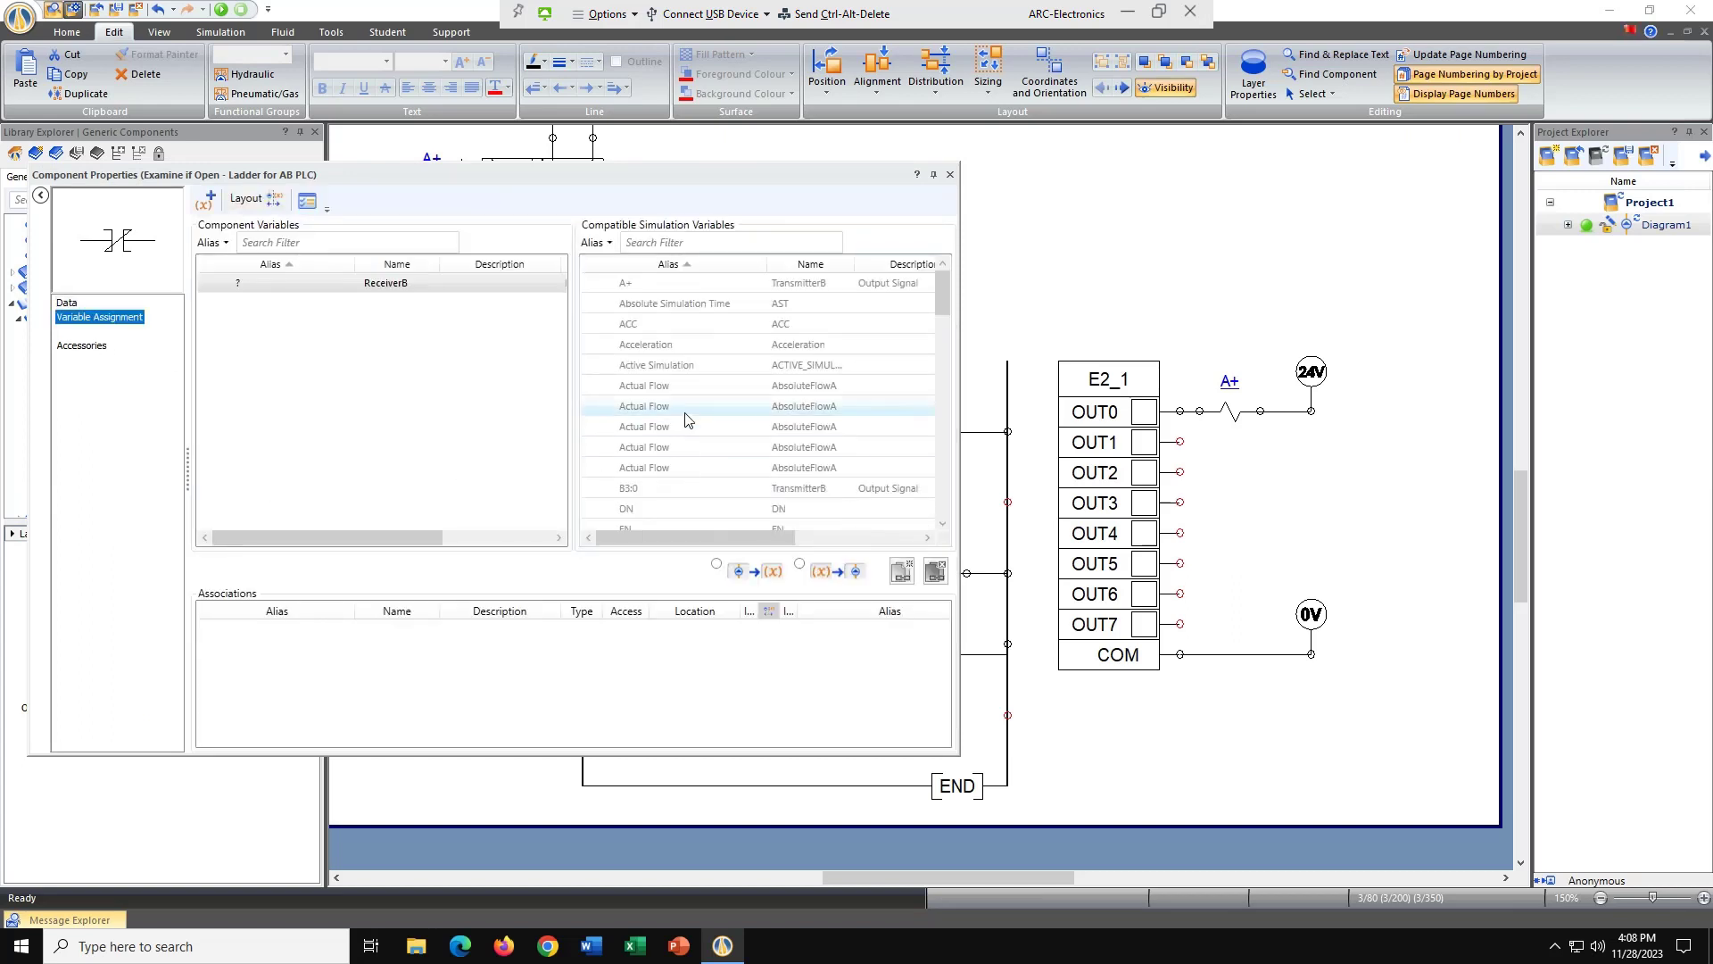
pyautogui.moveTo(943, 302); pyautogui.dragTo(925, 527)
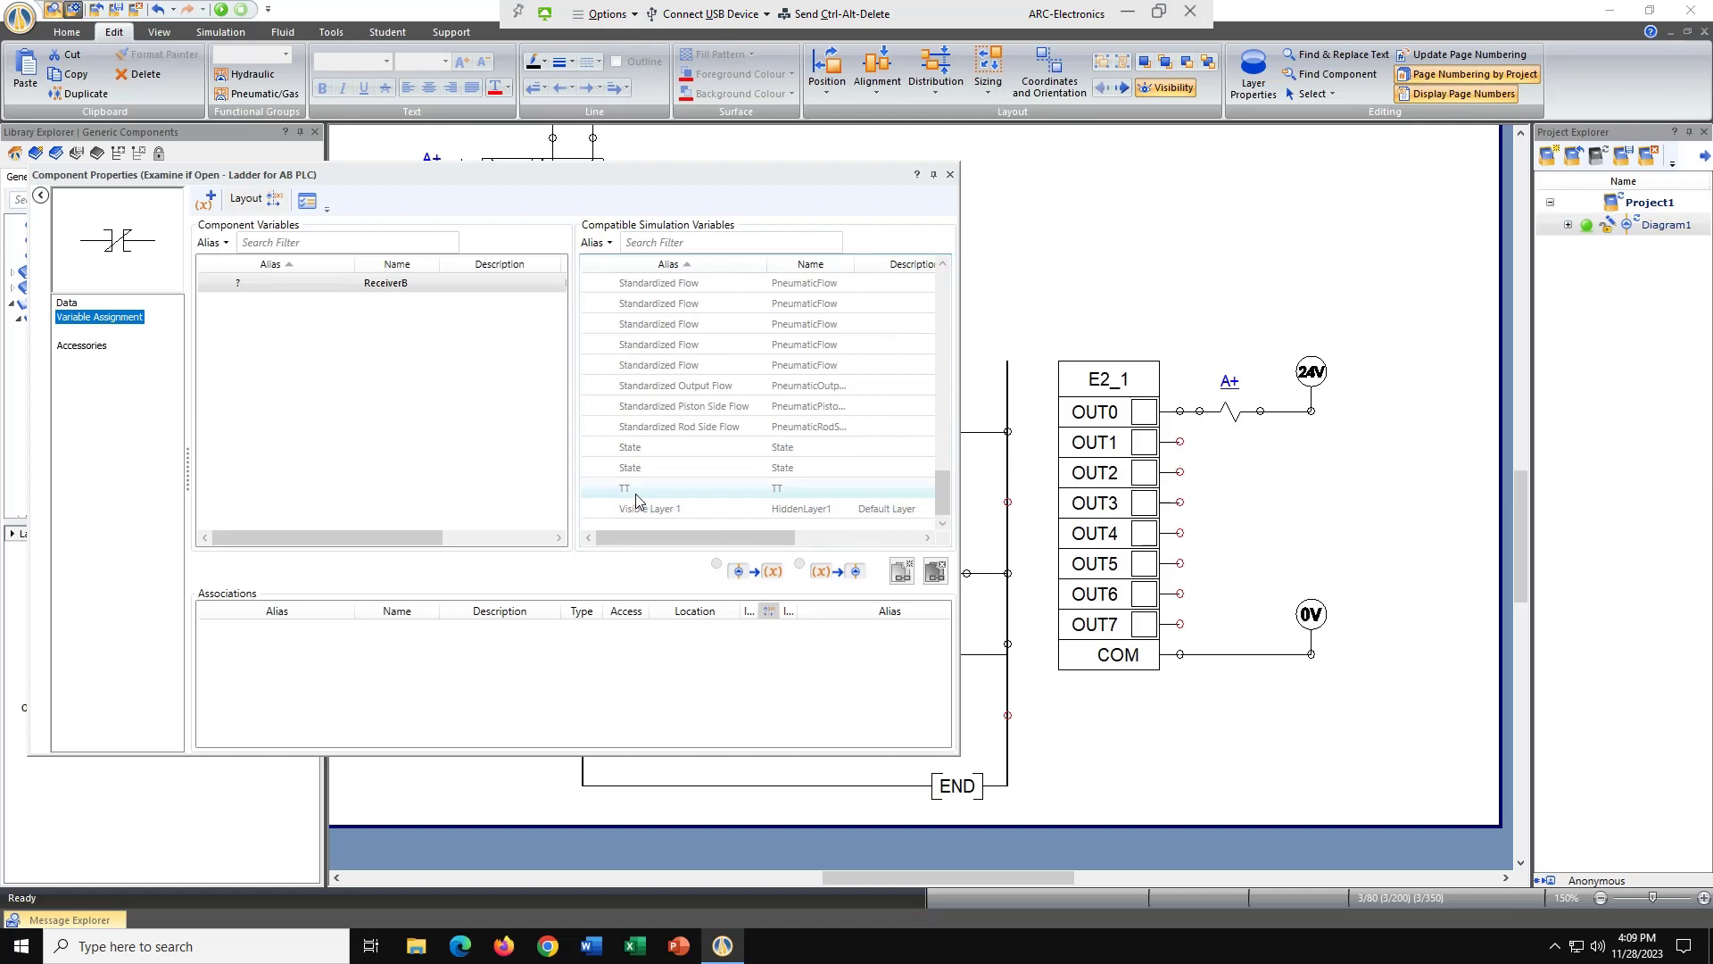
pyautogui.moveTo(943, 505); pyautogui.dragTo(944, 337)
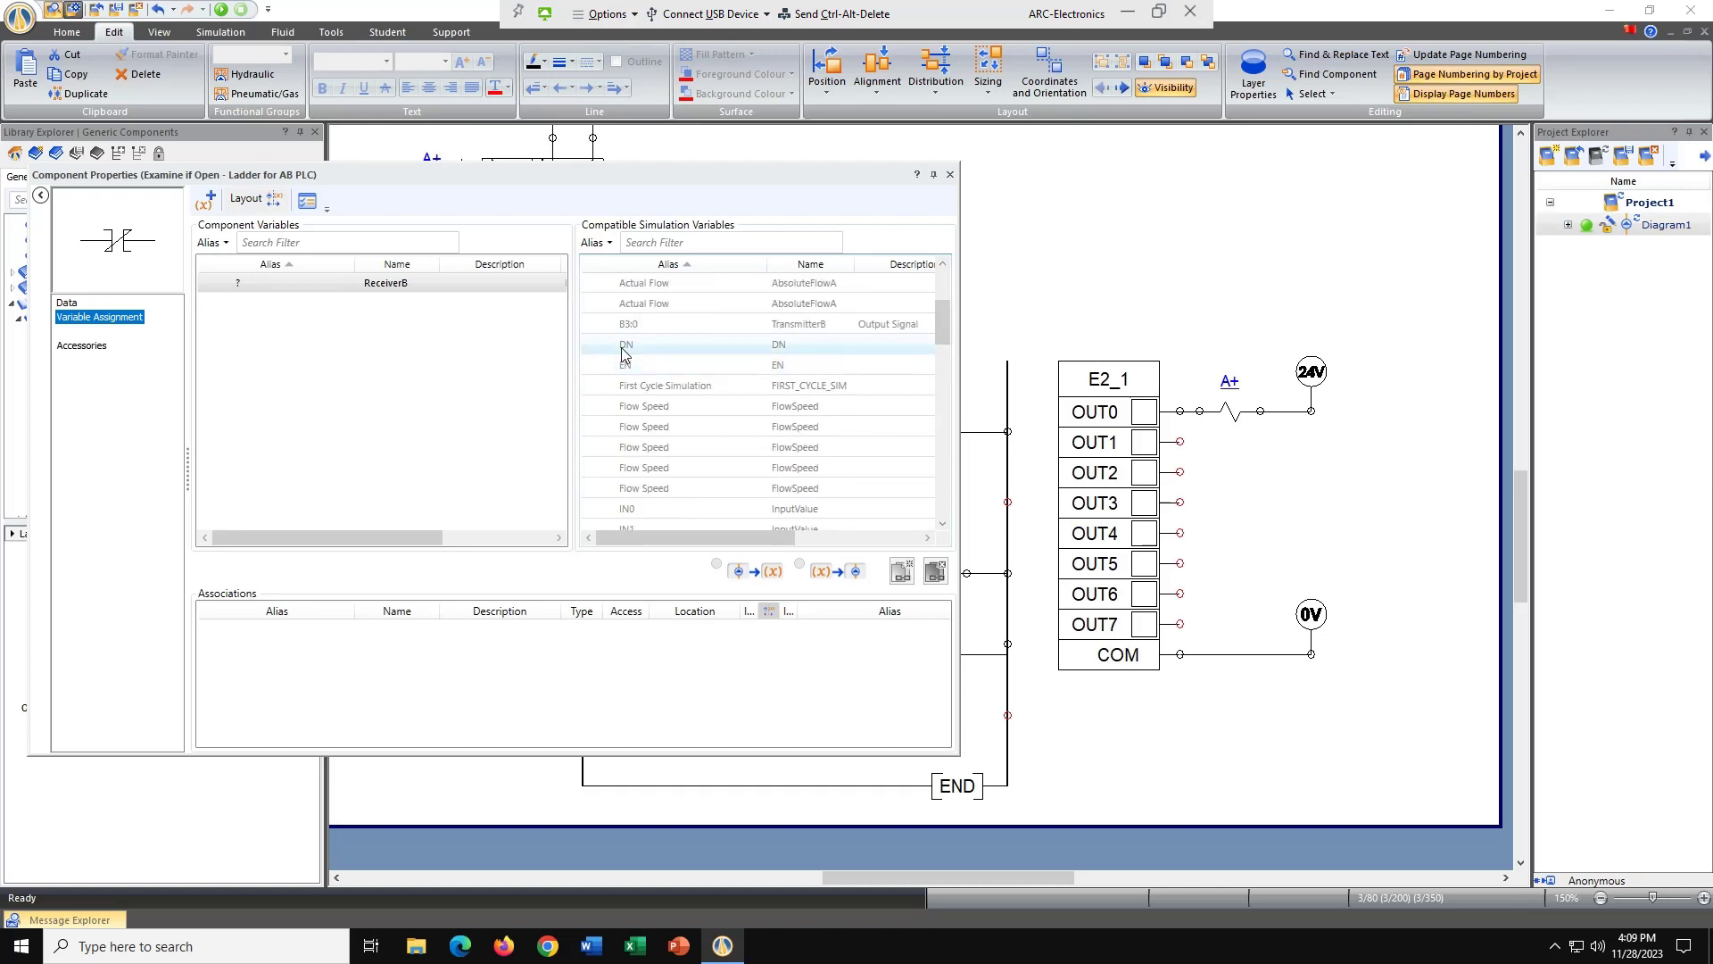
pyautogui.moveTo(623, 354)
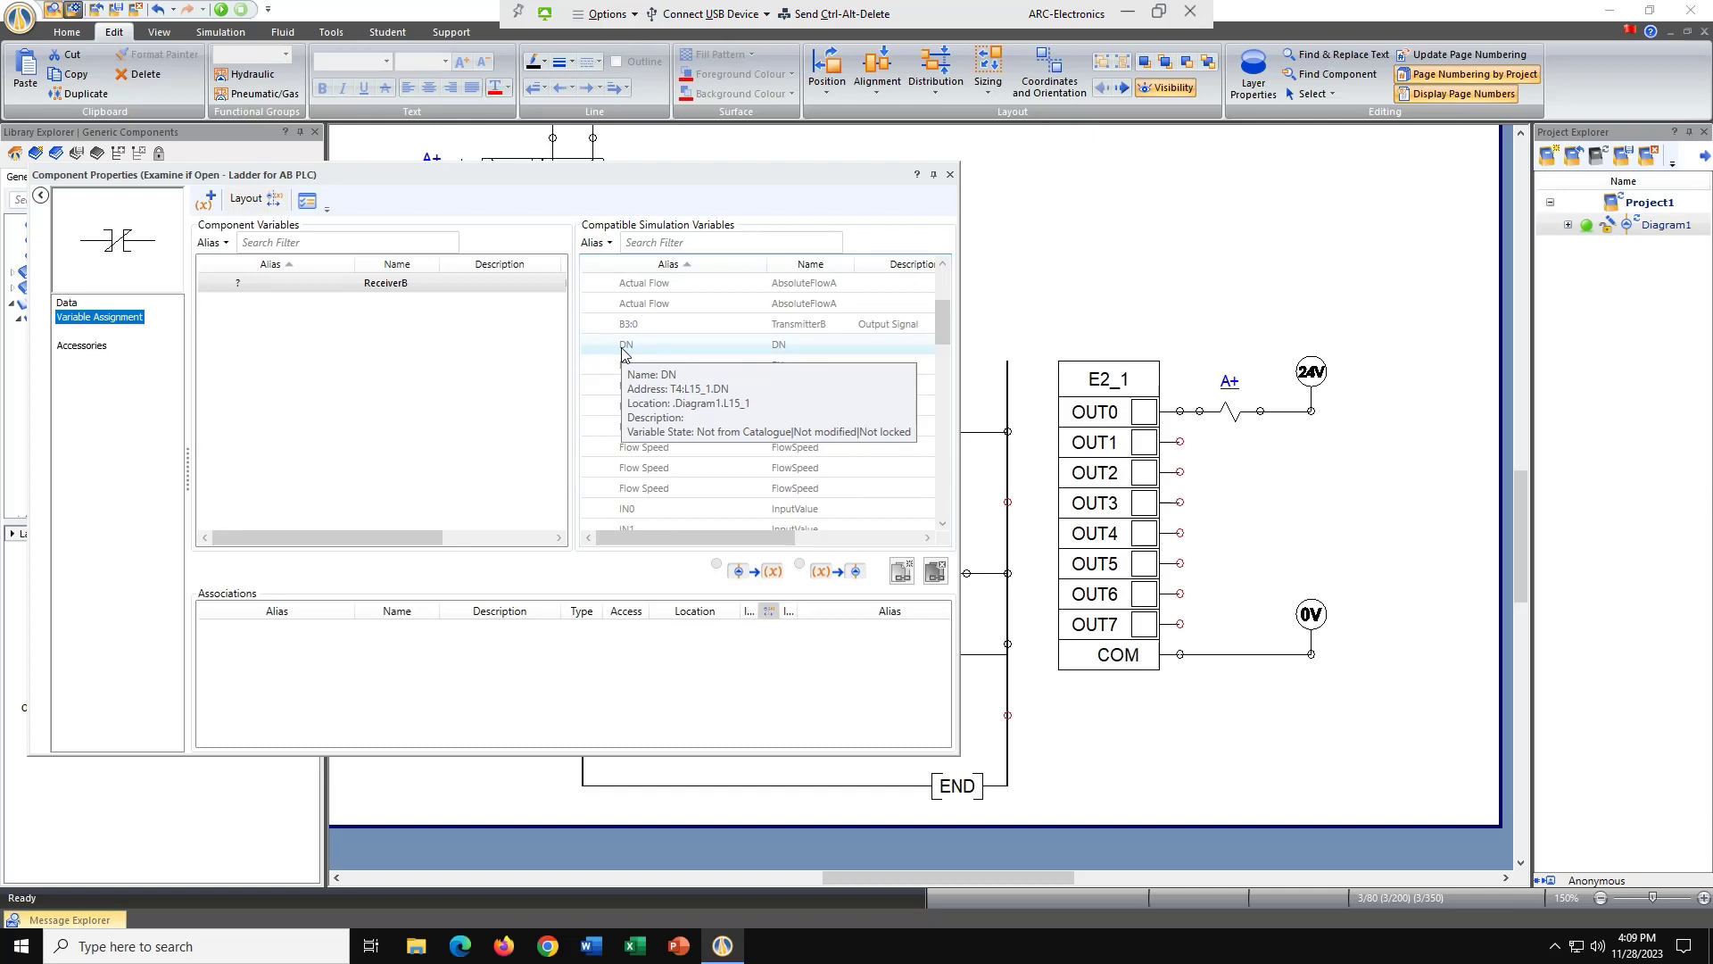
pyautogui.doubleClick(623, 354)
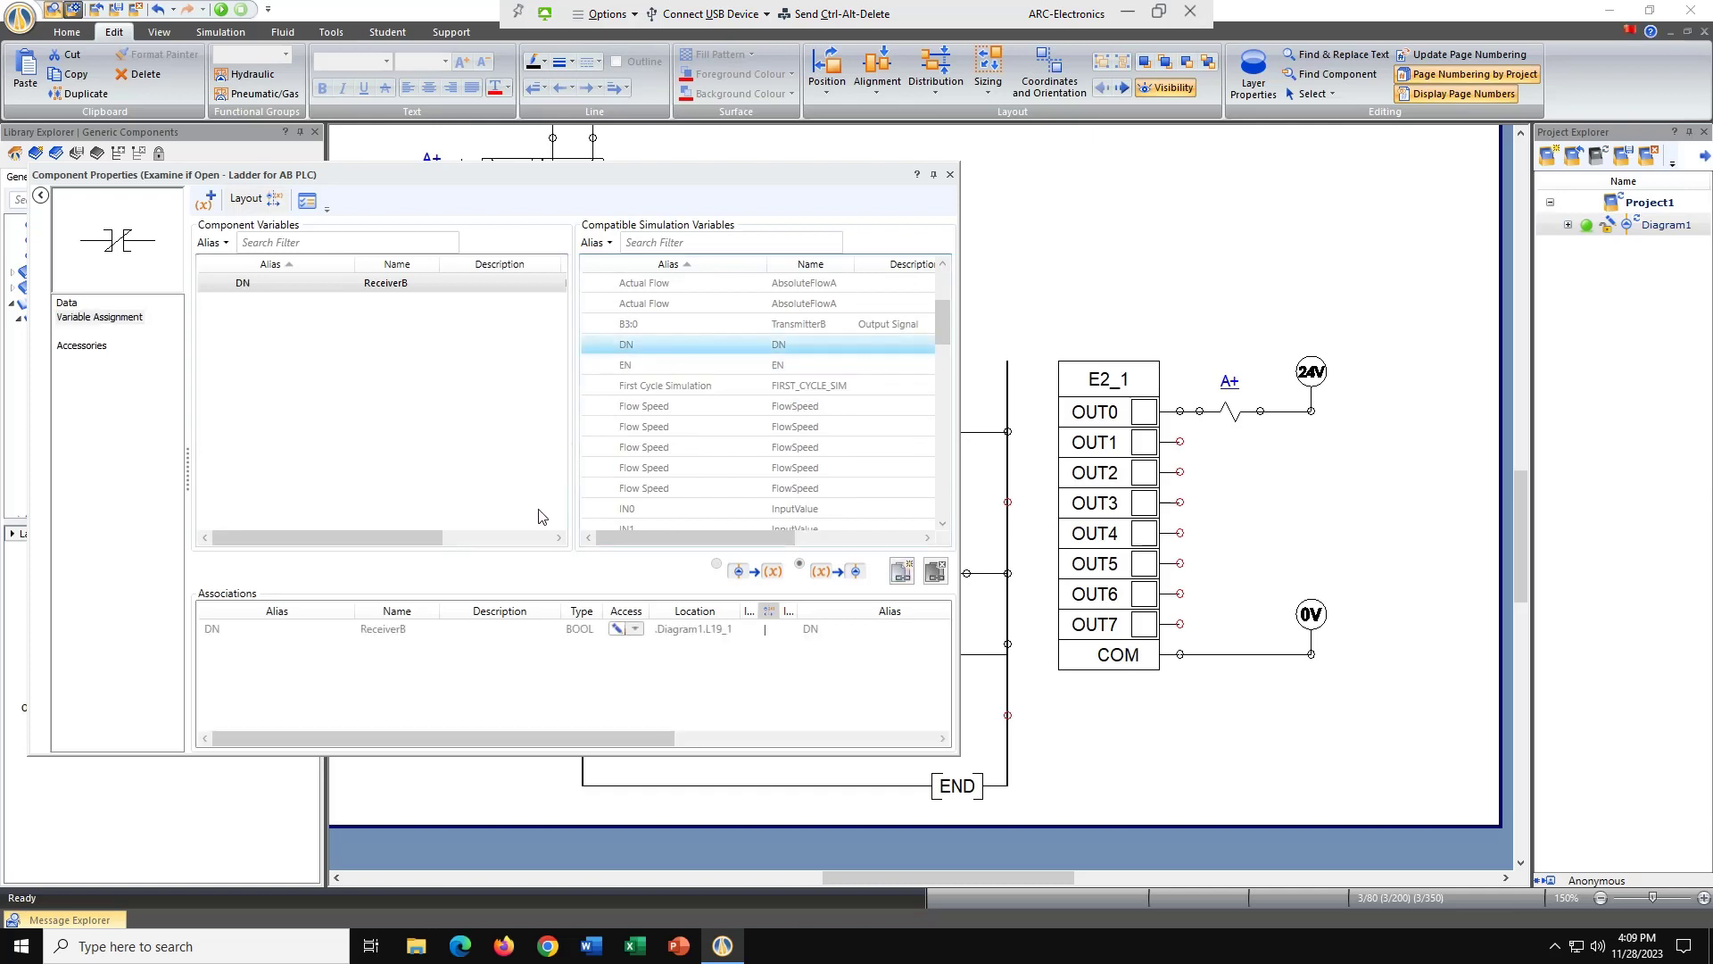
pyautogui.click(397, 634)
pyautogui.click(949, 174)
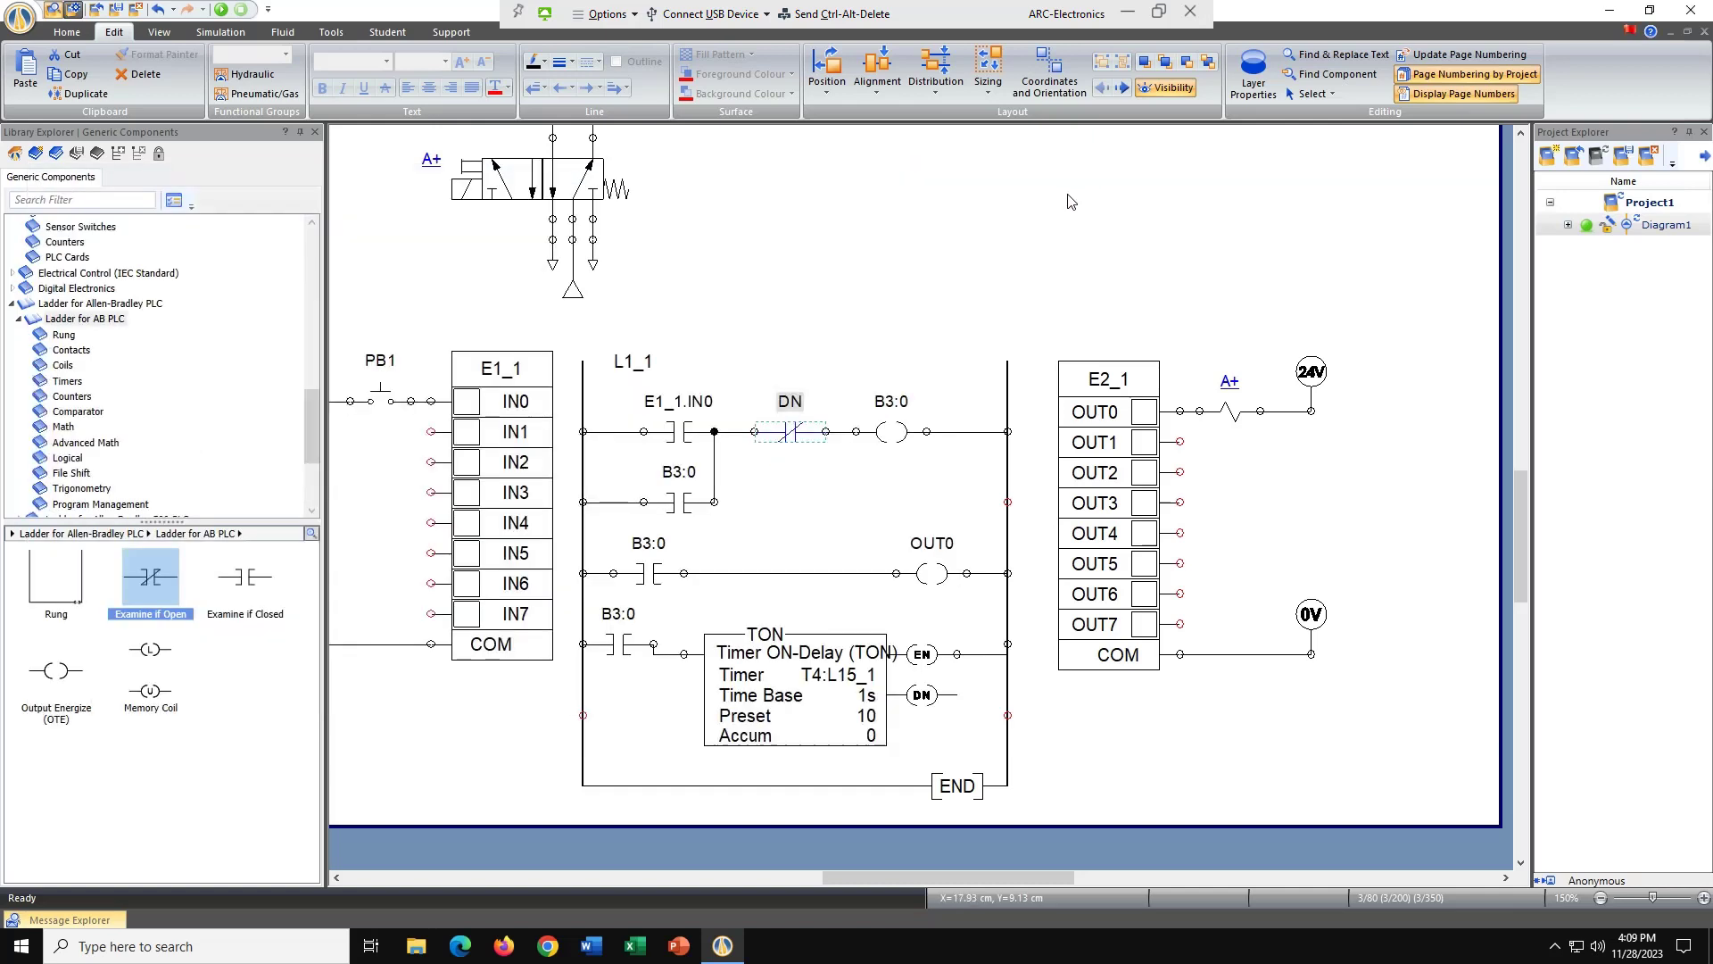
pyautogui.click(832, 251)
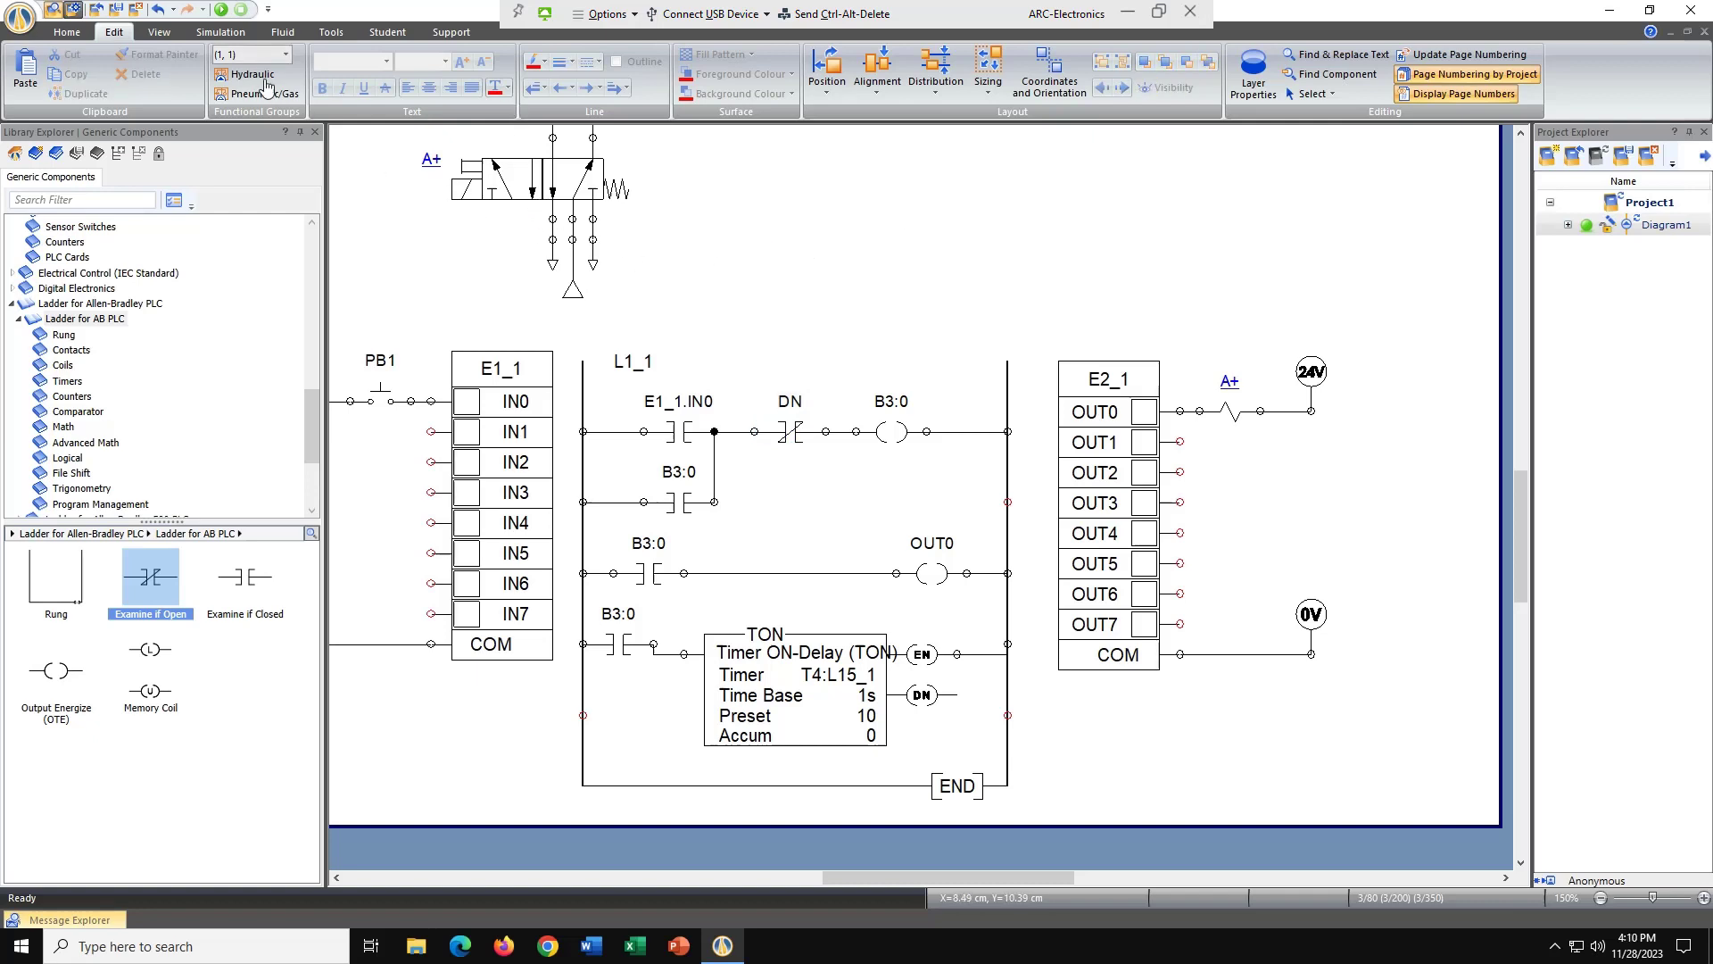
pyautogui.click(223, 32)
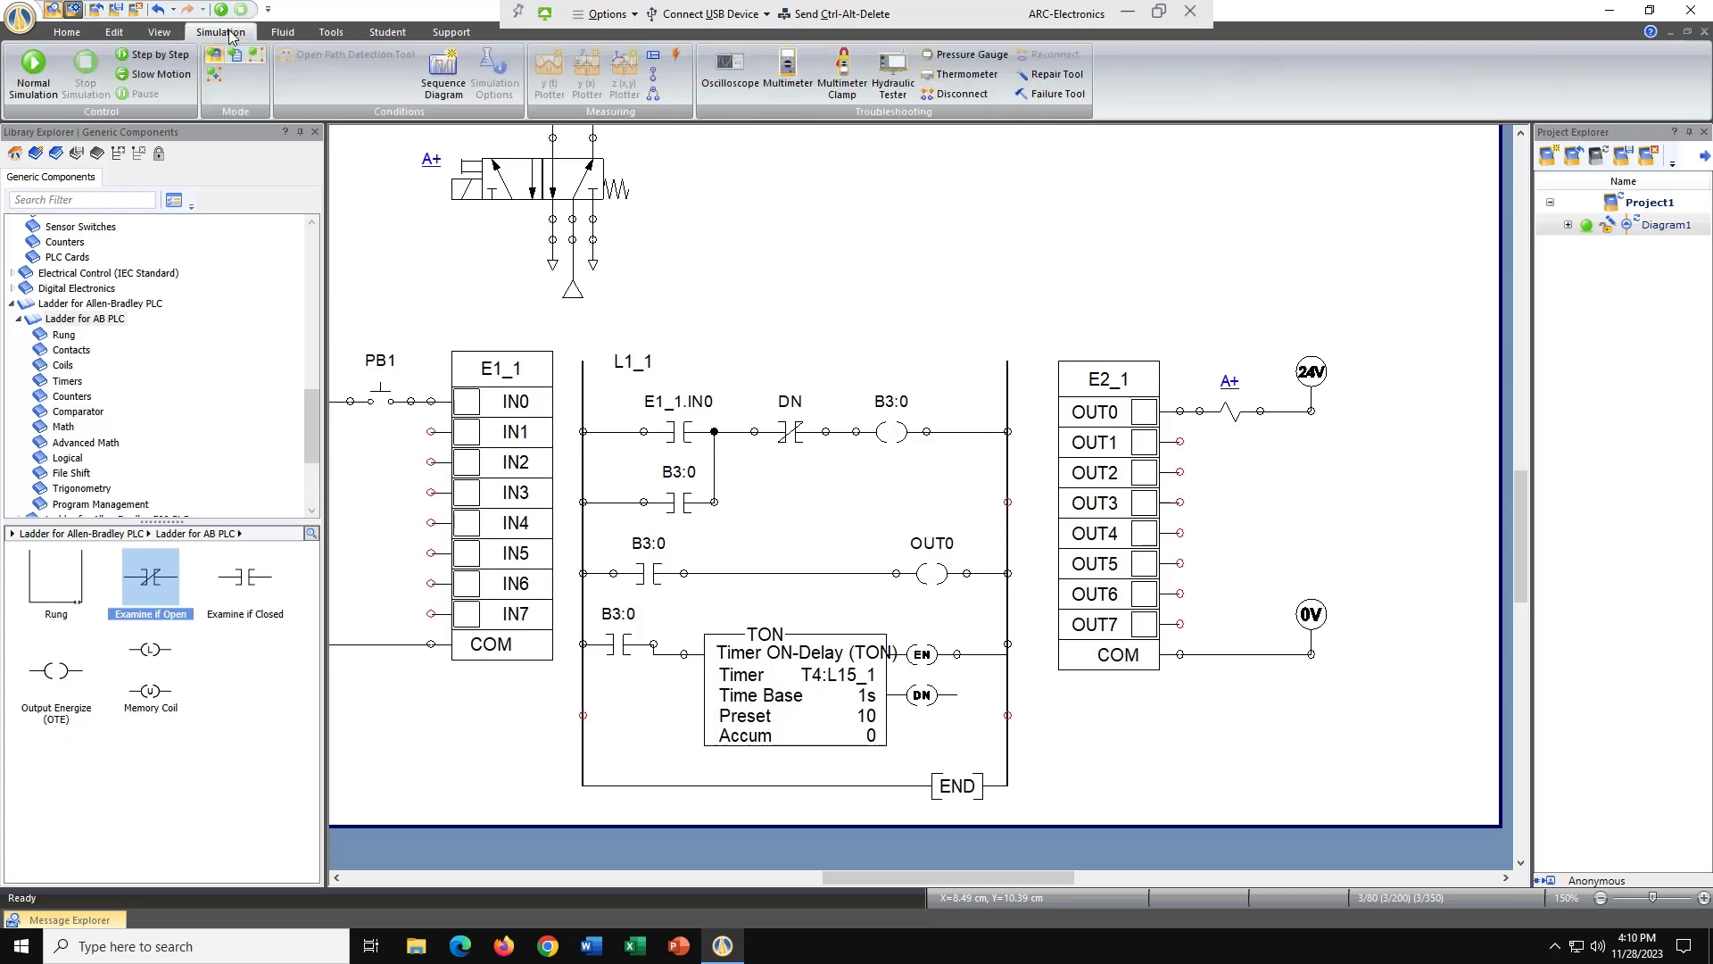
pyautogui.click(42, 75)
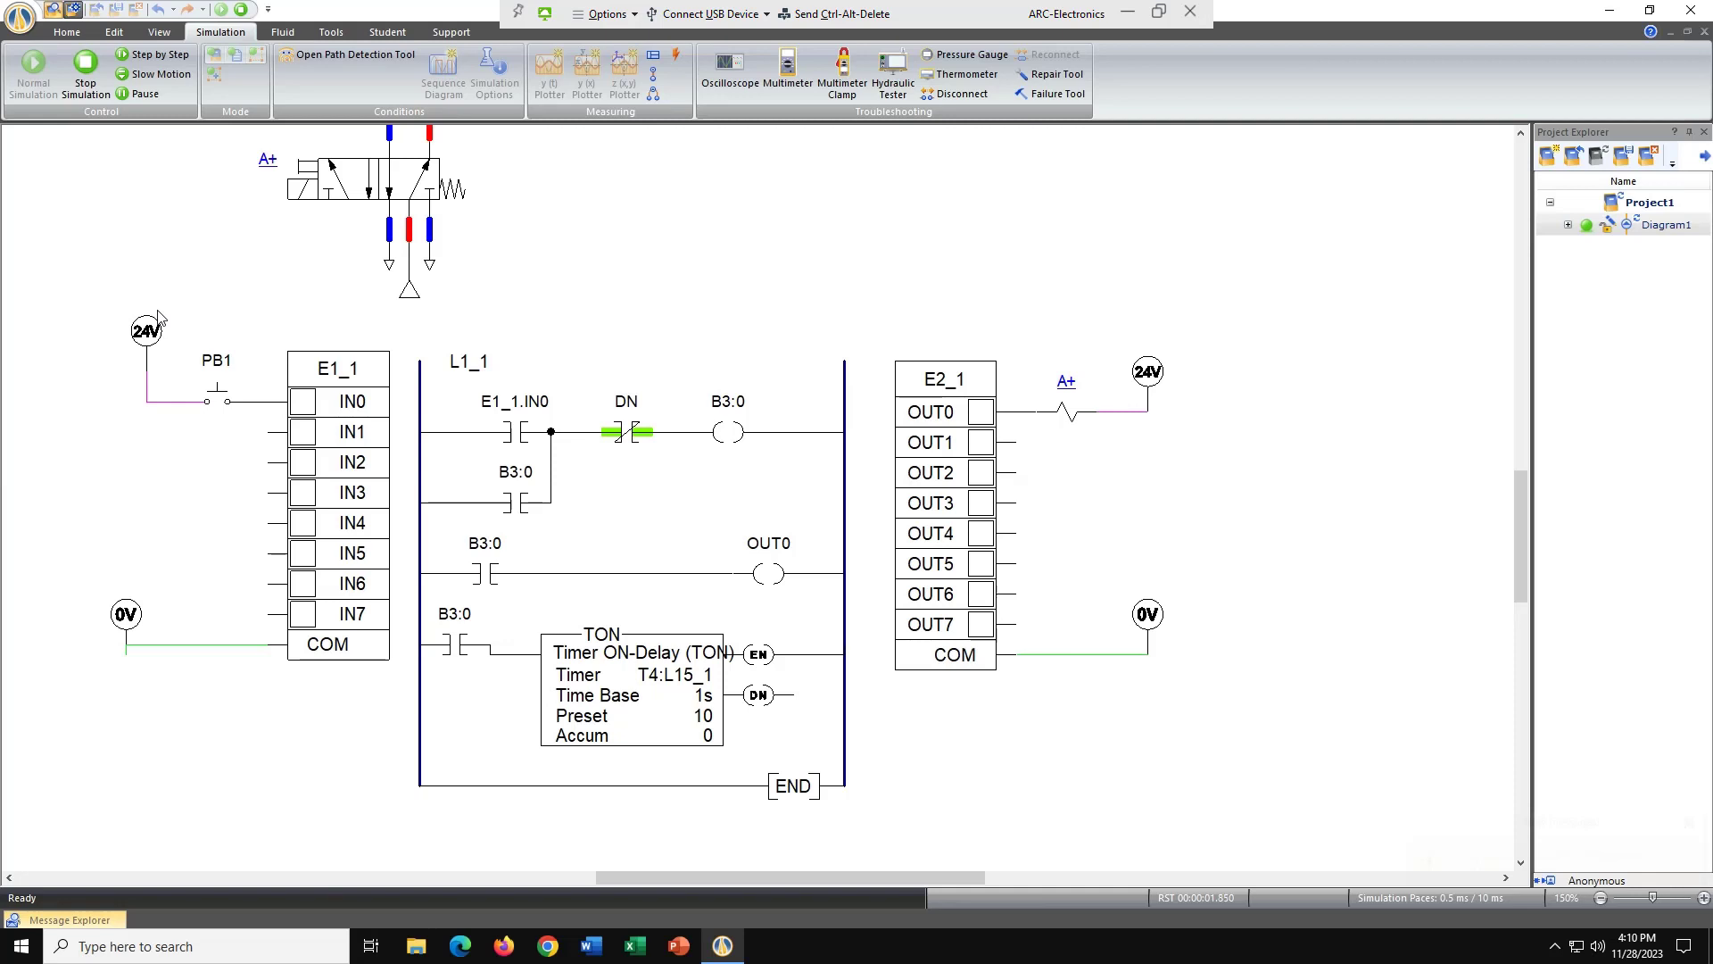
pyautogui.click(217, 402)
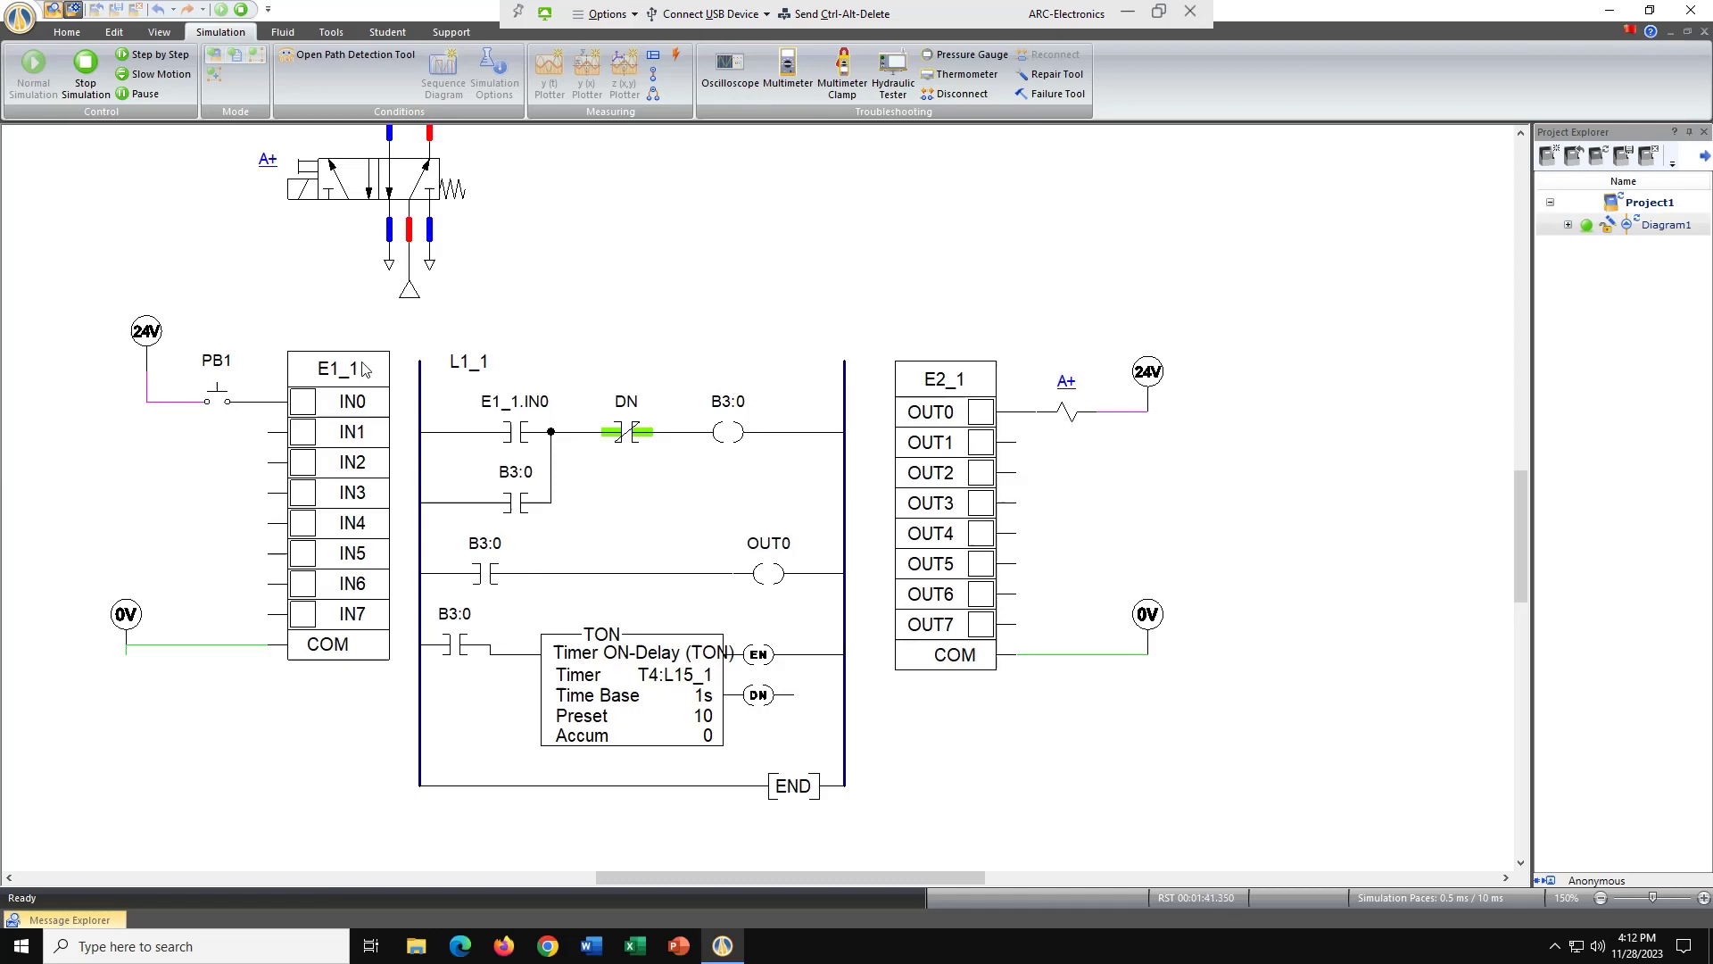
pyautogui.click(86, 72)
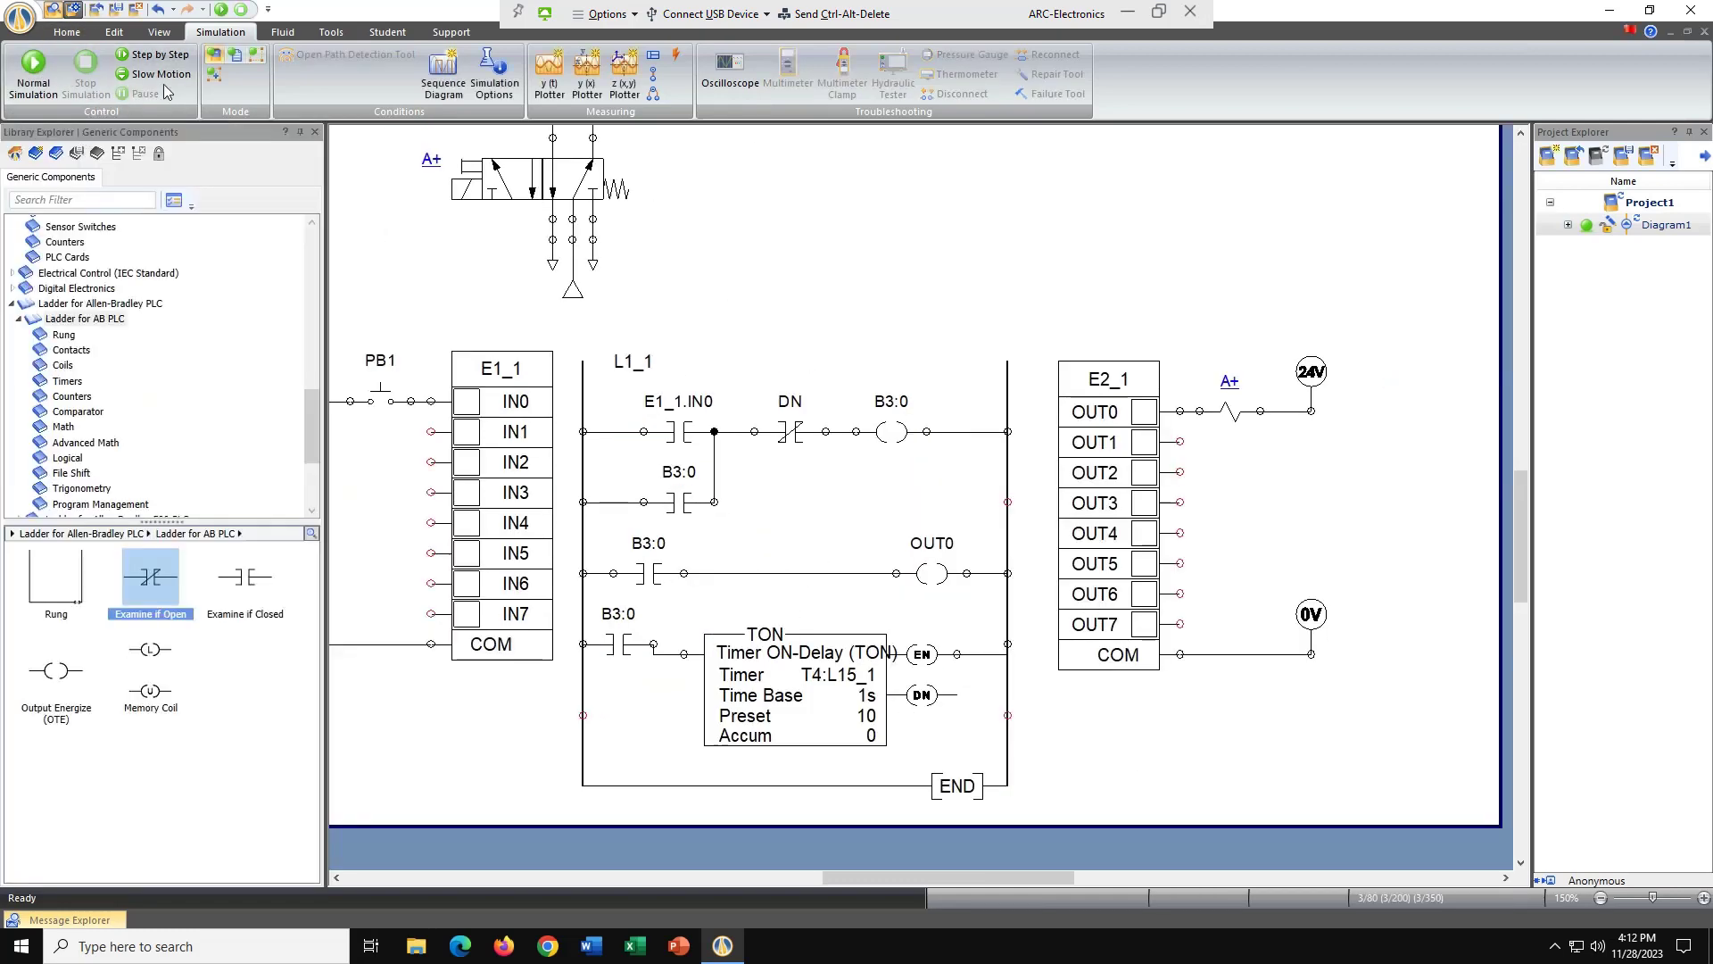
# In the TON timer's Data properties, expand Technical - Control and mark its DN bit as a favourite
pyautogui.doubleClick(754, 681)
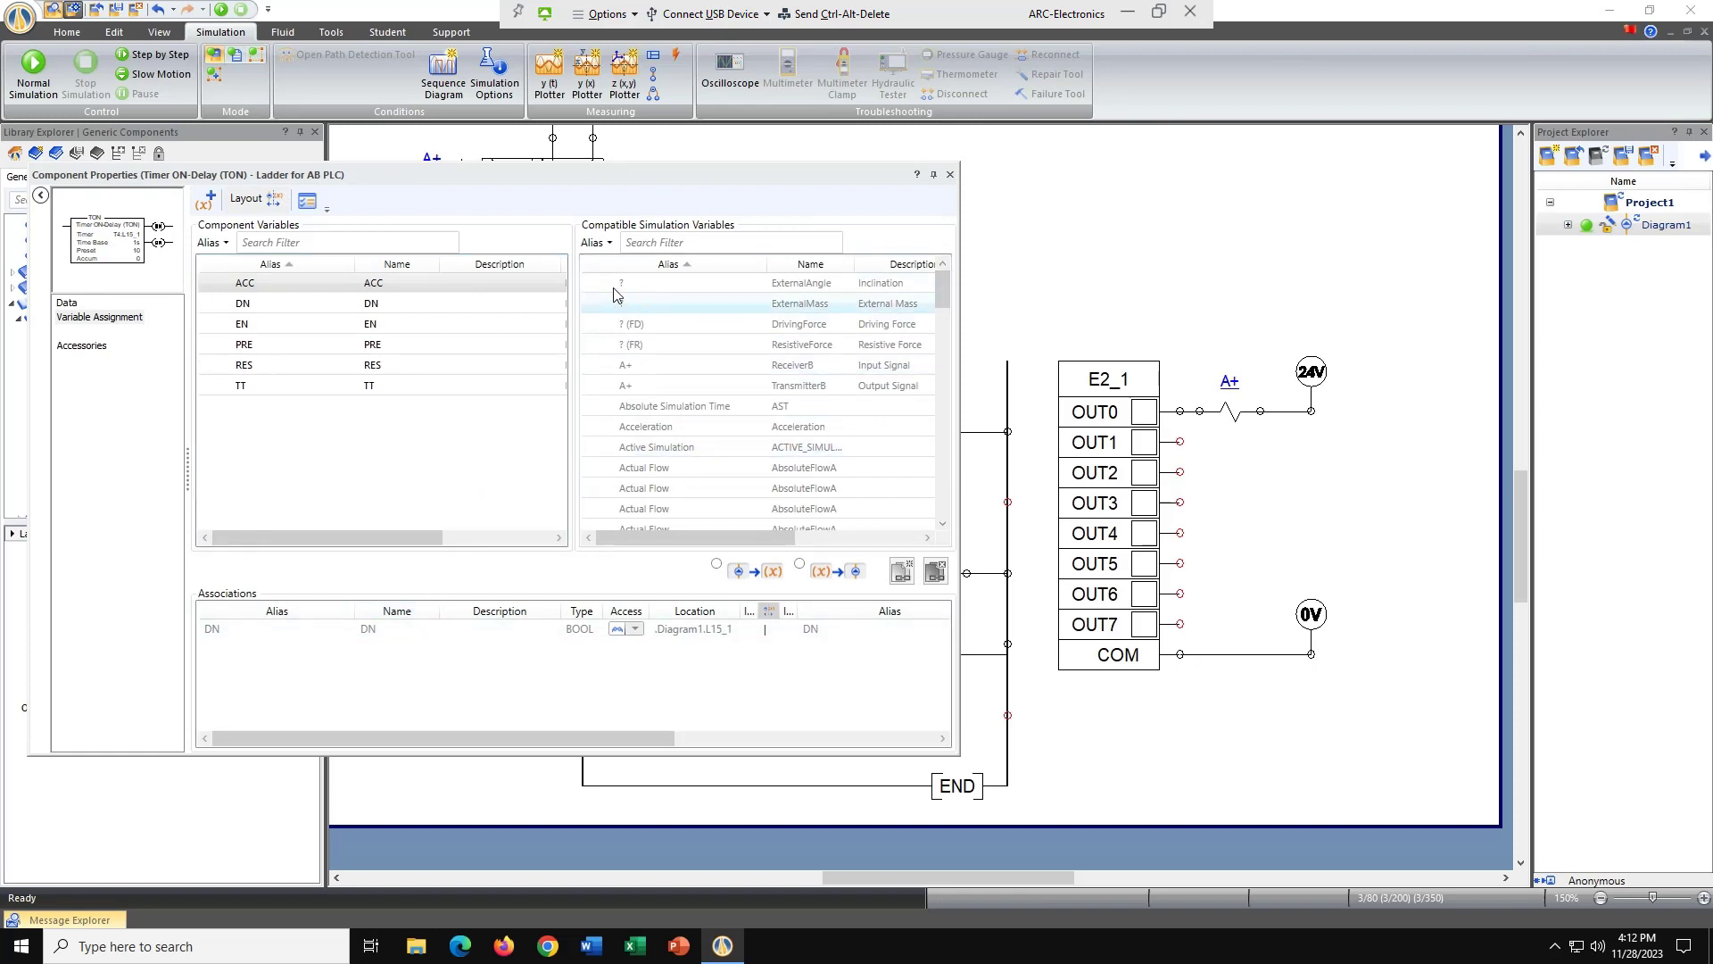
pyautogui.click(285, 308)
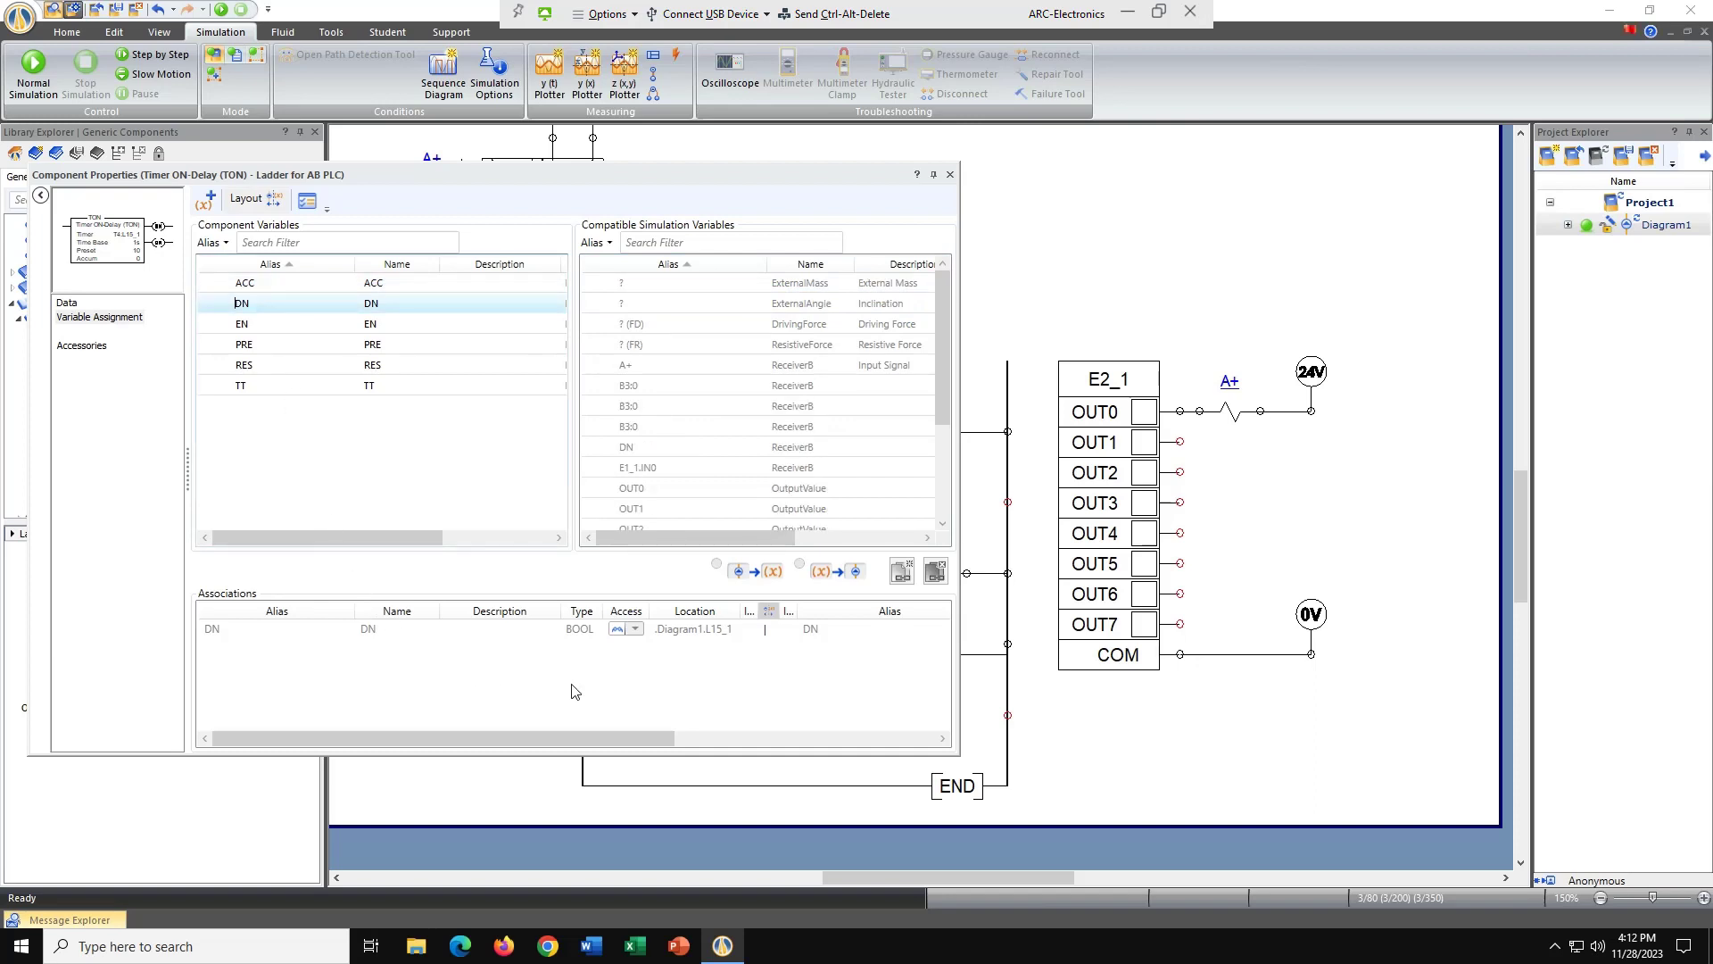
pyautogui.click(71, 307)
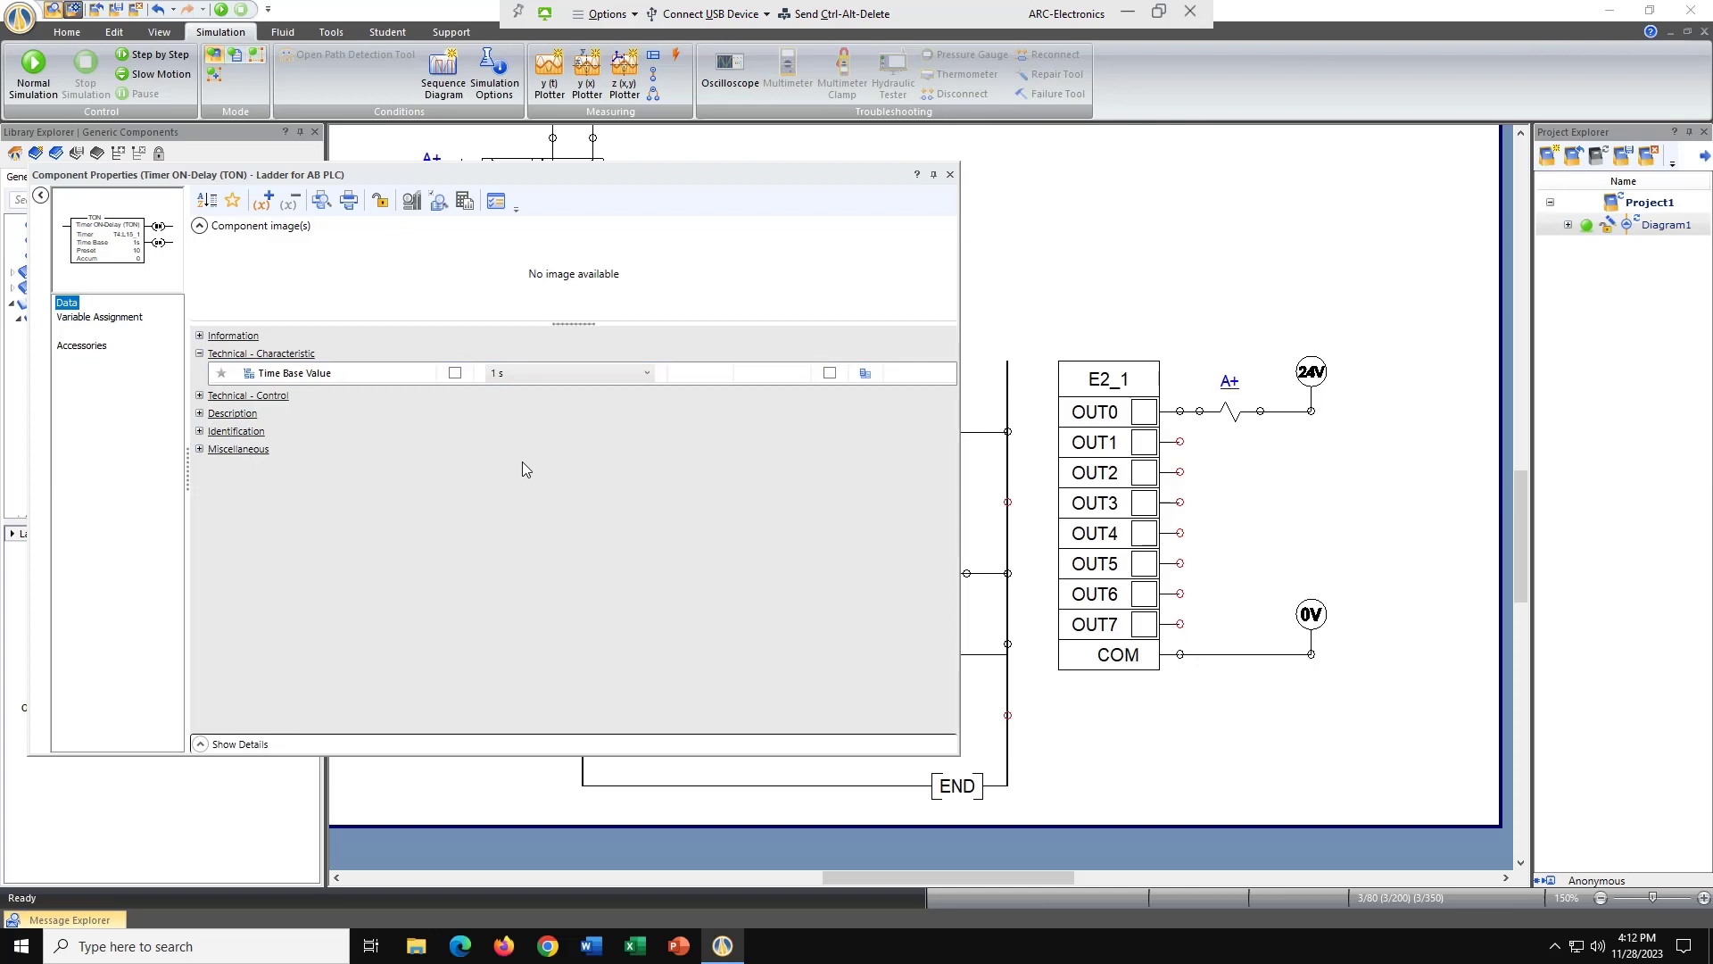
pyautogui.click(200, 396)
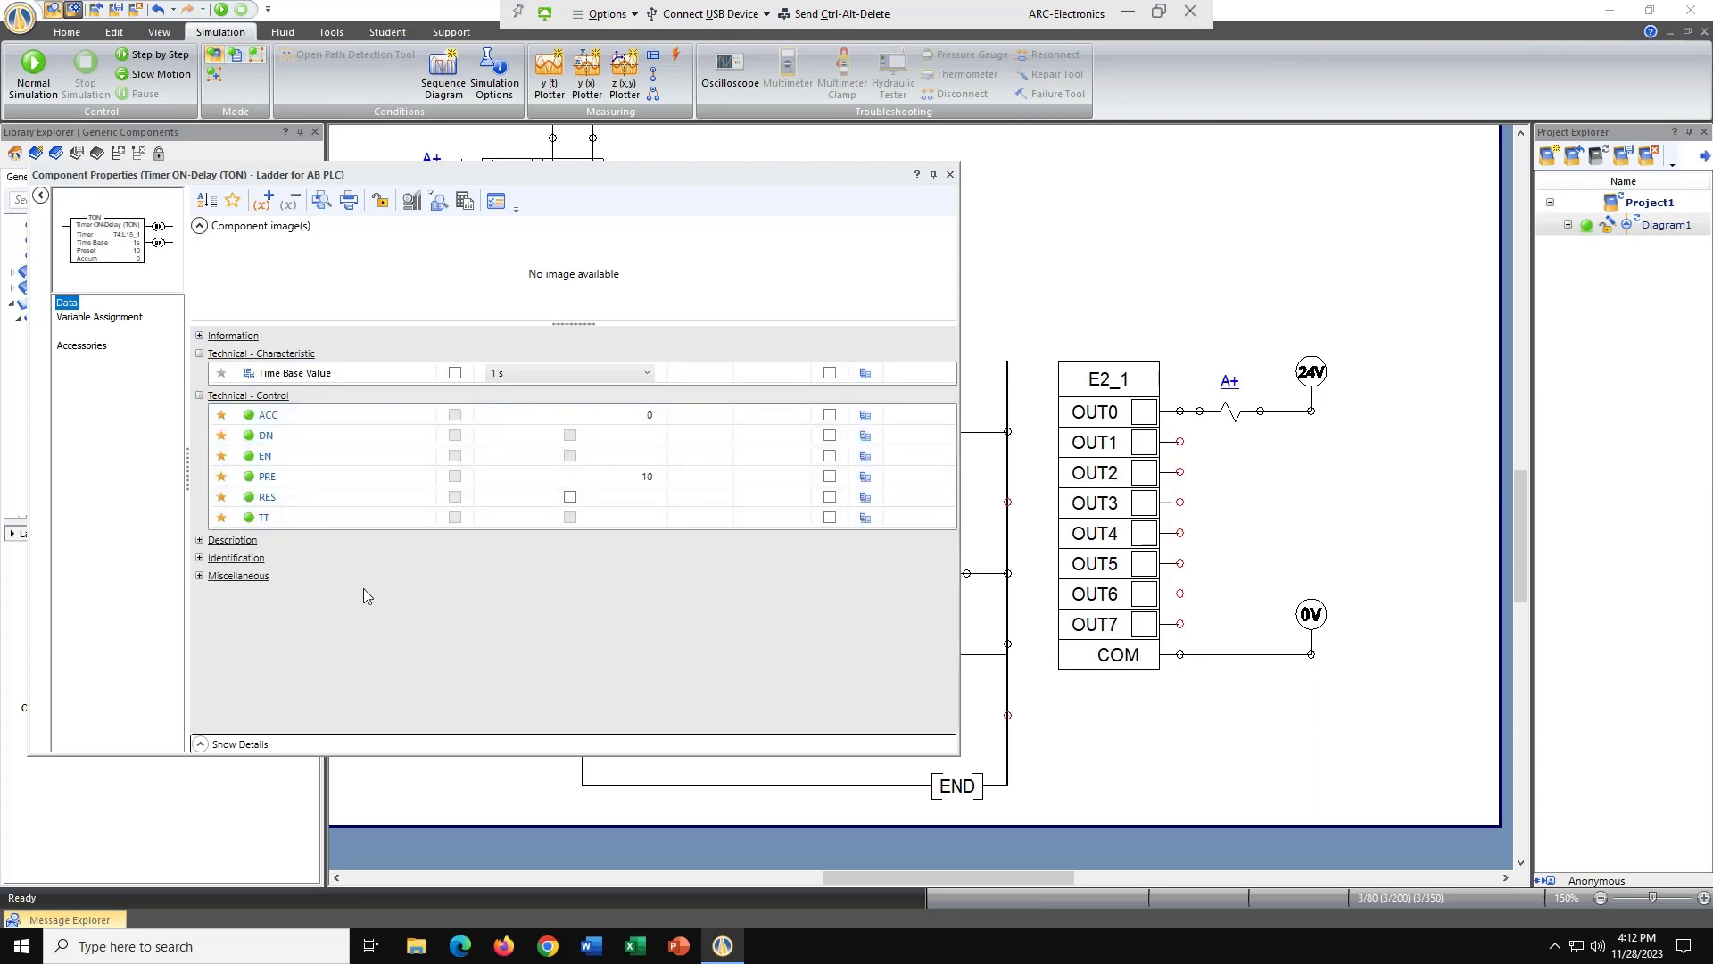
pyautogui.click(272, 439)
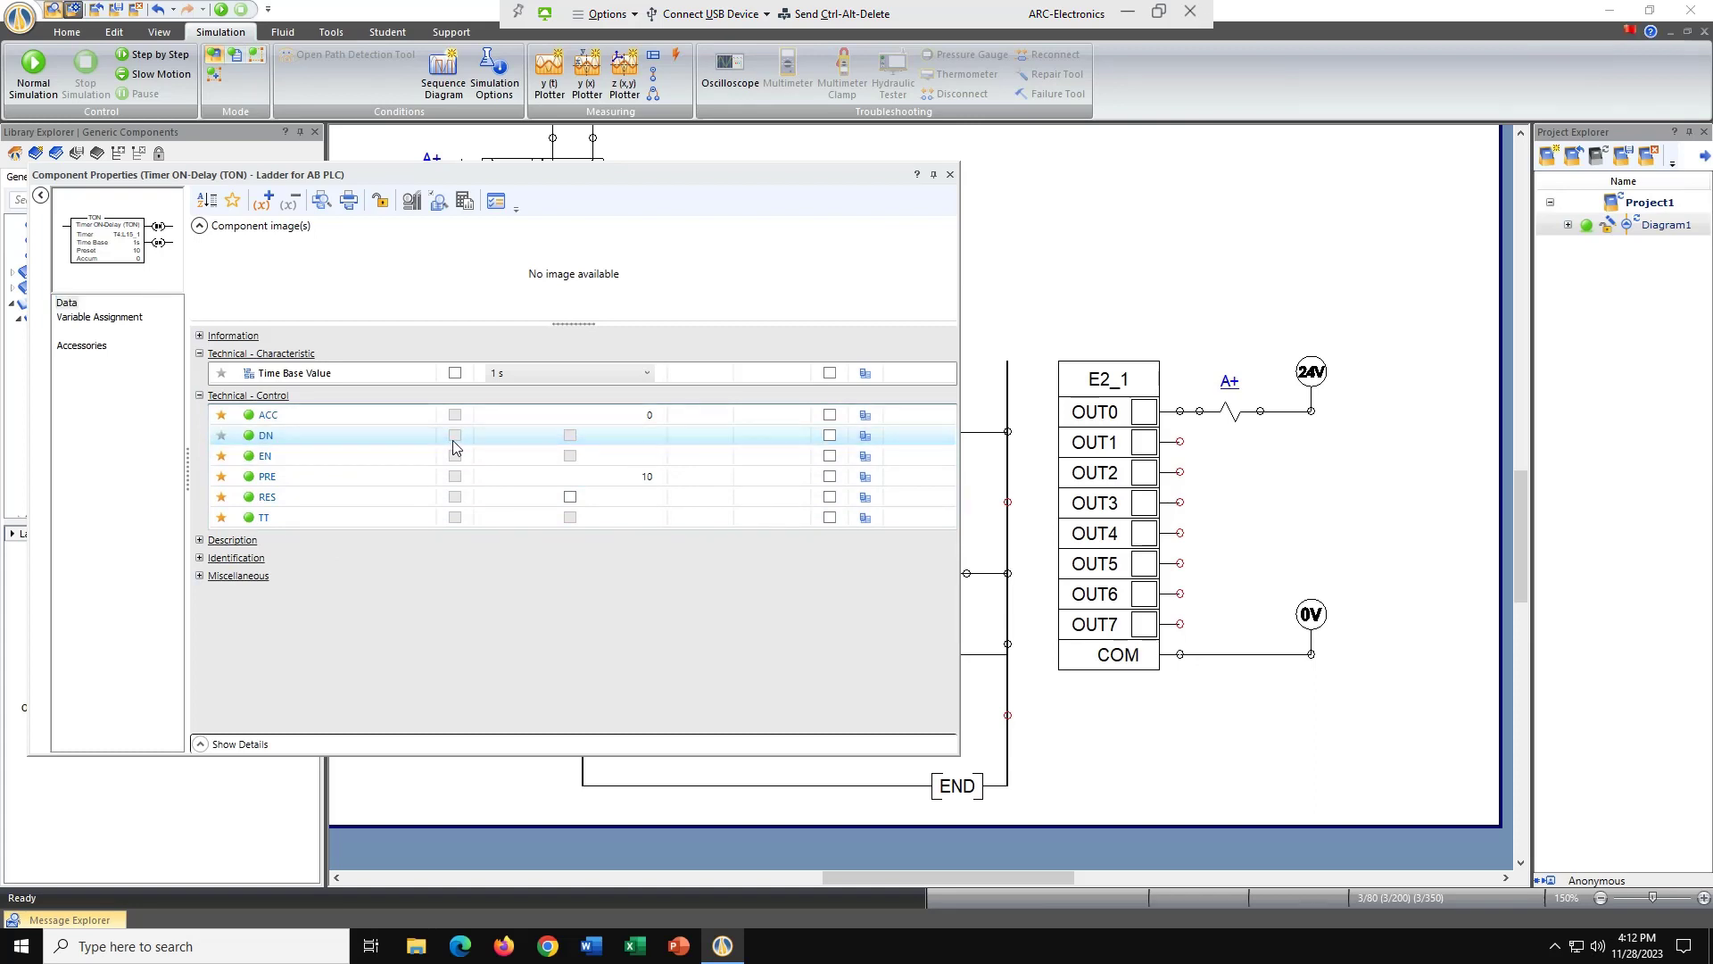
pyautogui.click(327, 437)
pyautogui.click(221, 435)
pyautogui.click(350, 581)
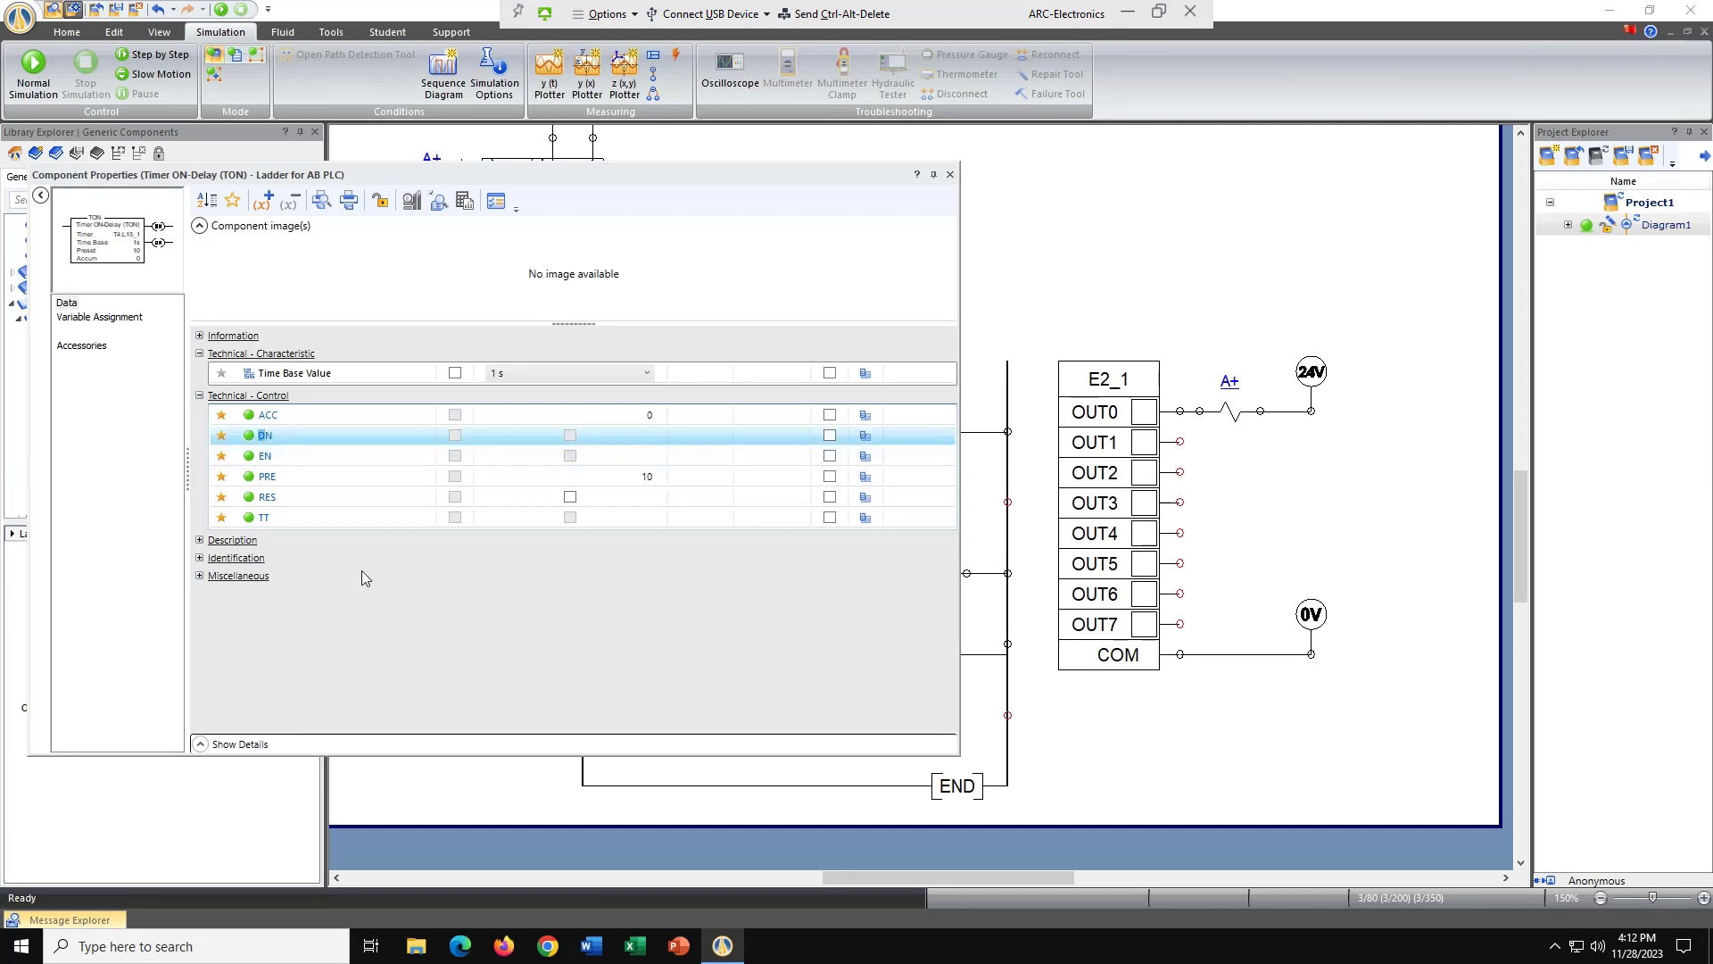
# Change the TON timer's PRE value from 10 to 5 and return to the ladder
pyautogui.click(272, 479)
pyautogui.click(652, 479)
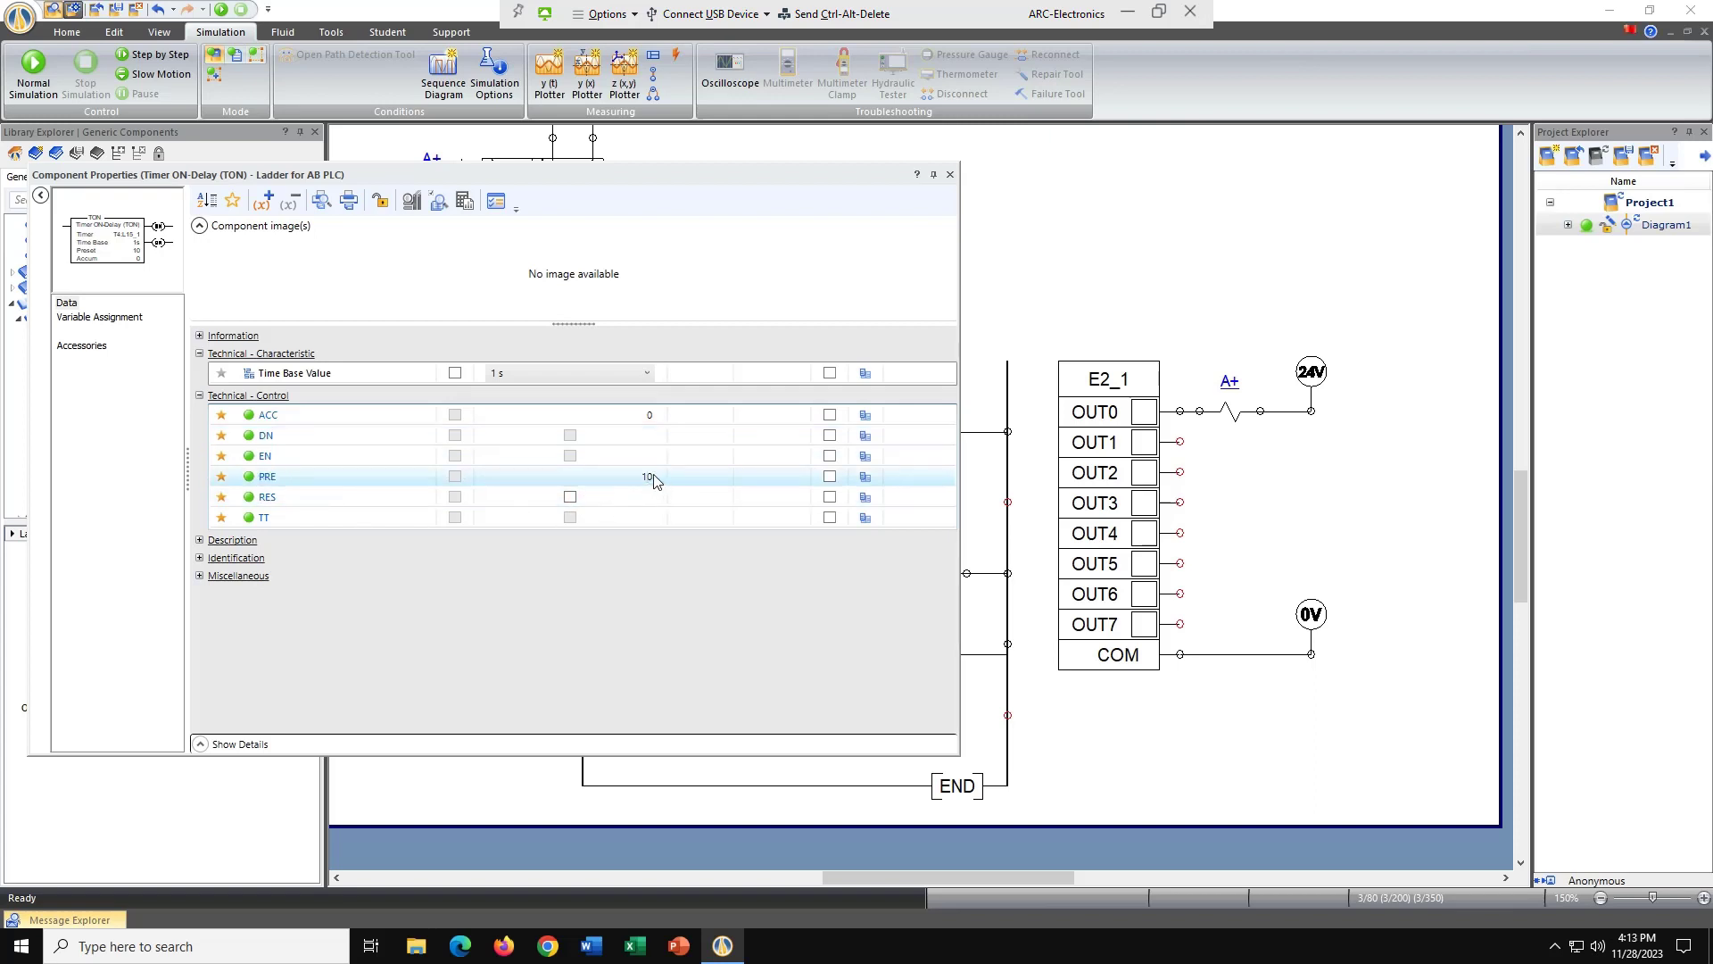
pyautogui.click(642, 477)
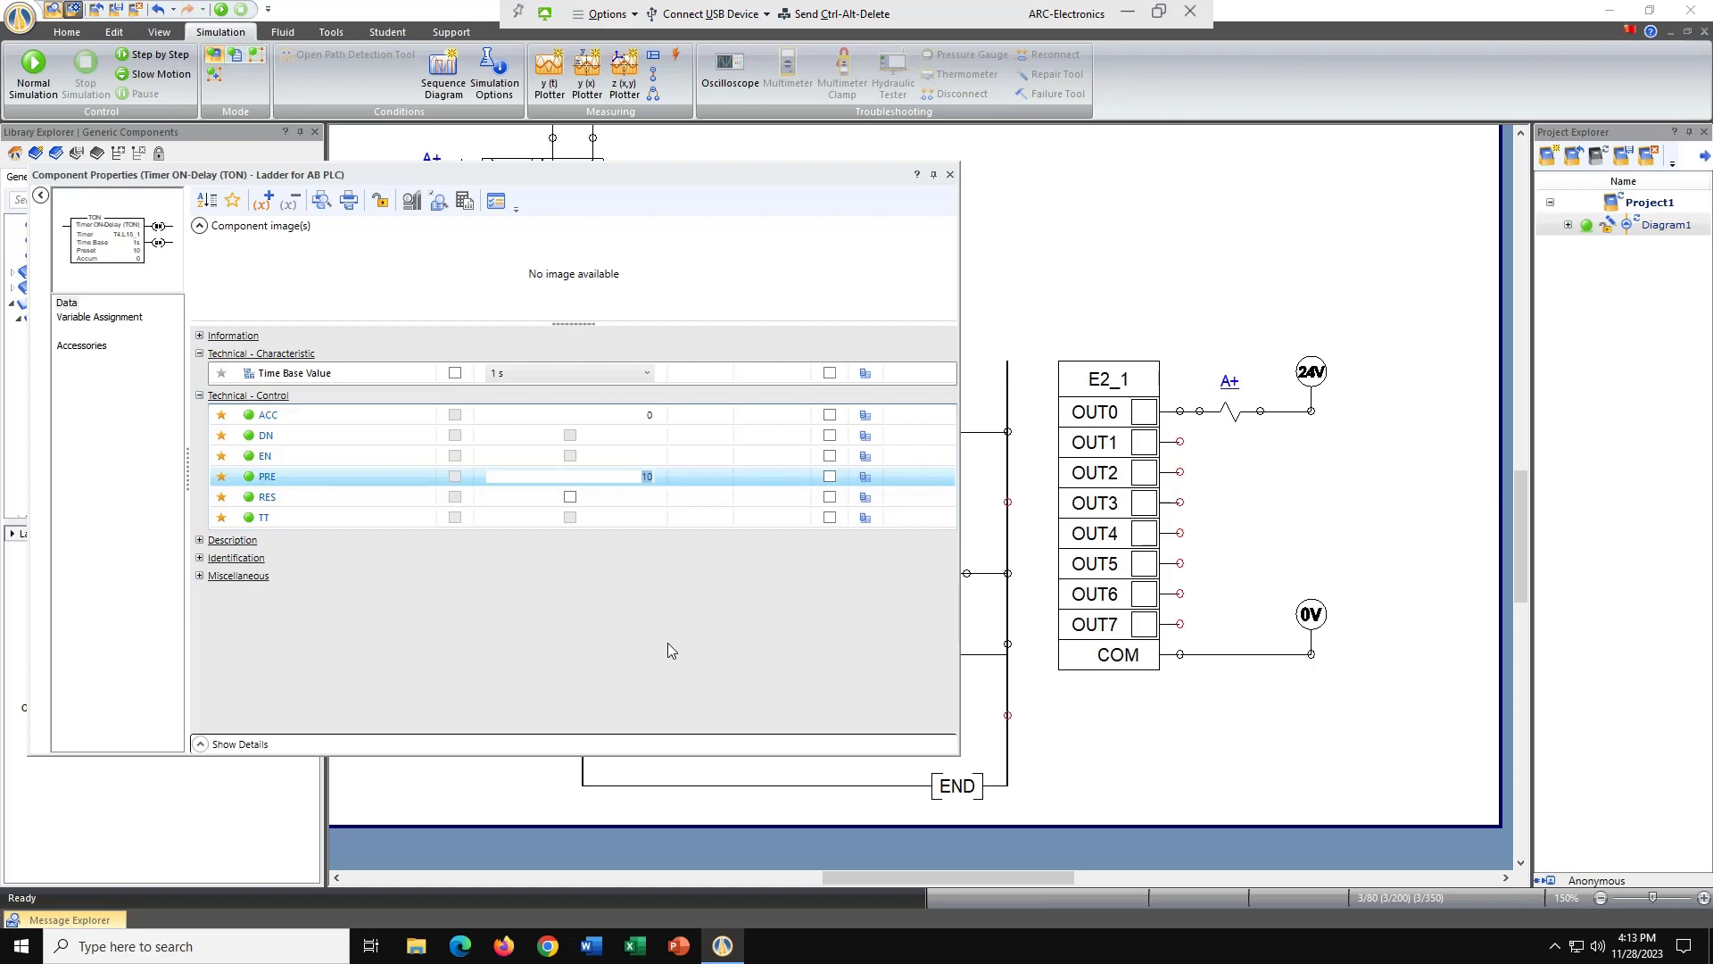
pyautogui.write('5')
pyautogui.press('Return')
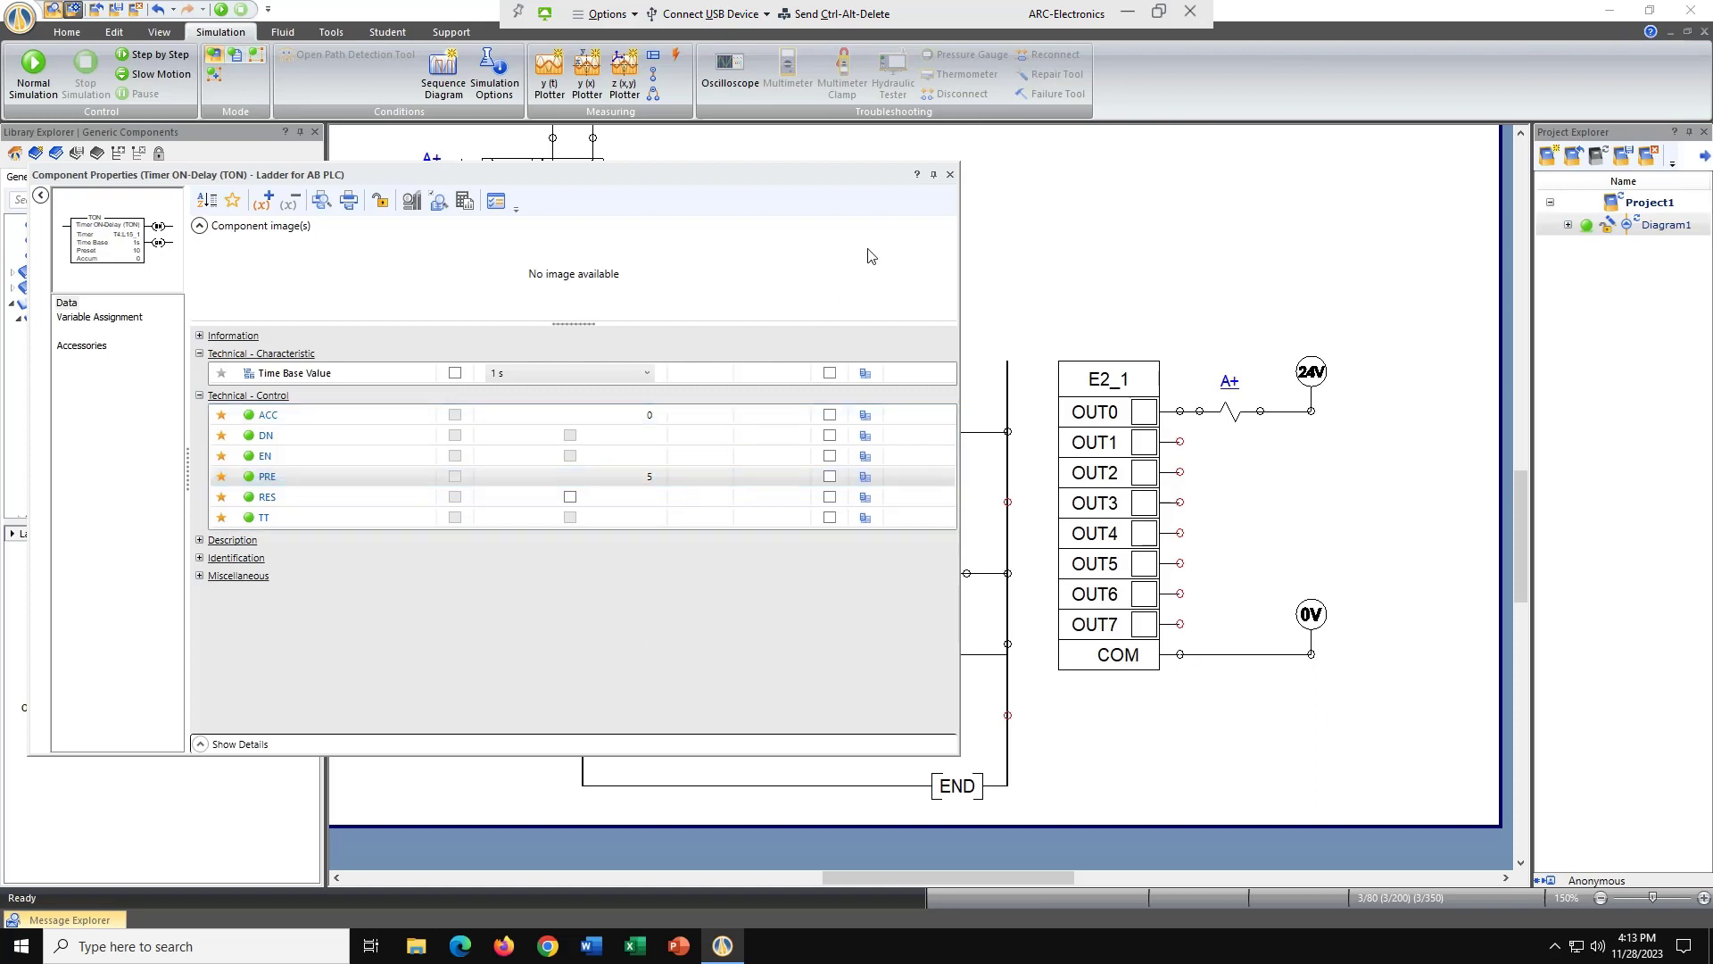
pyautogui.click(951, 176)
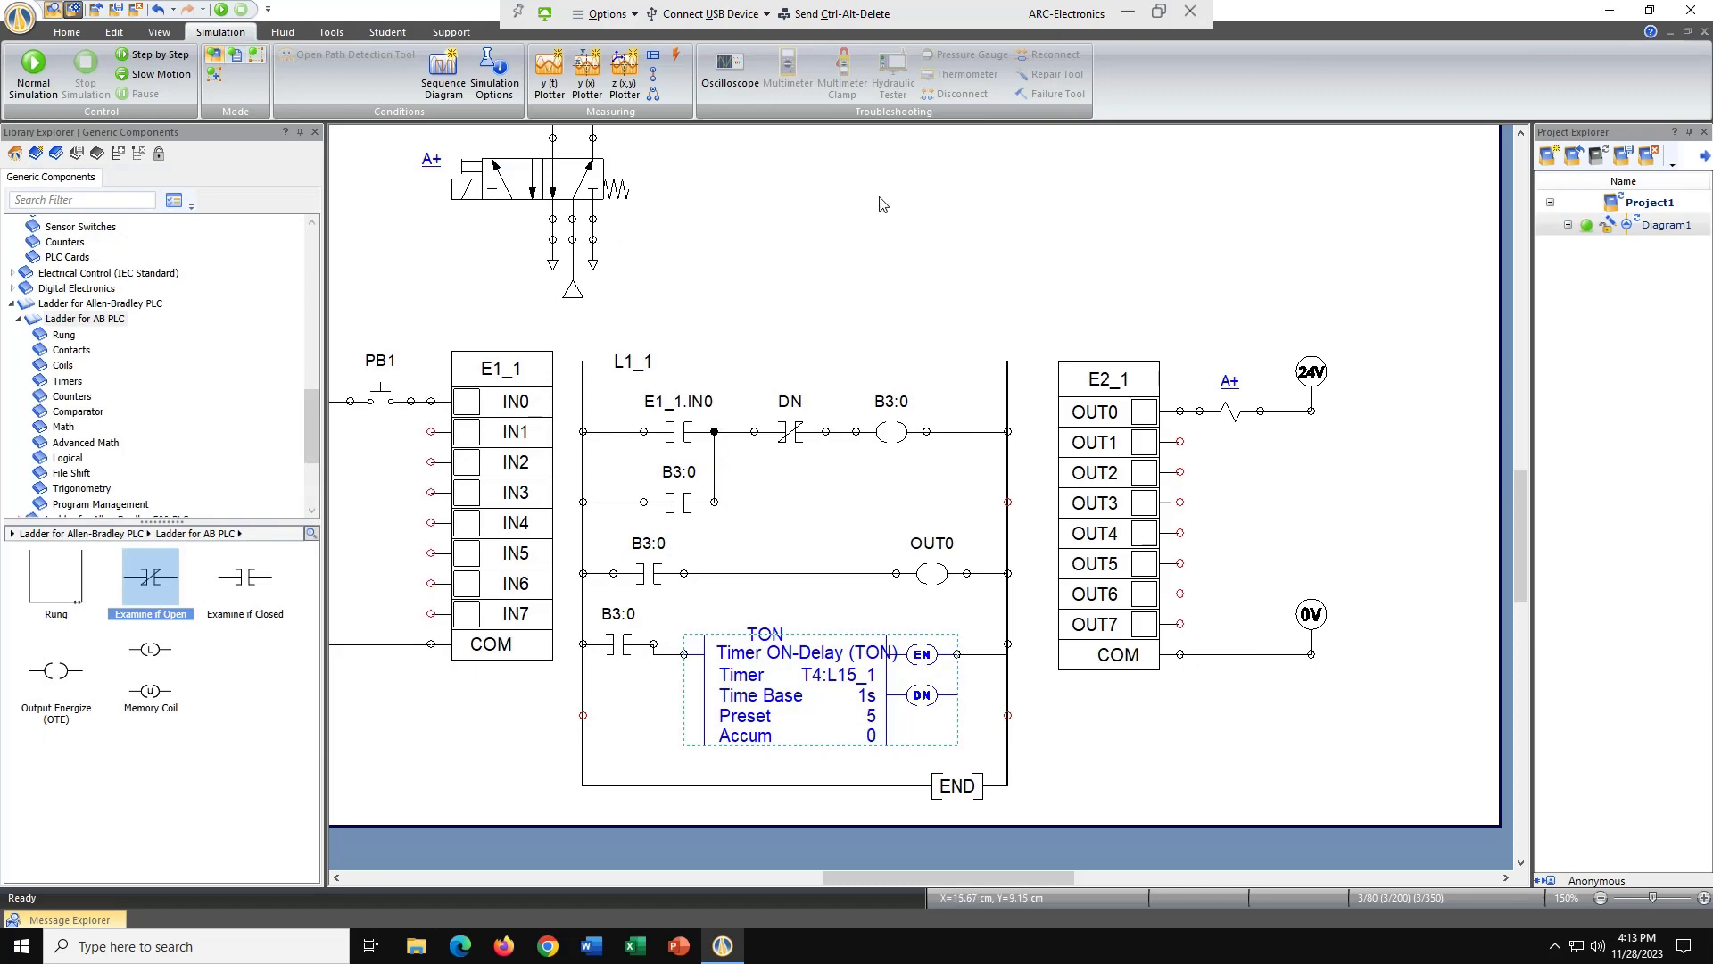
# Run Normal Simulation and press PB1 to latch B3:0, energize OUT0 and start the 5 s timer
pyautogui.click(36, 68)
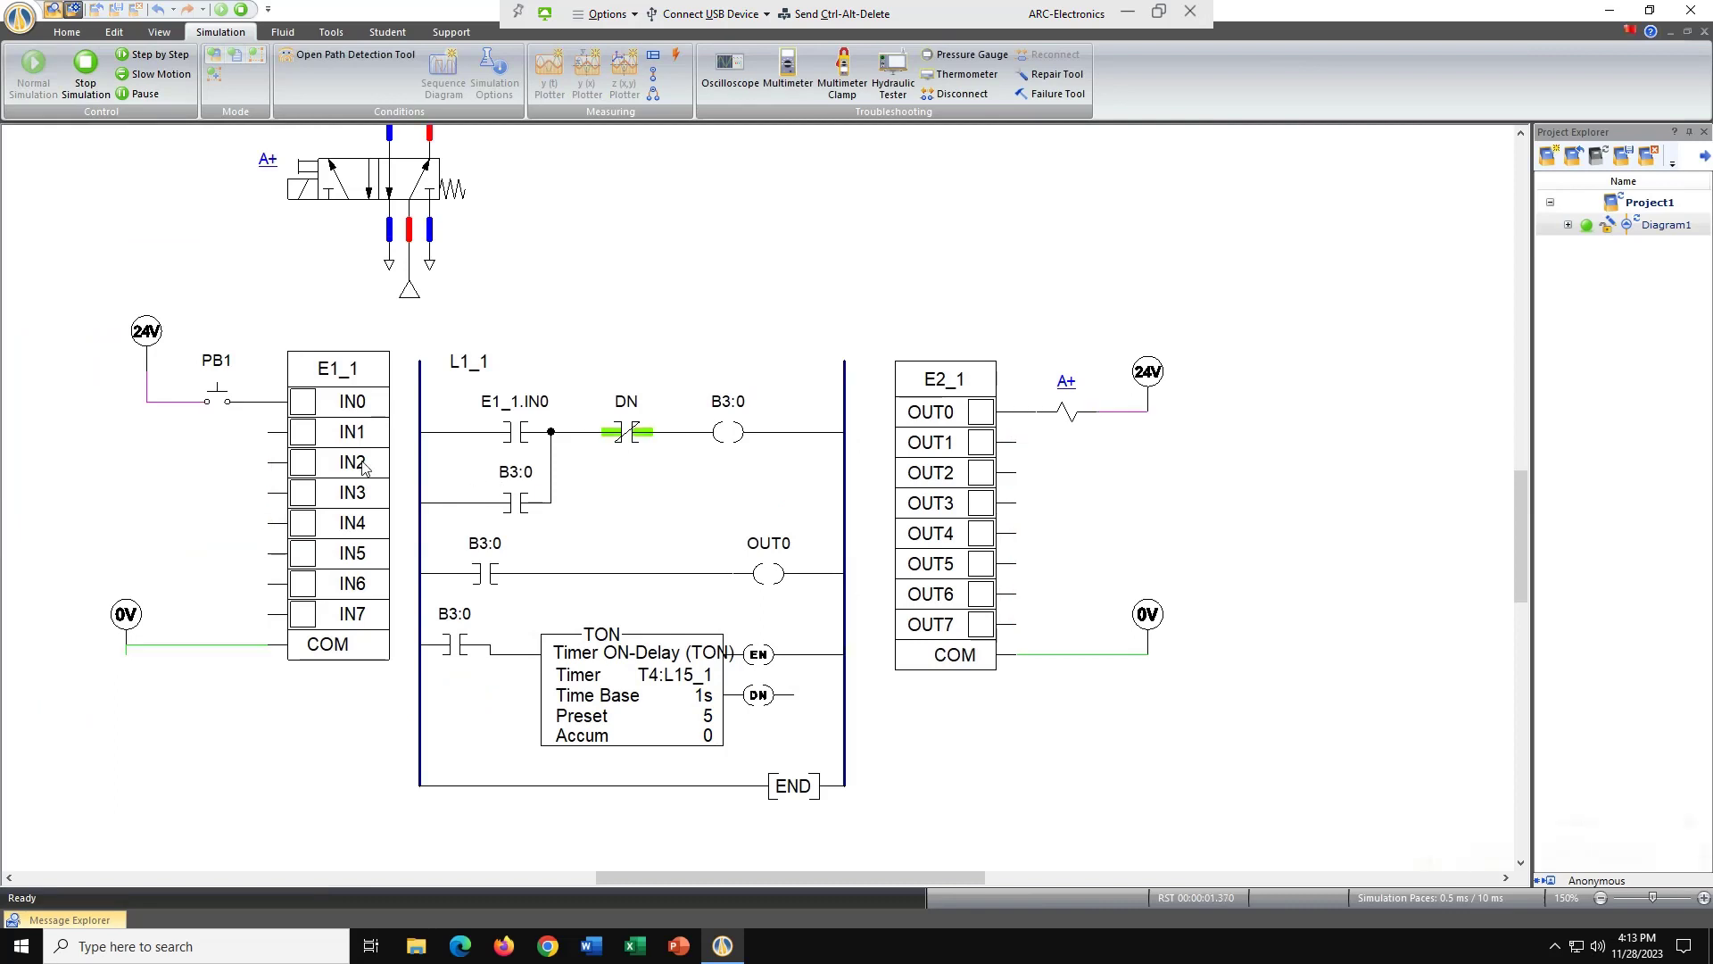
pyautogui.click(210, 411)
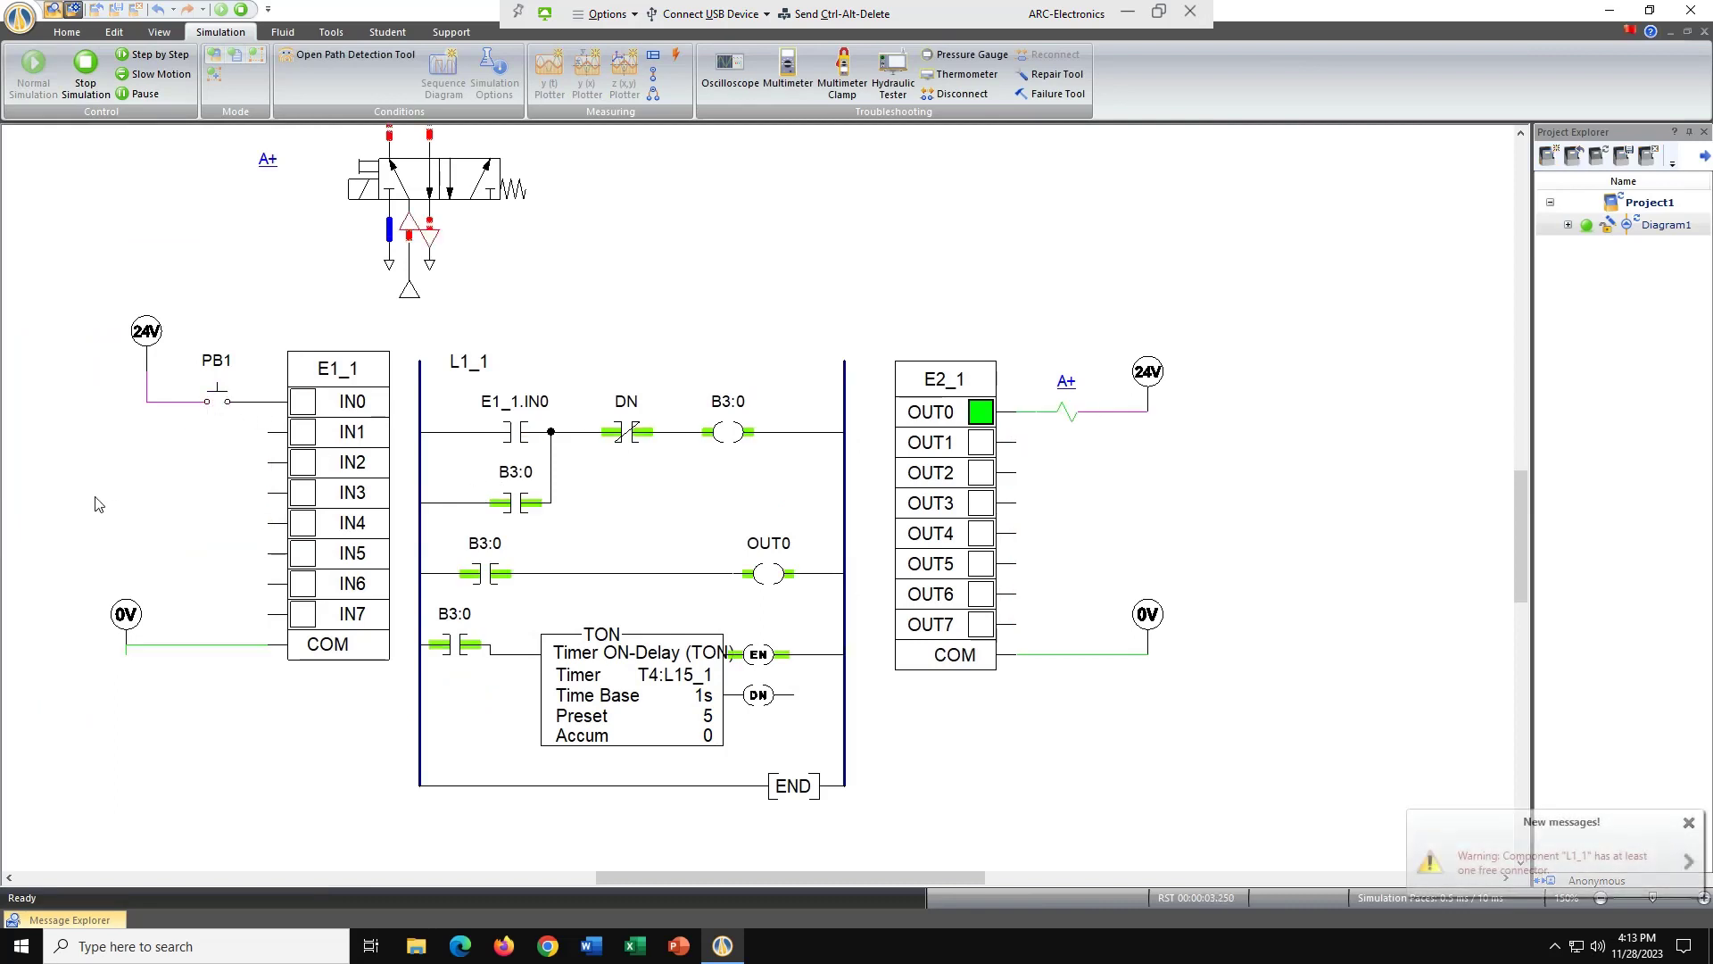